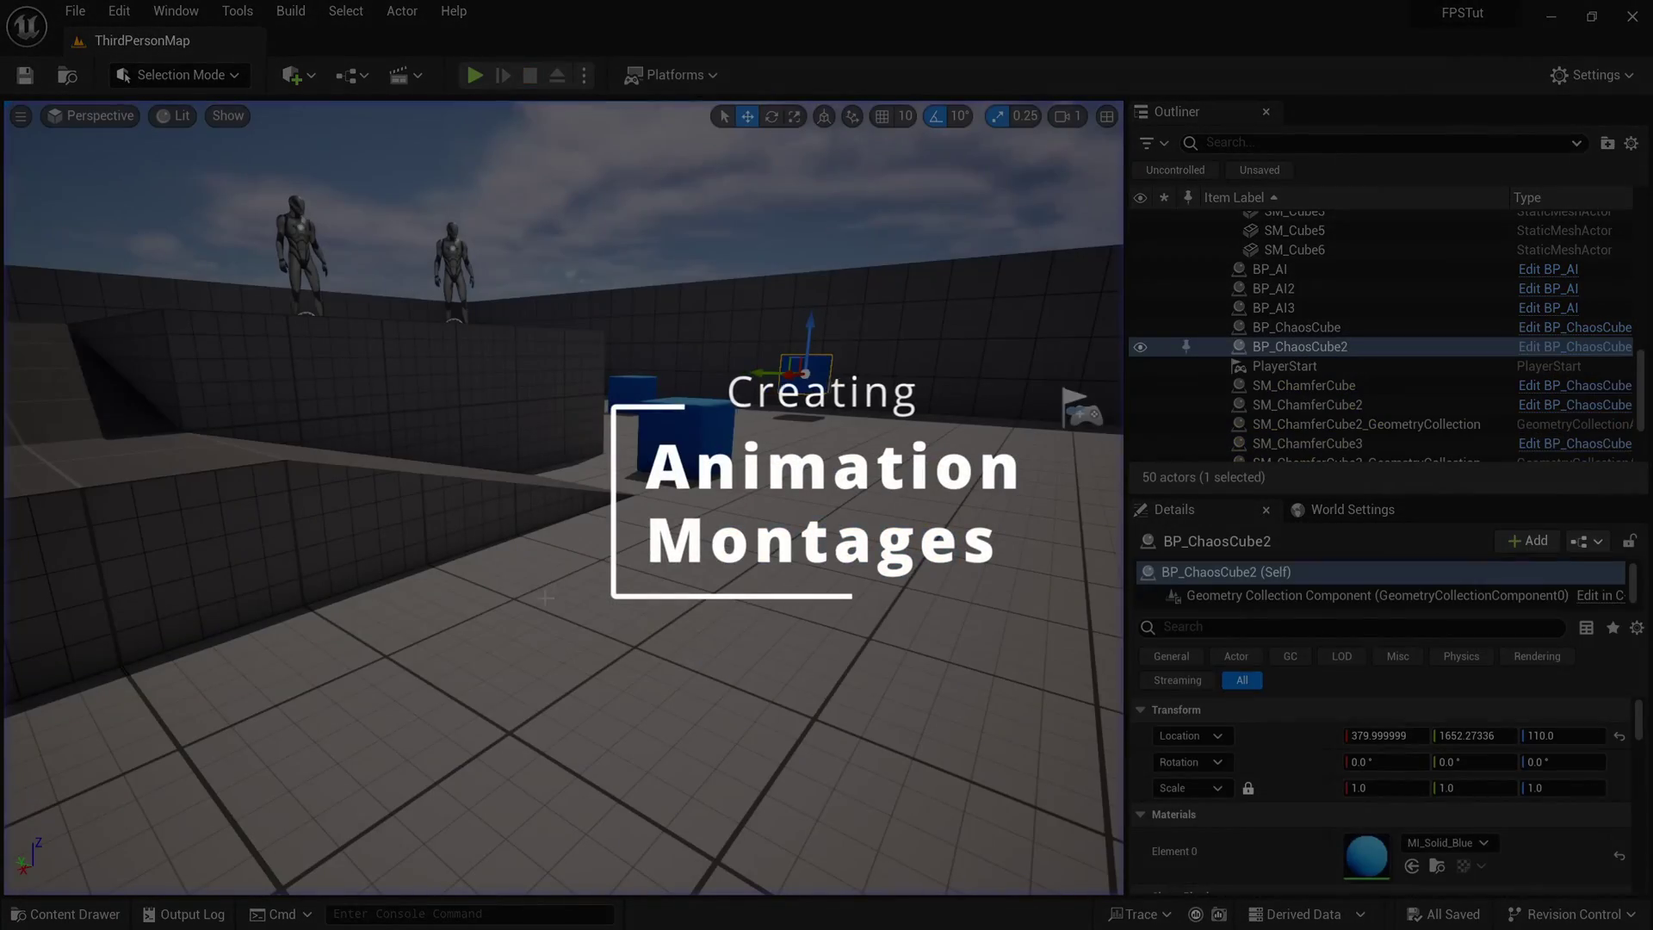
Step: Open the A_FP_AssaultRifle_Equip animation sequence from the AssaultRifle Animations folder and dock its editor in the main window
left_click(65, 914)
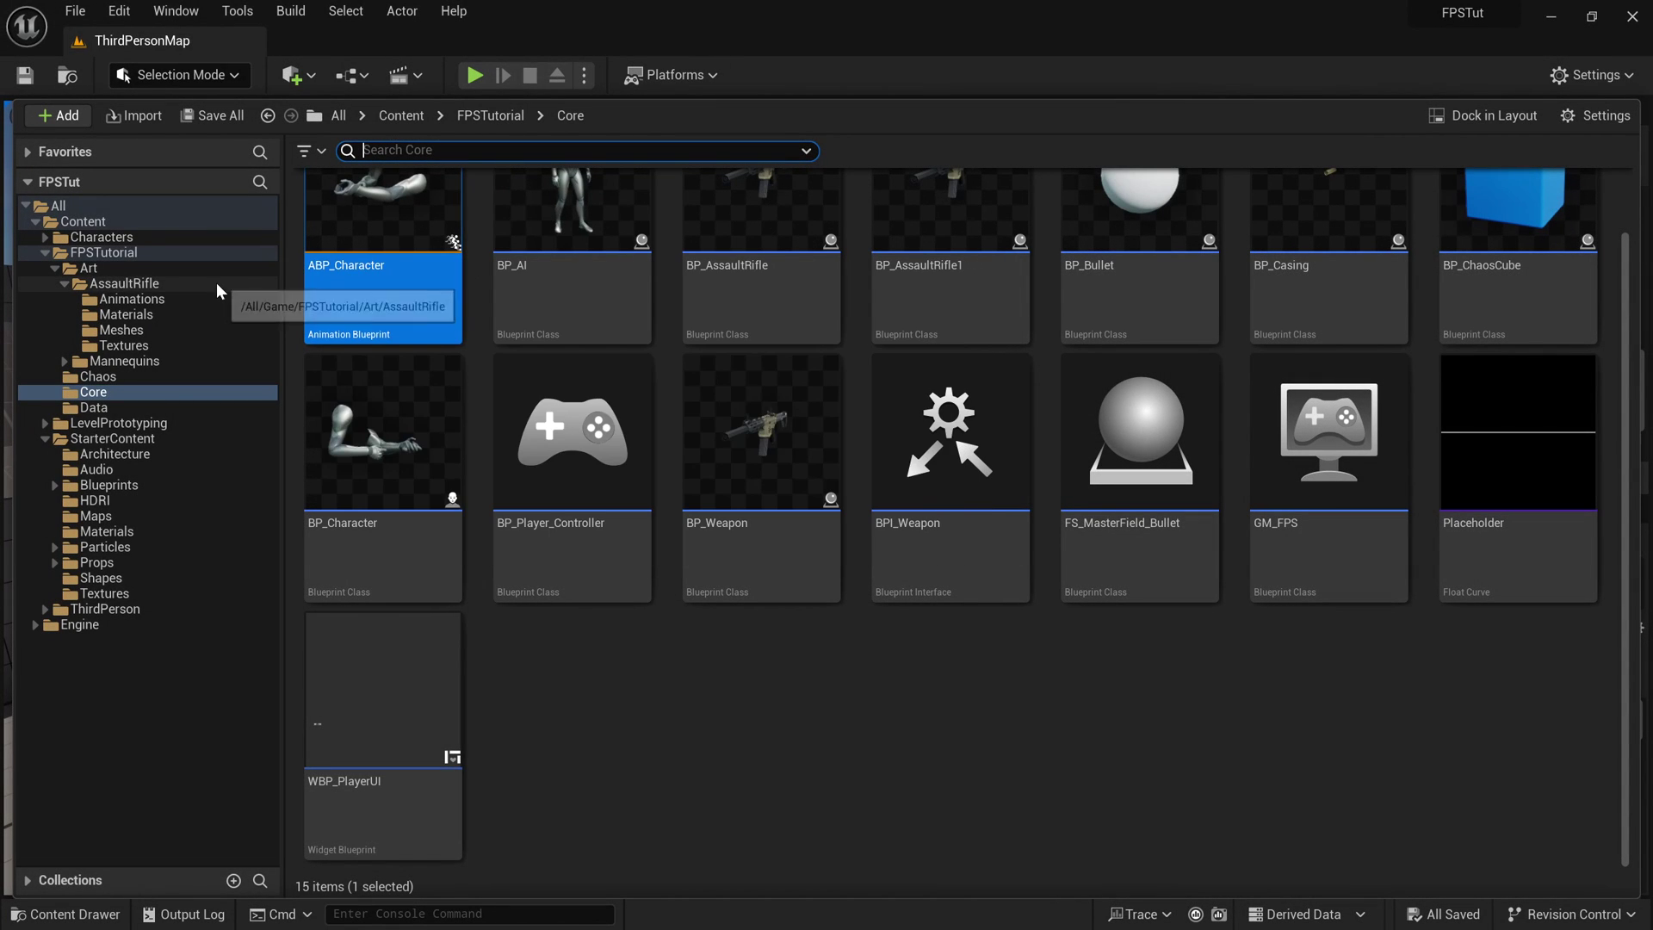
left_click(80, 271)
left_click(114, 285)
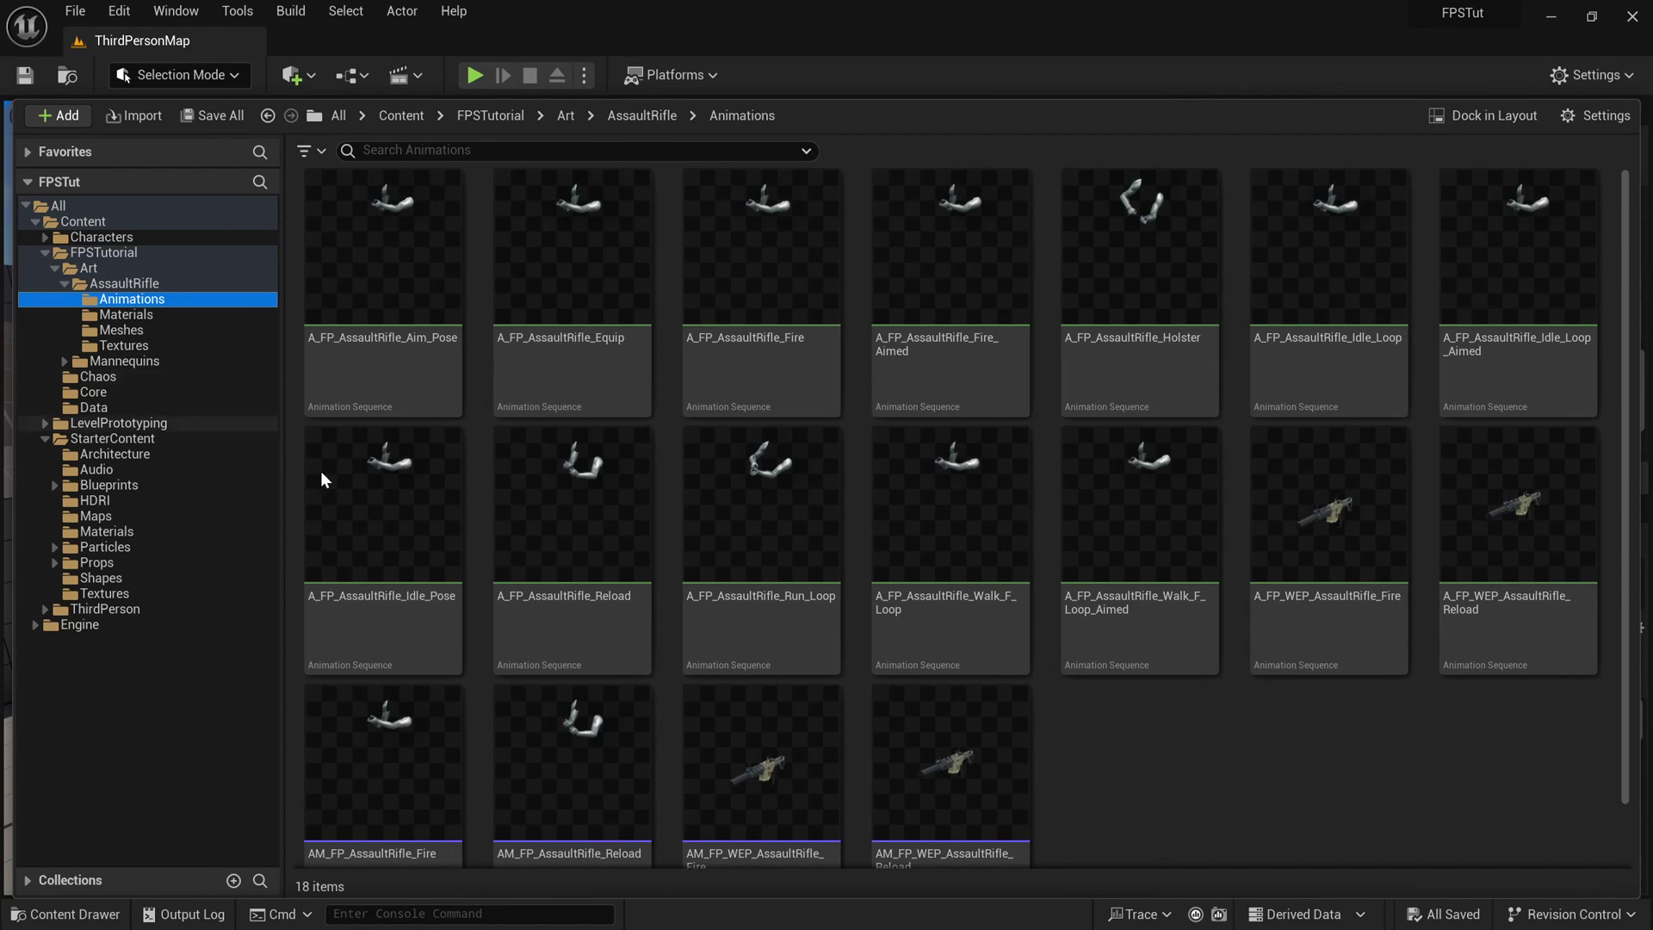
left_click(565, 299)
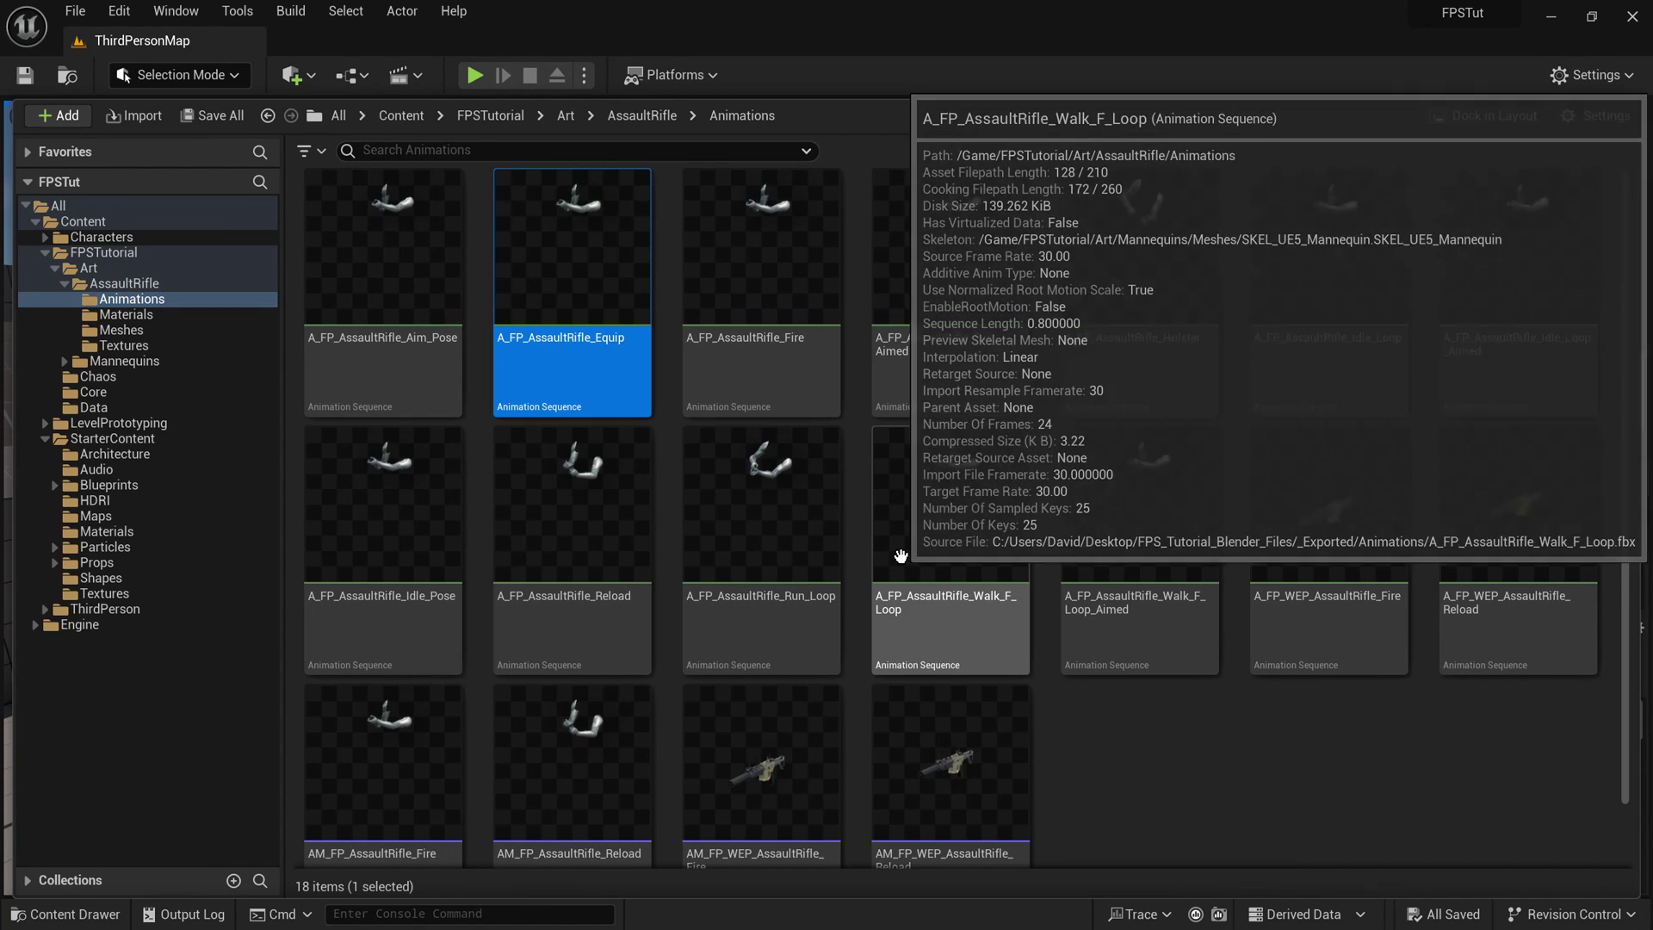
left_click(1093, 353)
left_click(572, 330)
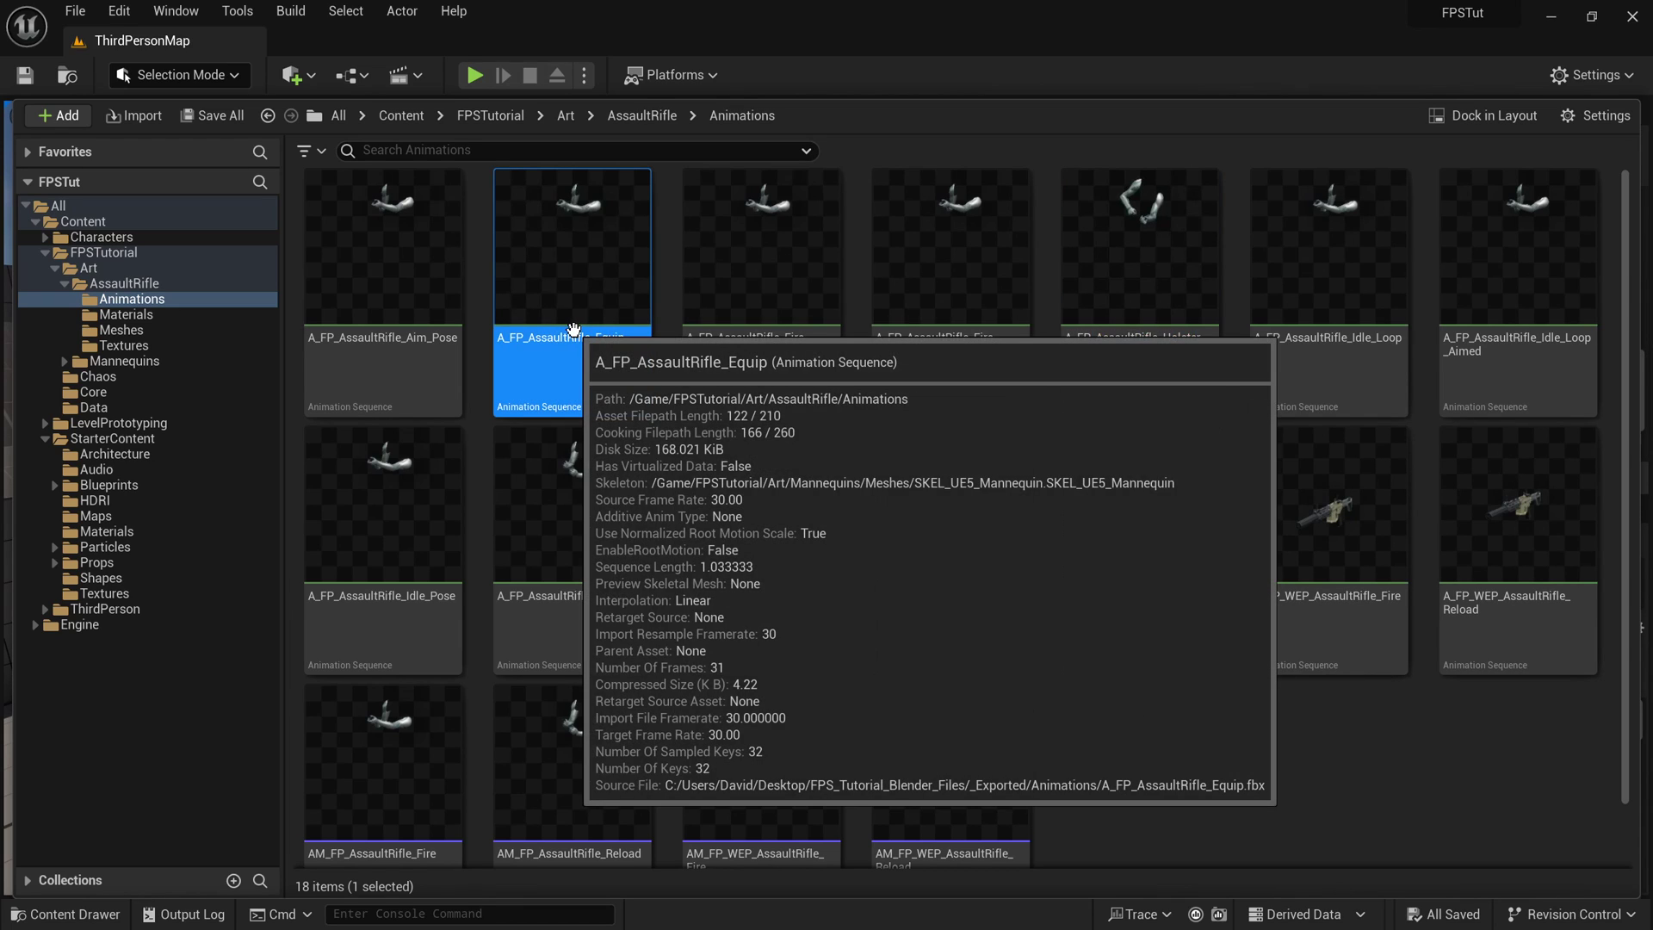
double_click(624, 335)
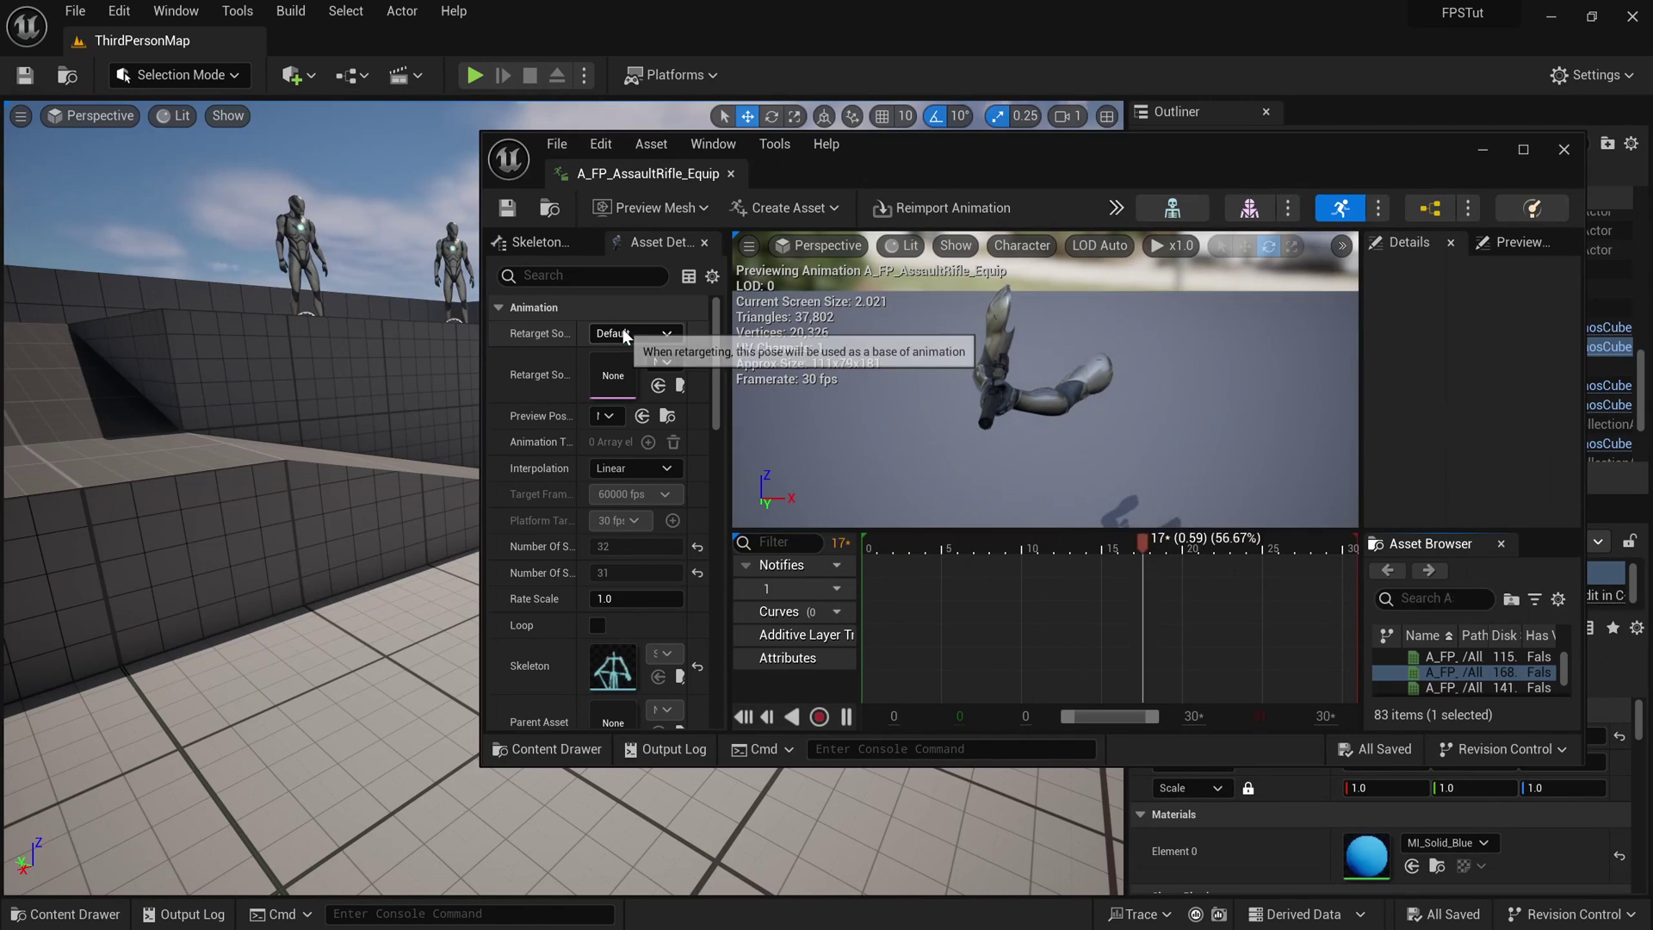
left_click_drag(620, 172, 690, 38)
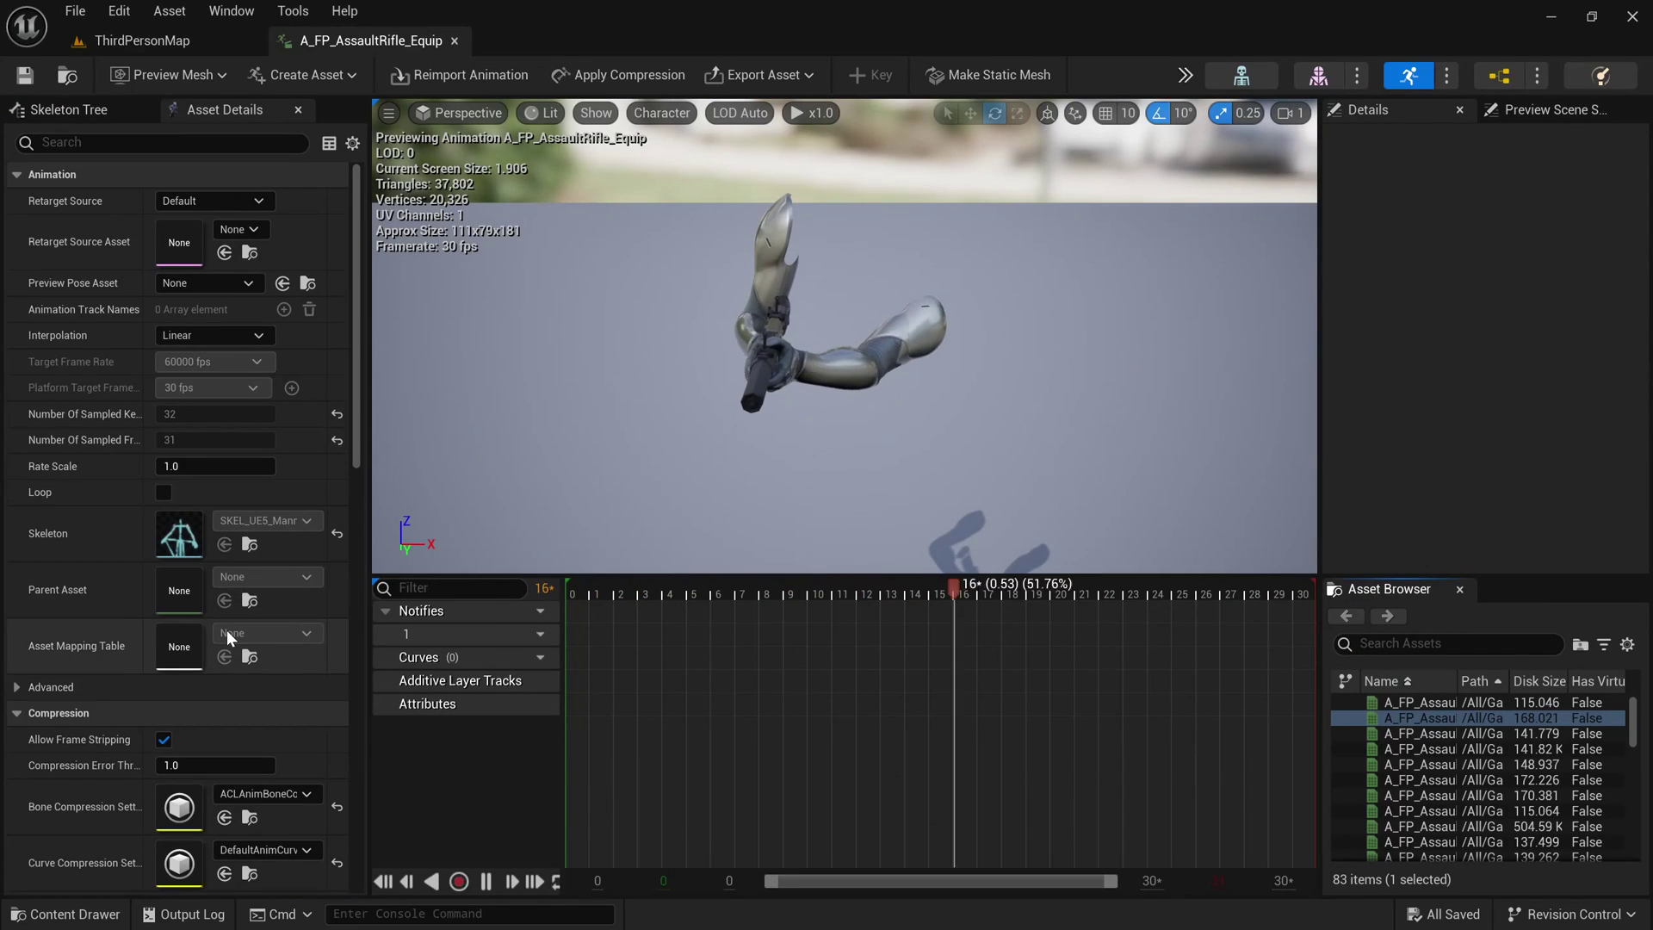
Step: Set the Equip animation's additive type to Local Space and its base pose to Selected animation frame, using A_FP_AssaultRifle_Idle_Pose
scroll(228, 615, "down", 6)
left_click(202, 611)
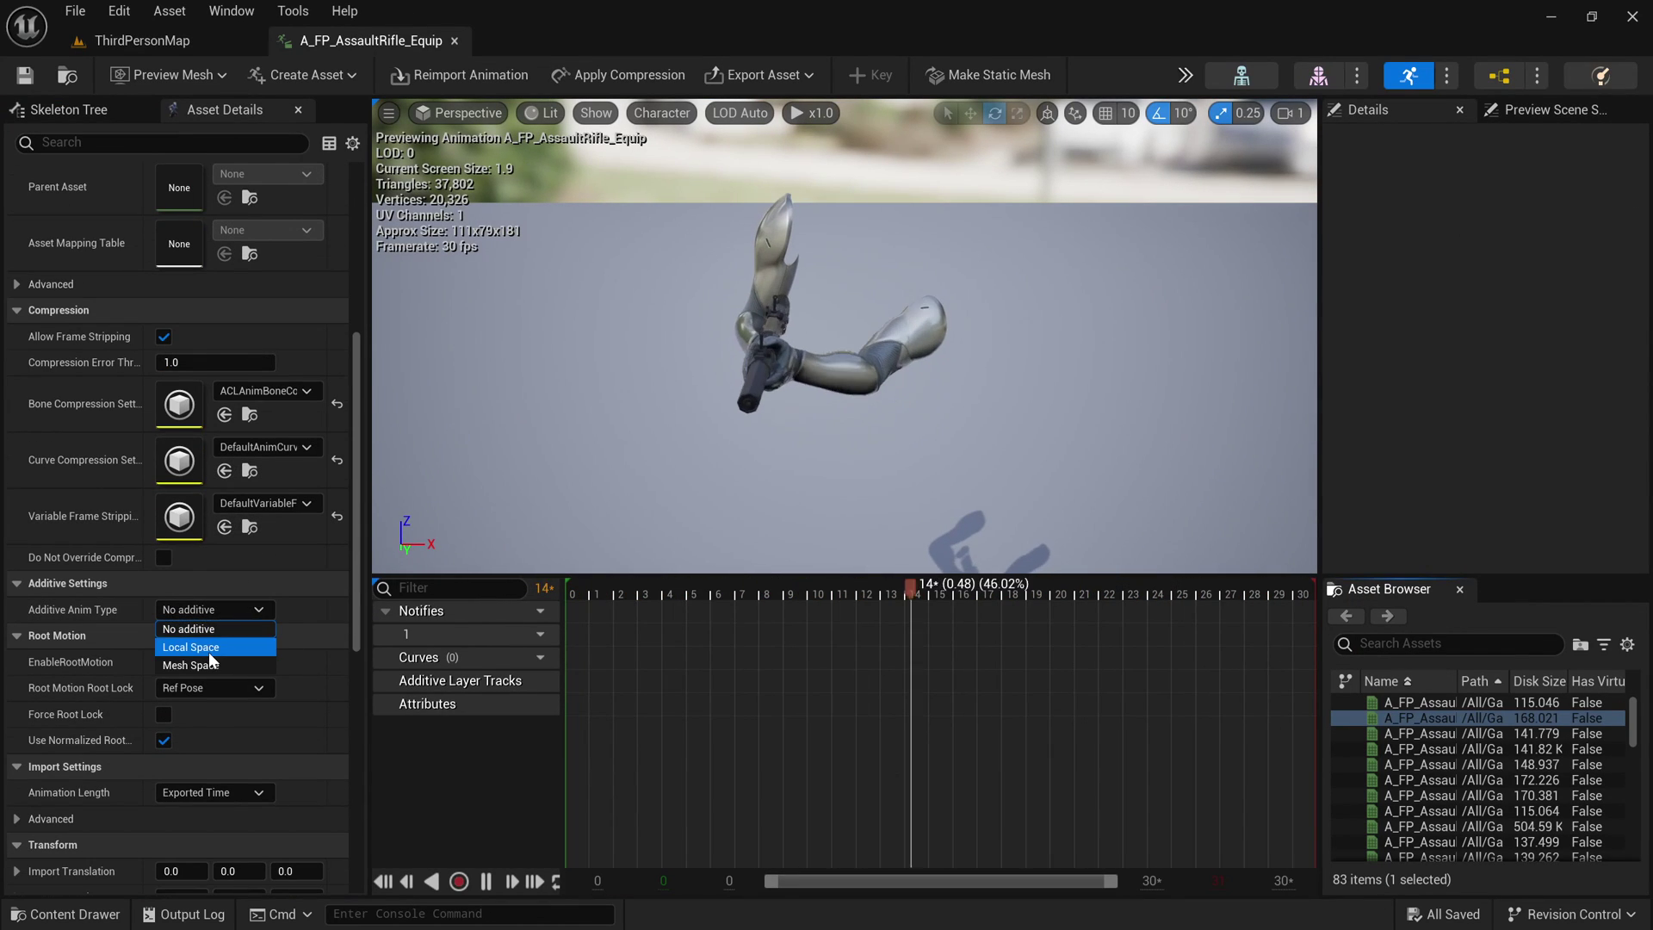
left_click(209, 652)
left_click(198, 636)
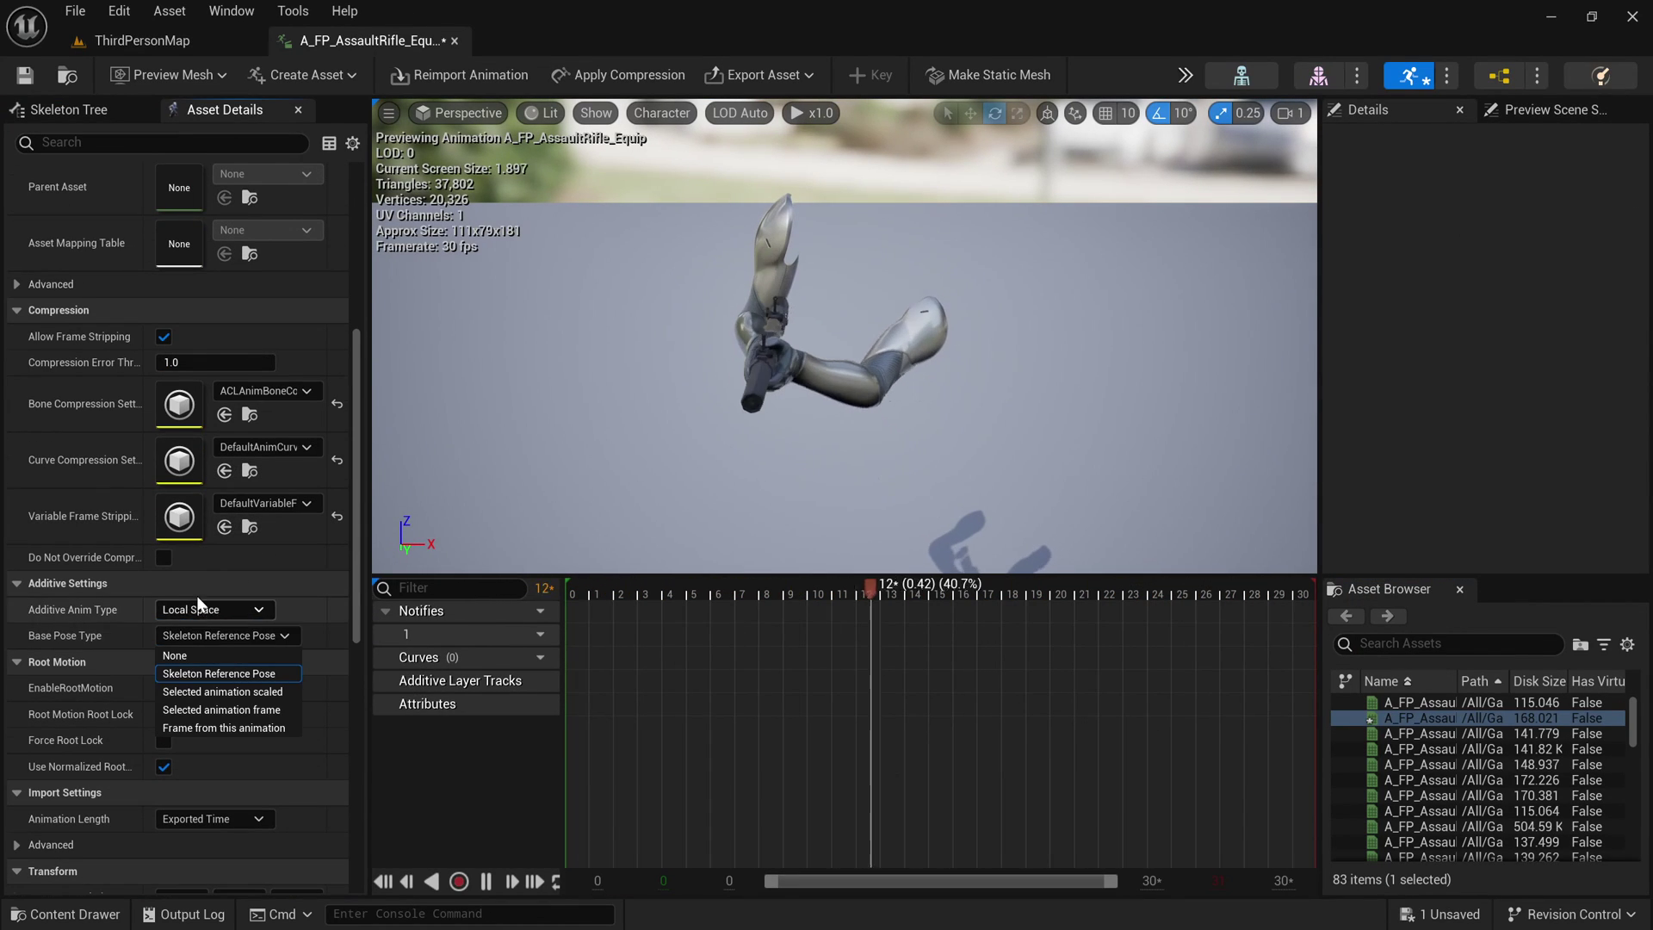
left_click(213, 711)
left_click(235, 669)
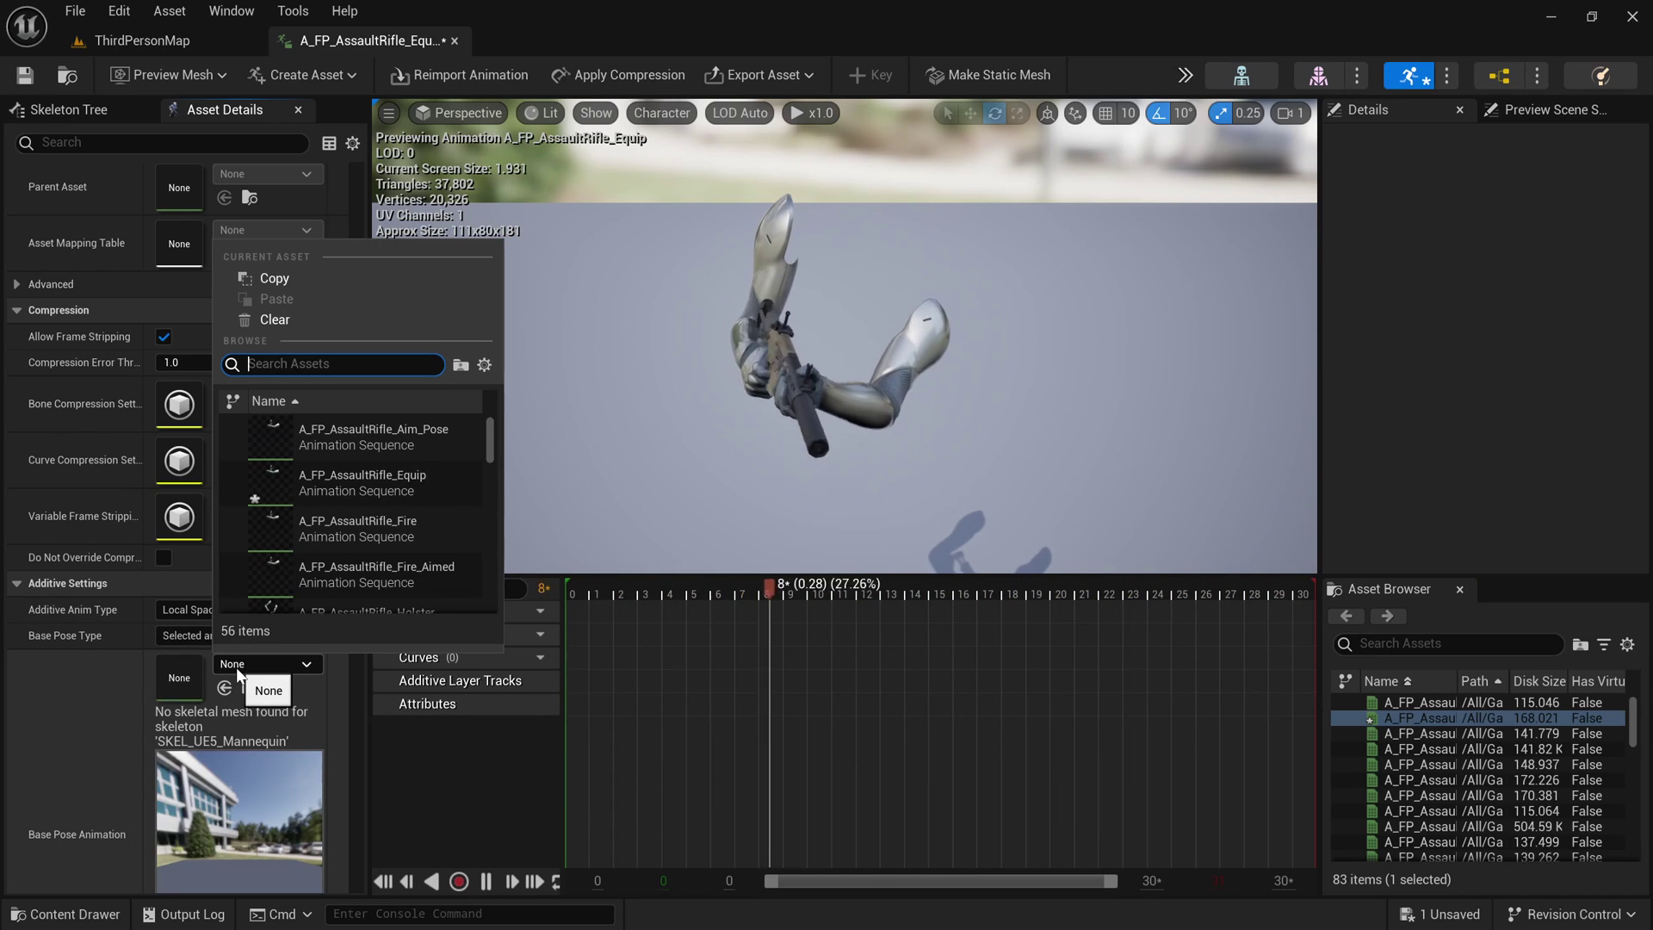
type("idle")
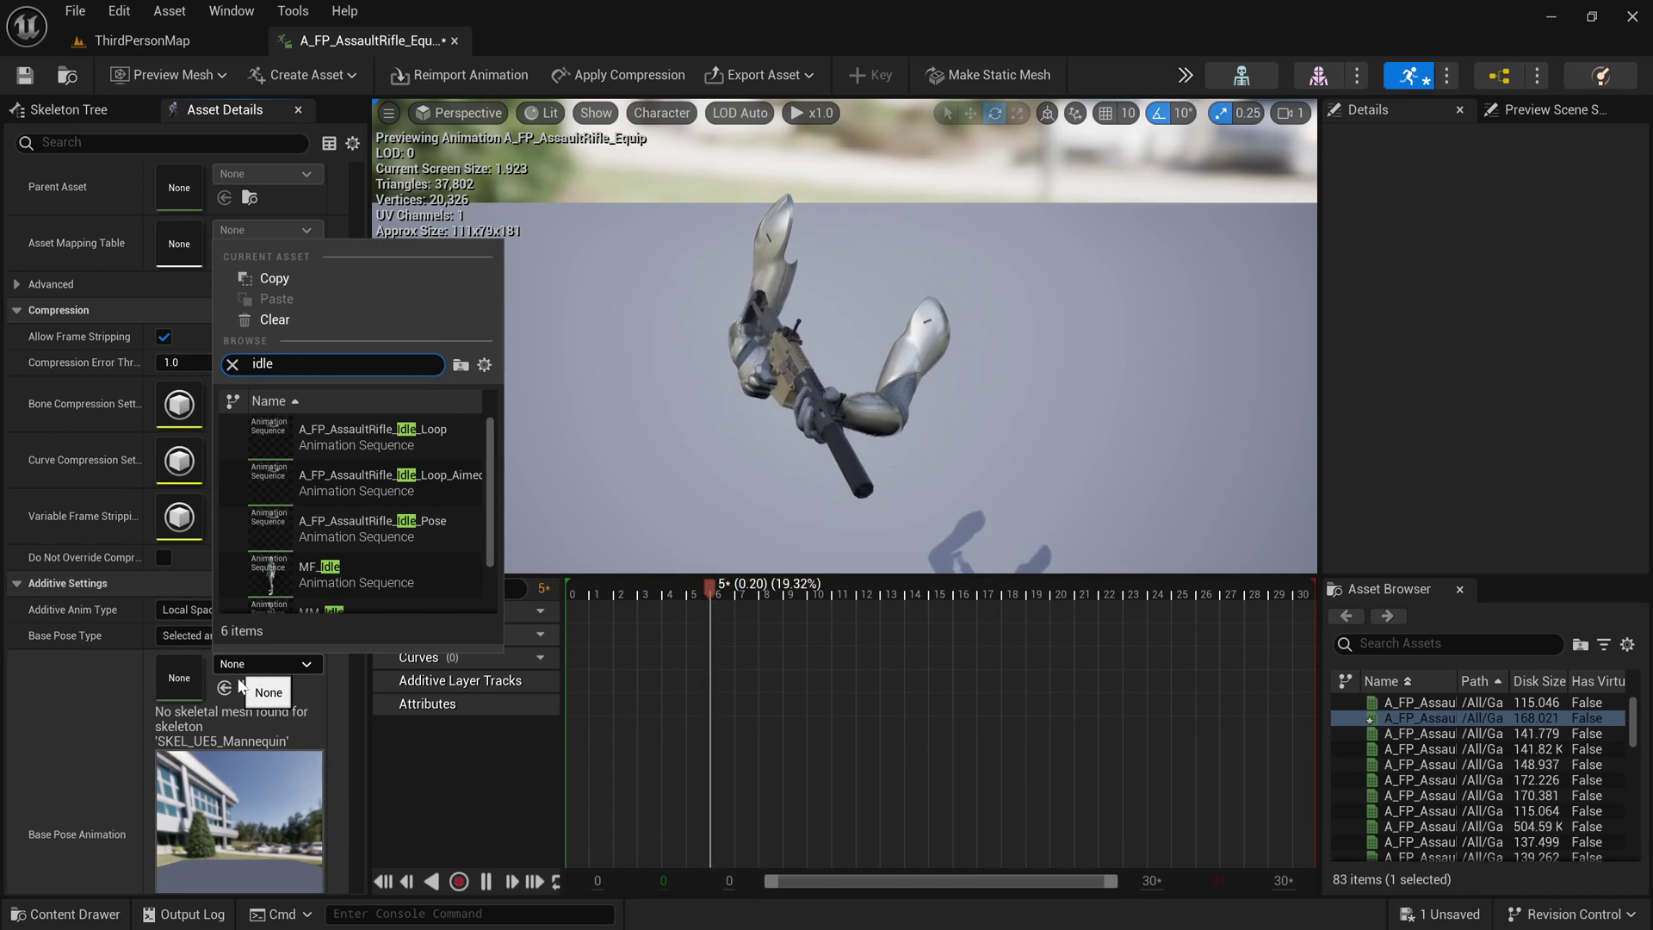
left_click(362, 528)
Step: Give A_FP_AssaultRifle_Holster a Local Space additive type and a Selected animation frame base pose using A_FP_AssaultRifle_Idle_Pose
mouse_move(1233, 400)
right_mouse_down()
mouse_move(1240, 431)
mouse_move(1233, 399)
right_mouse_up()
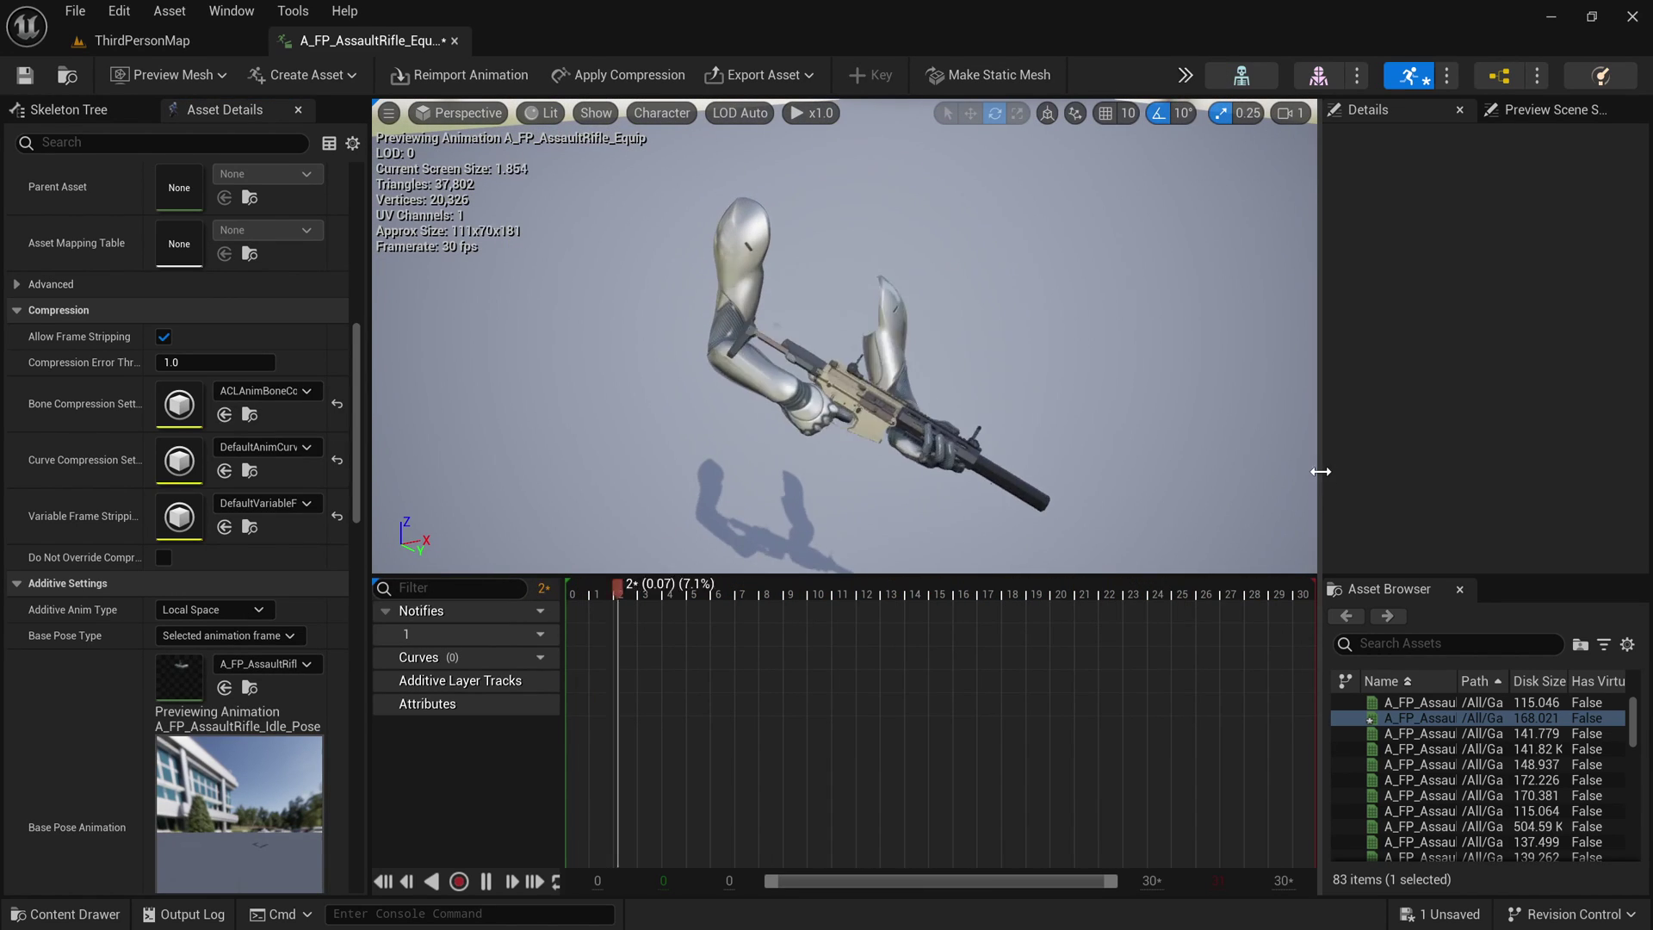
left_click_drag(1322, 472, 1044, 472)
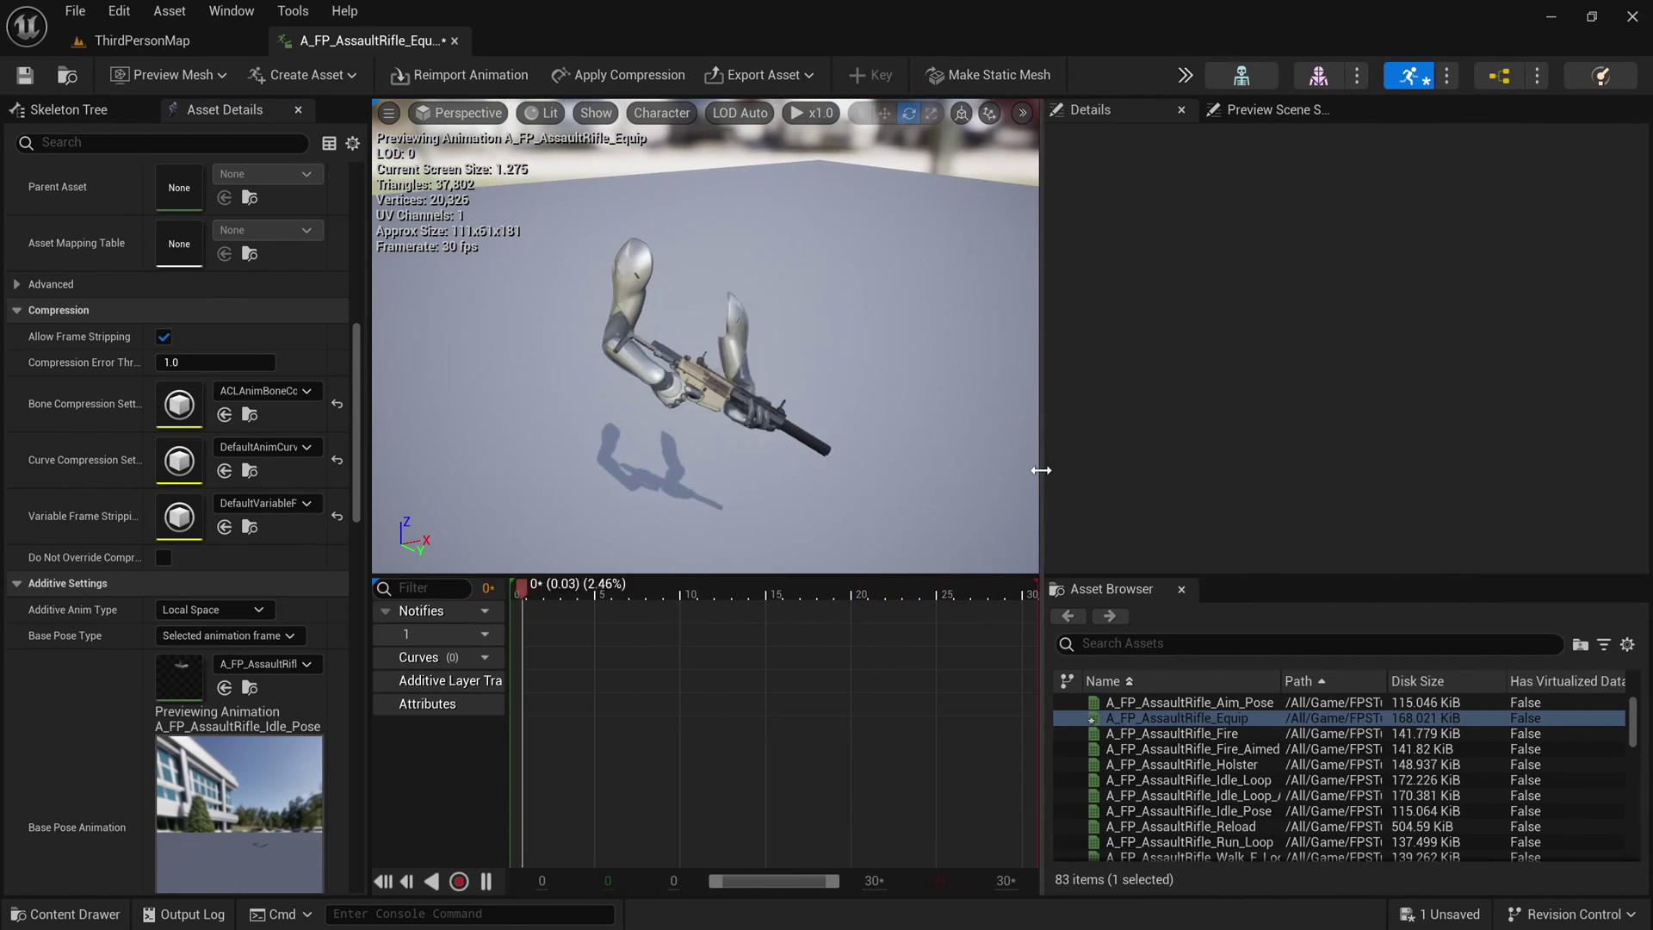
left_click(1204, 766)
left_click(210, 609)
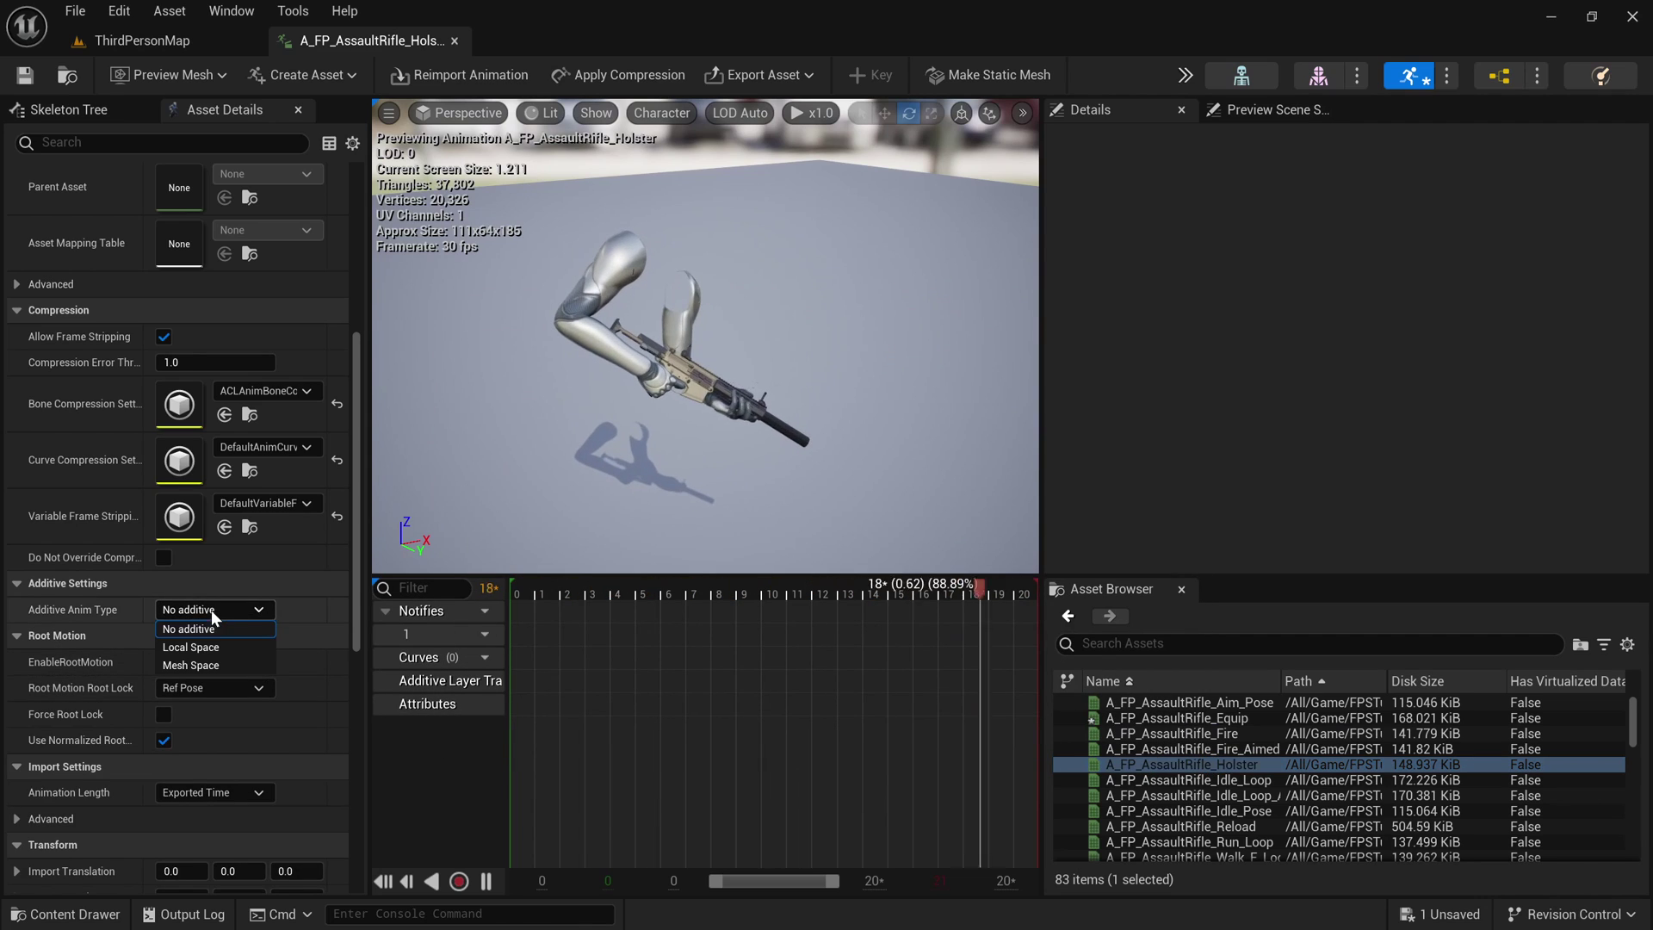
left_click(204, 643)
left_click(204, 643)
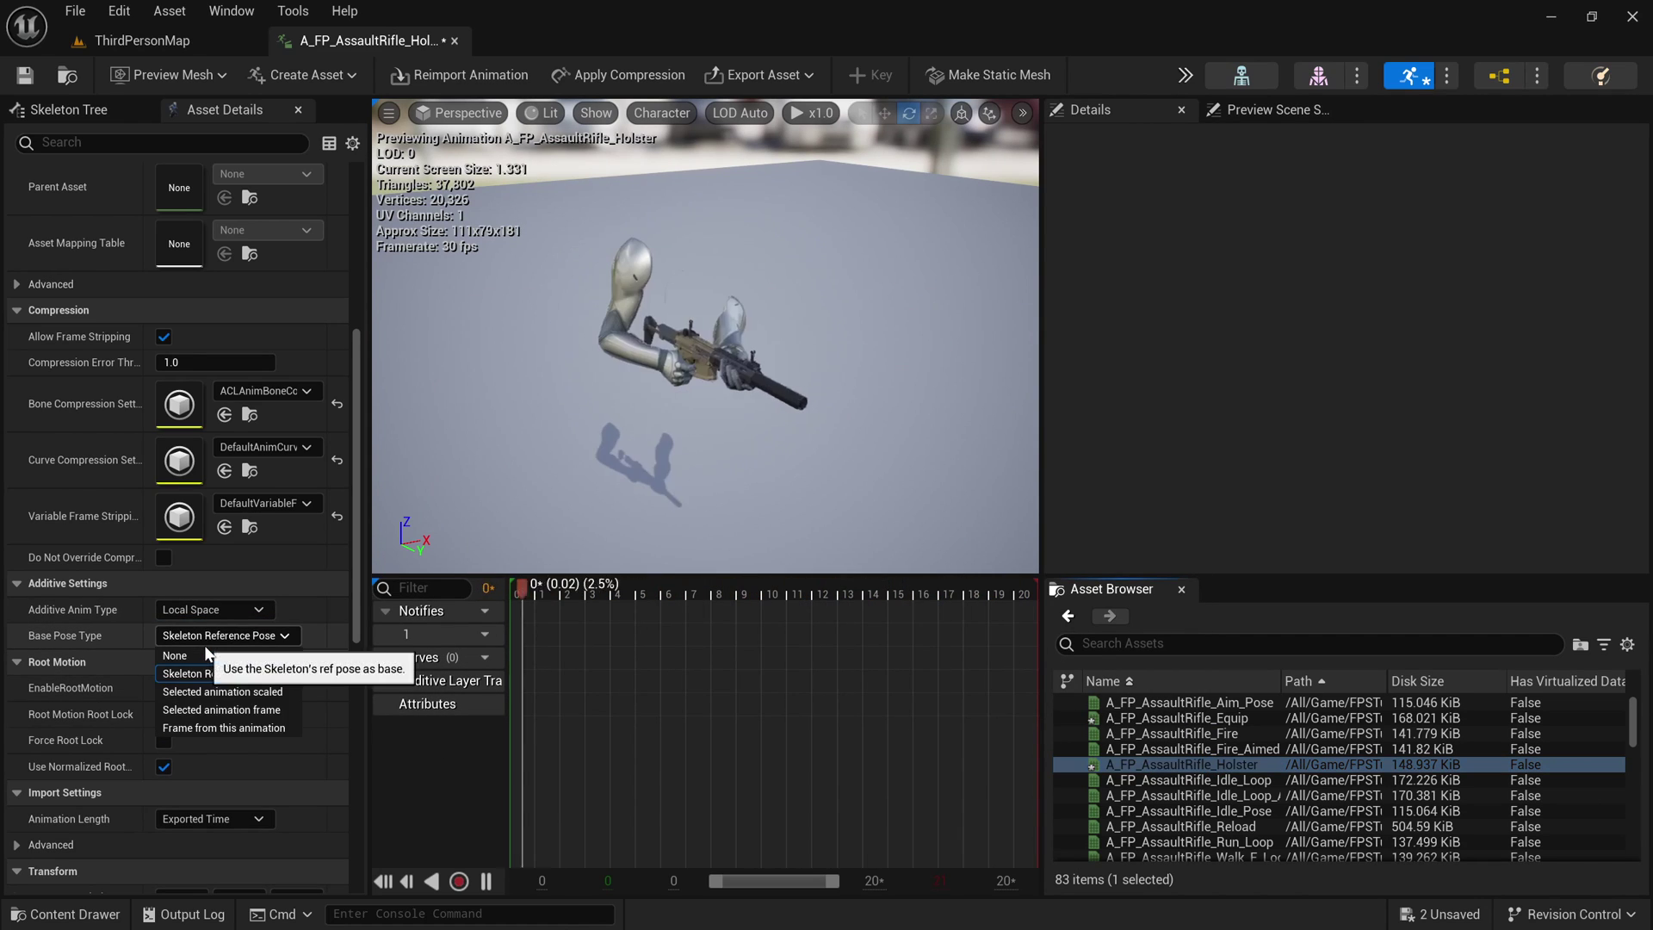
left_click(179, 710)
left_click(250, 664)
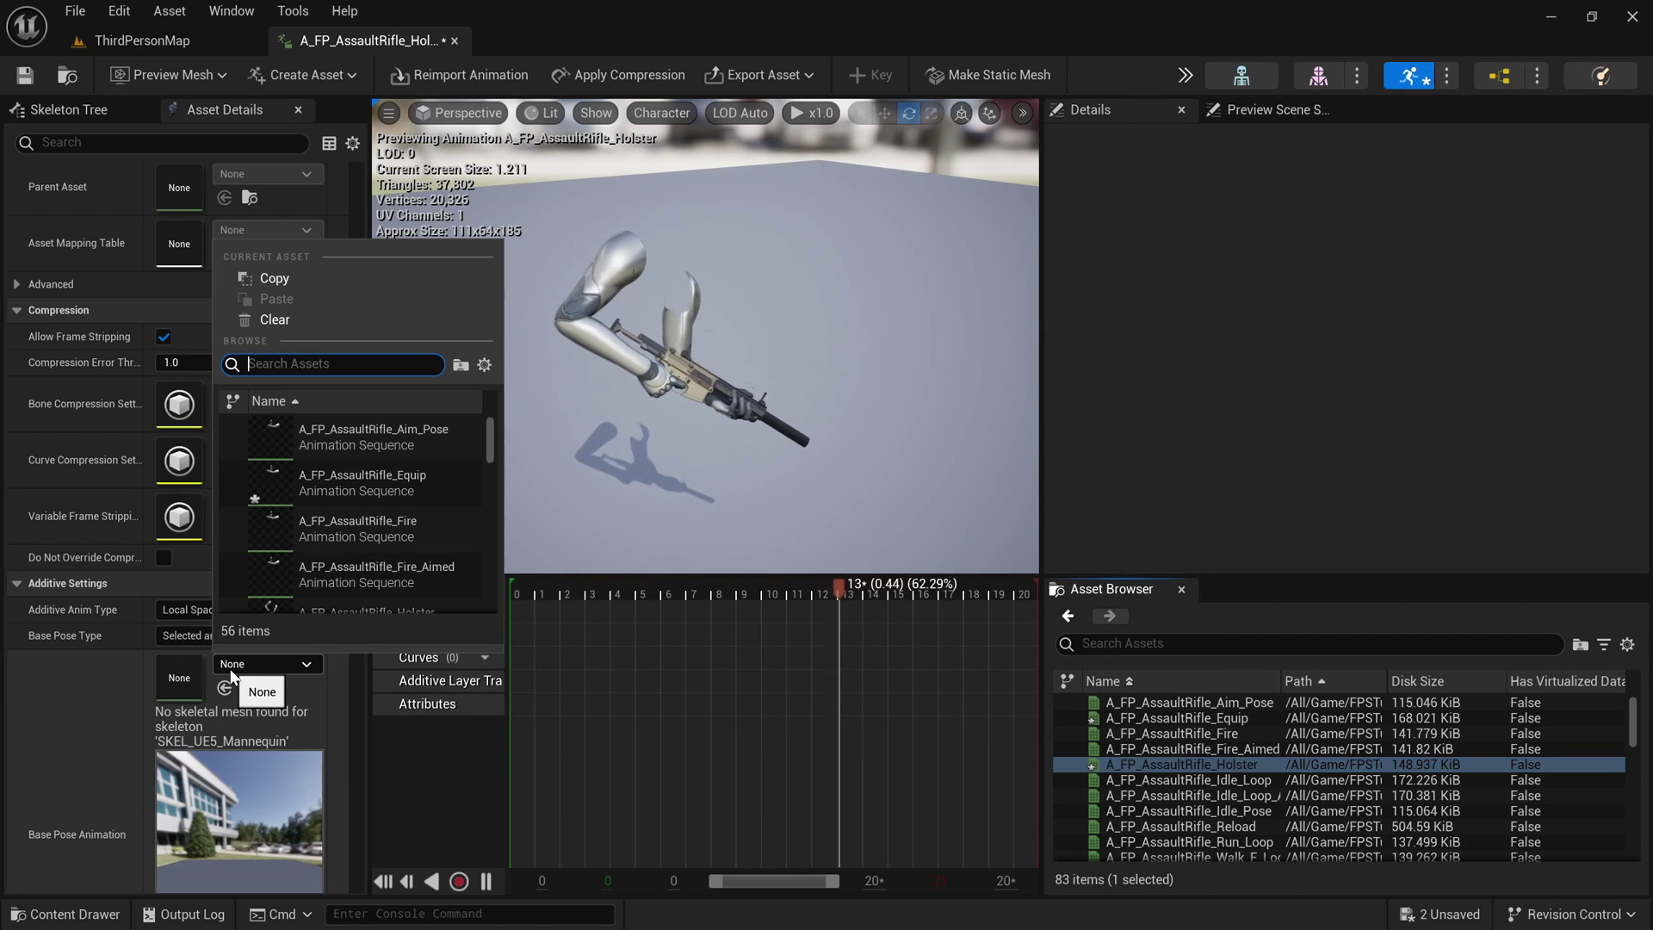
scroll(315, 487, "down", 3)
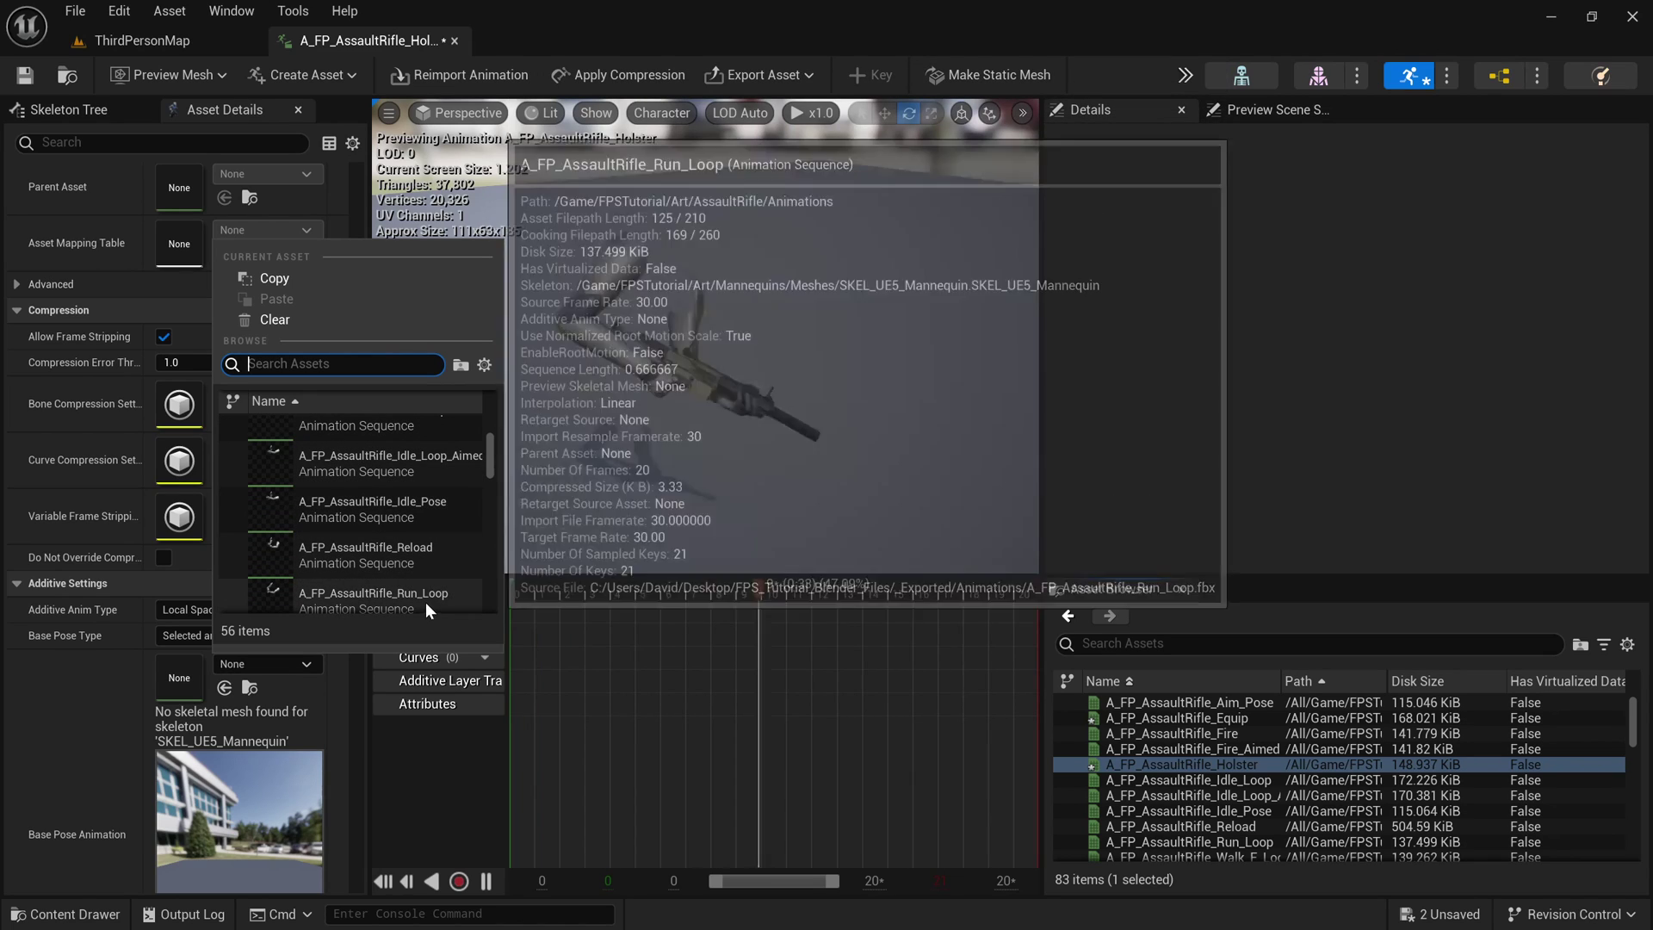
left_click(421, 507)
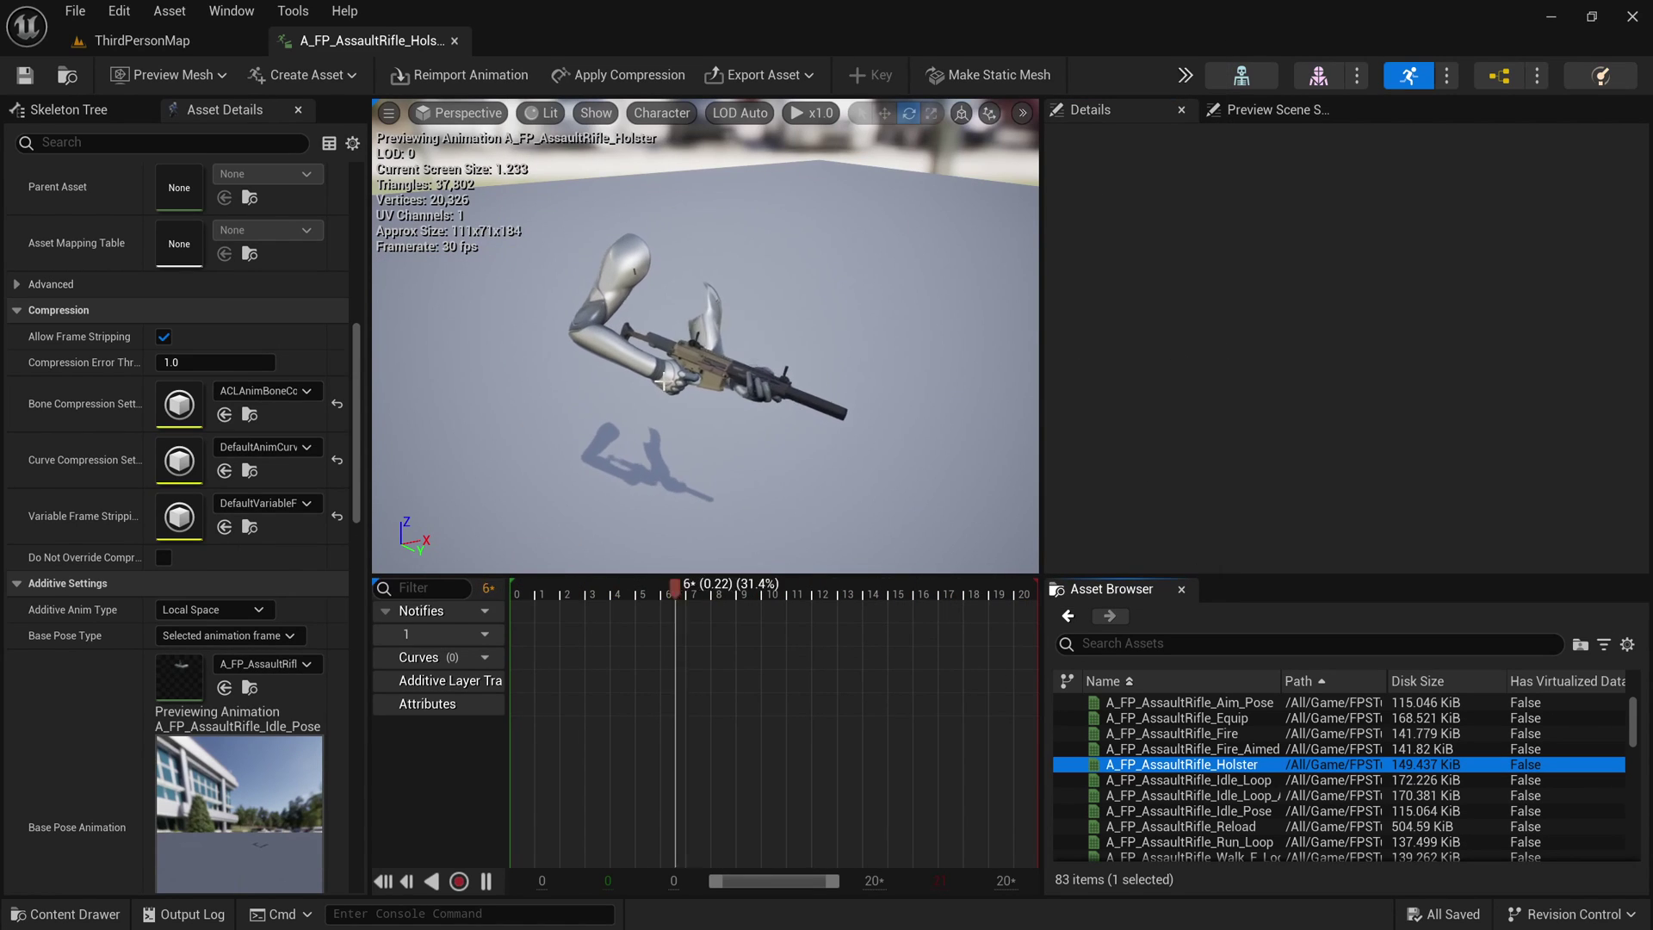
Step: Create animation montages from the A_FP_AssaultRifle_Equip and A_FP_AssaultRifle_Holster sequences
left_click(66, 913)
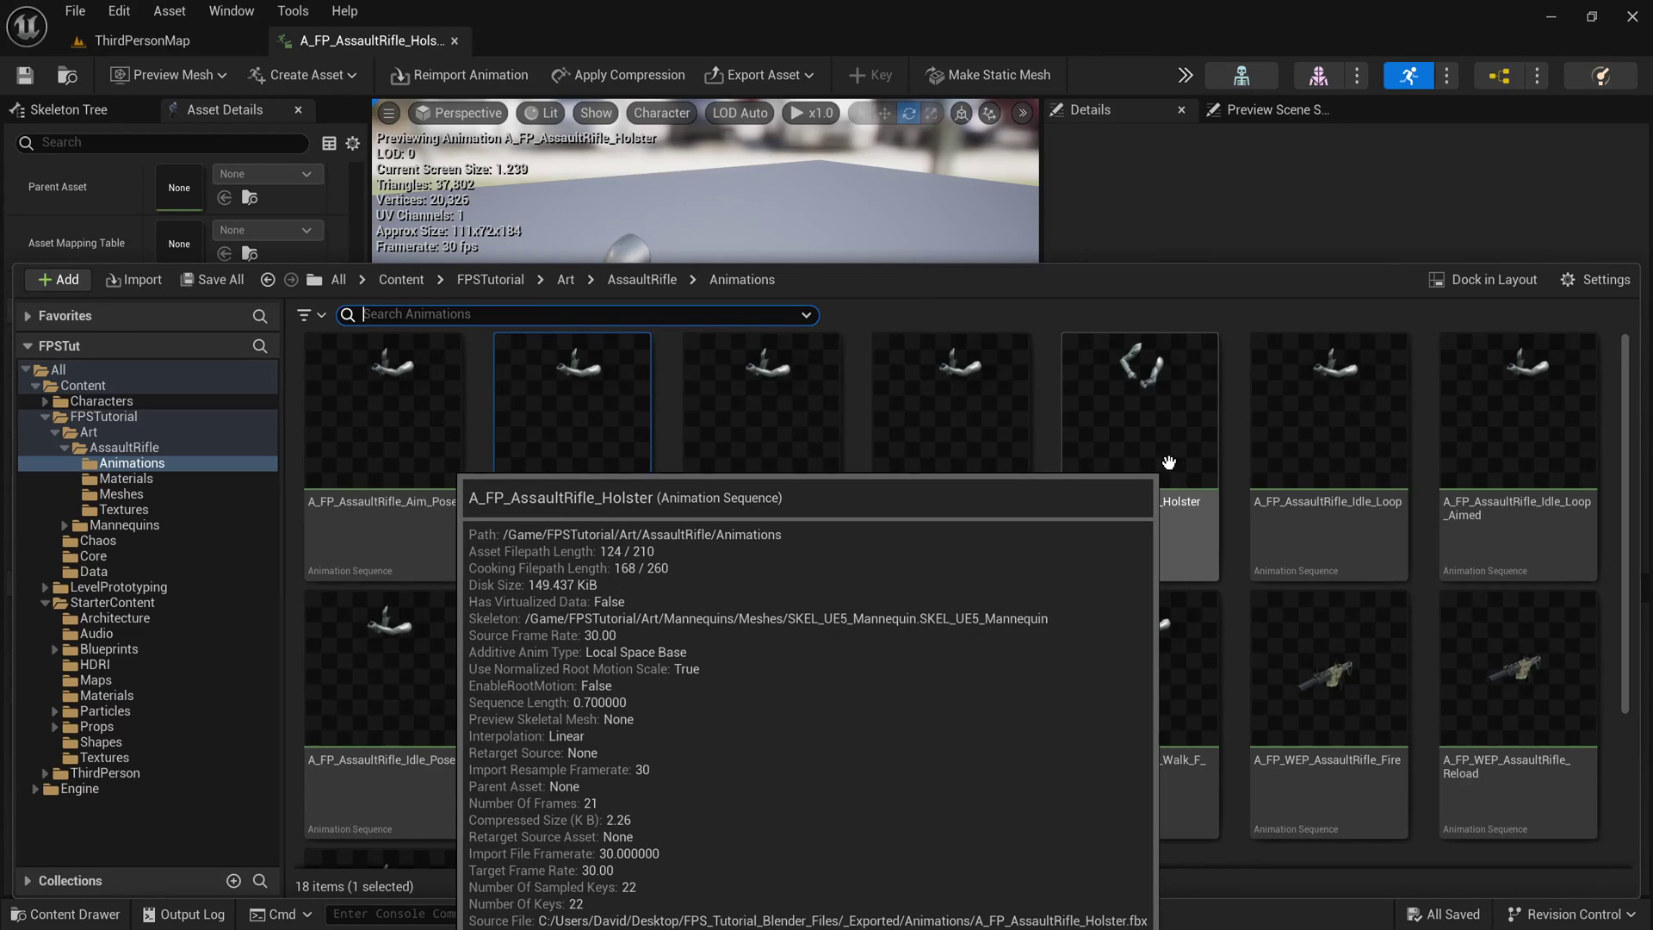
left_click(1168, 462, "ctrl")
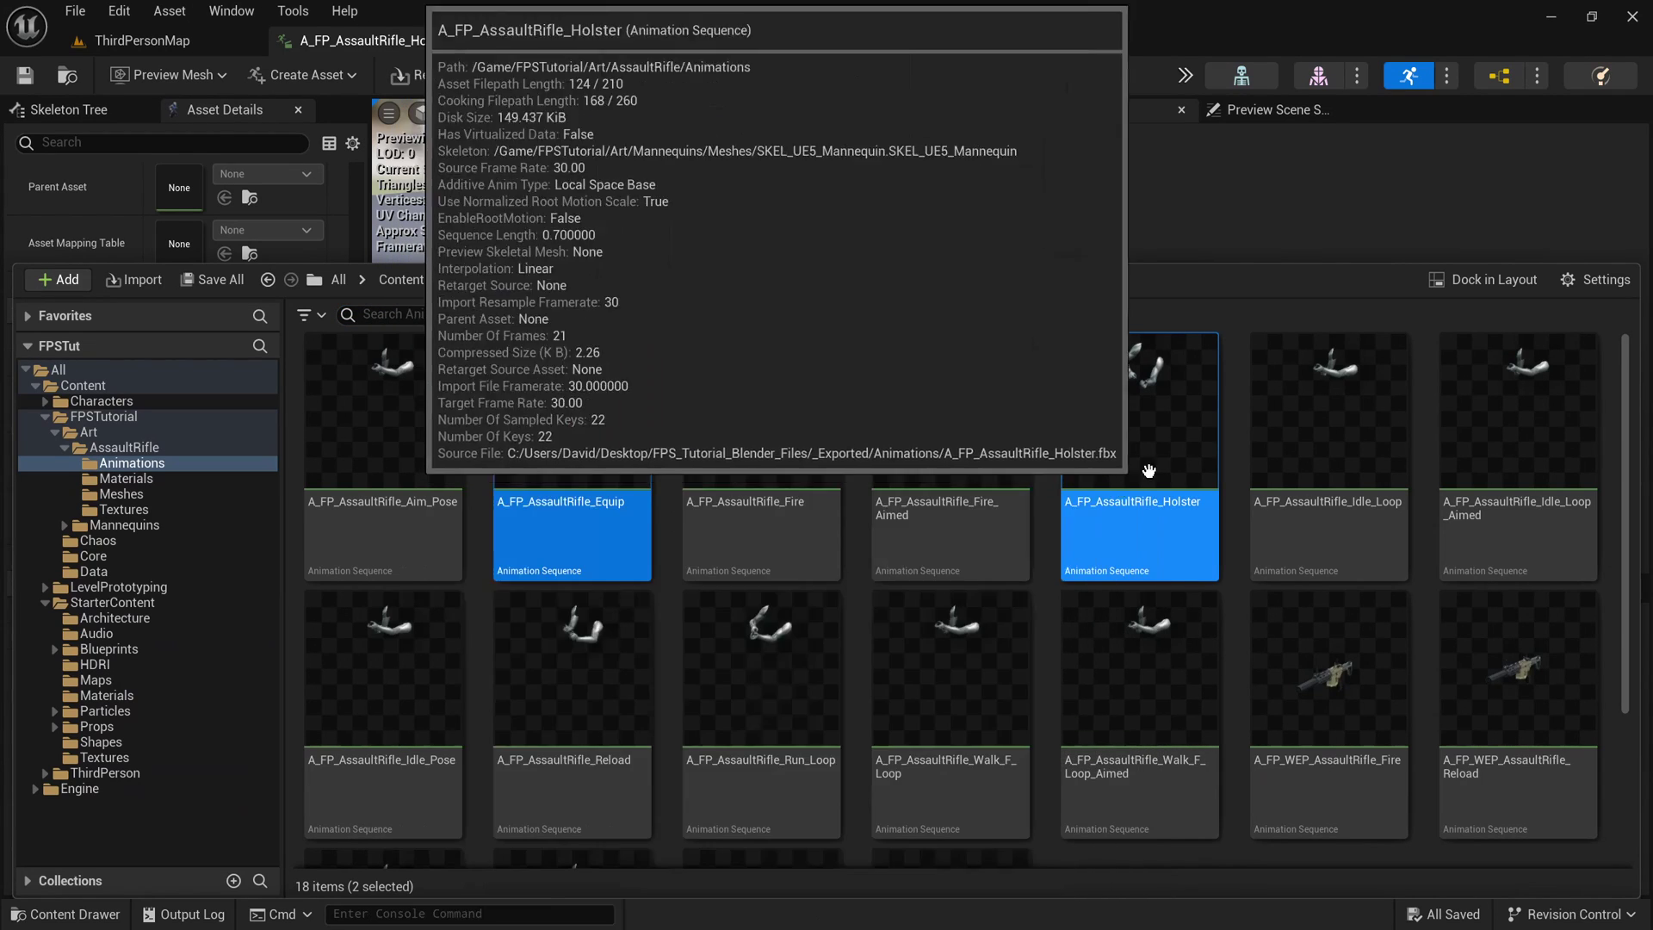
right_click(1127, 338)
mouse_move(1189, 370)
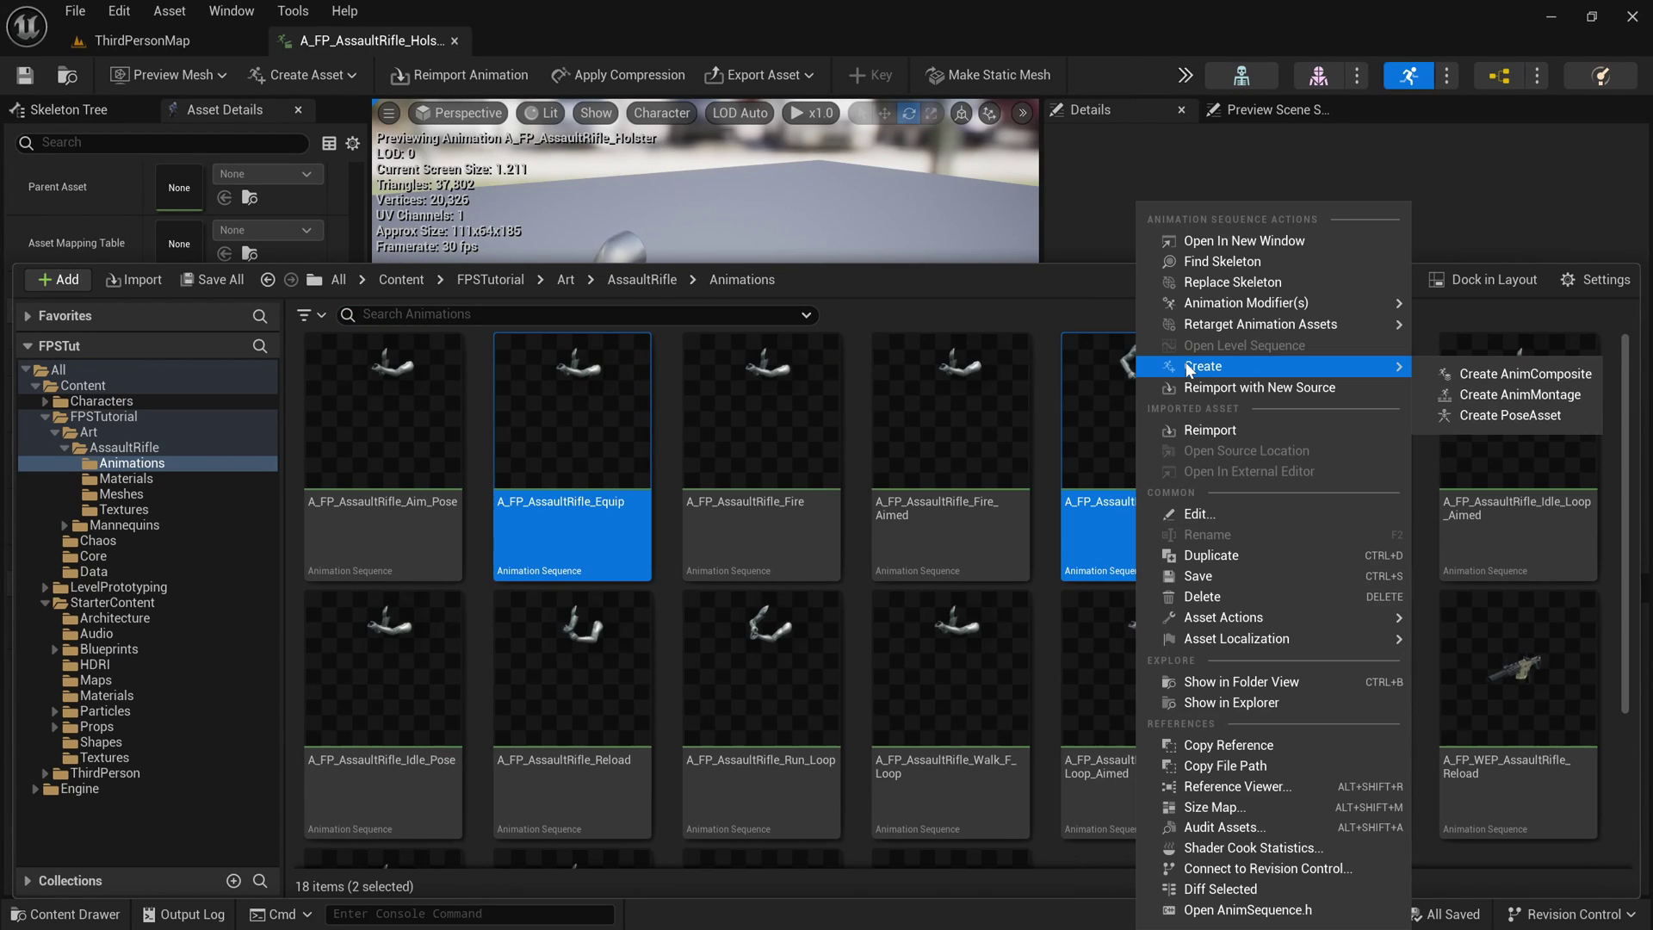
left_click(1519, 394)
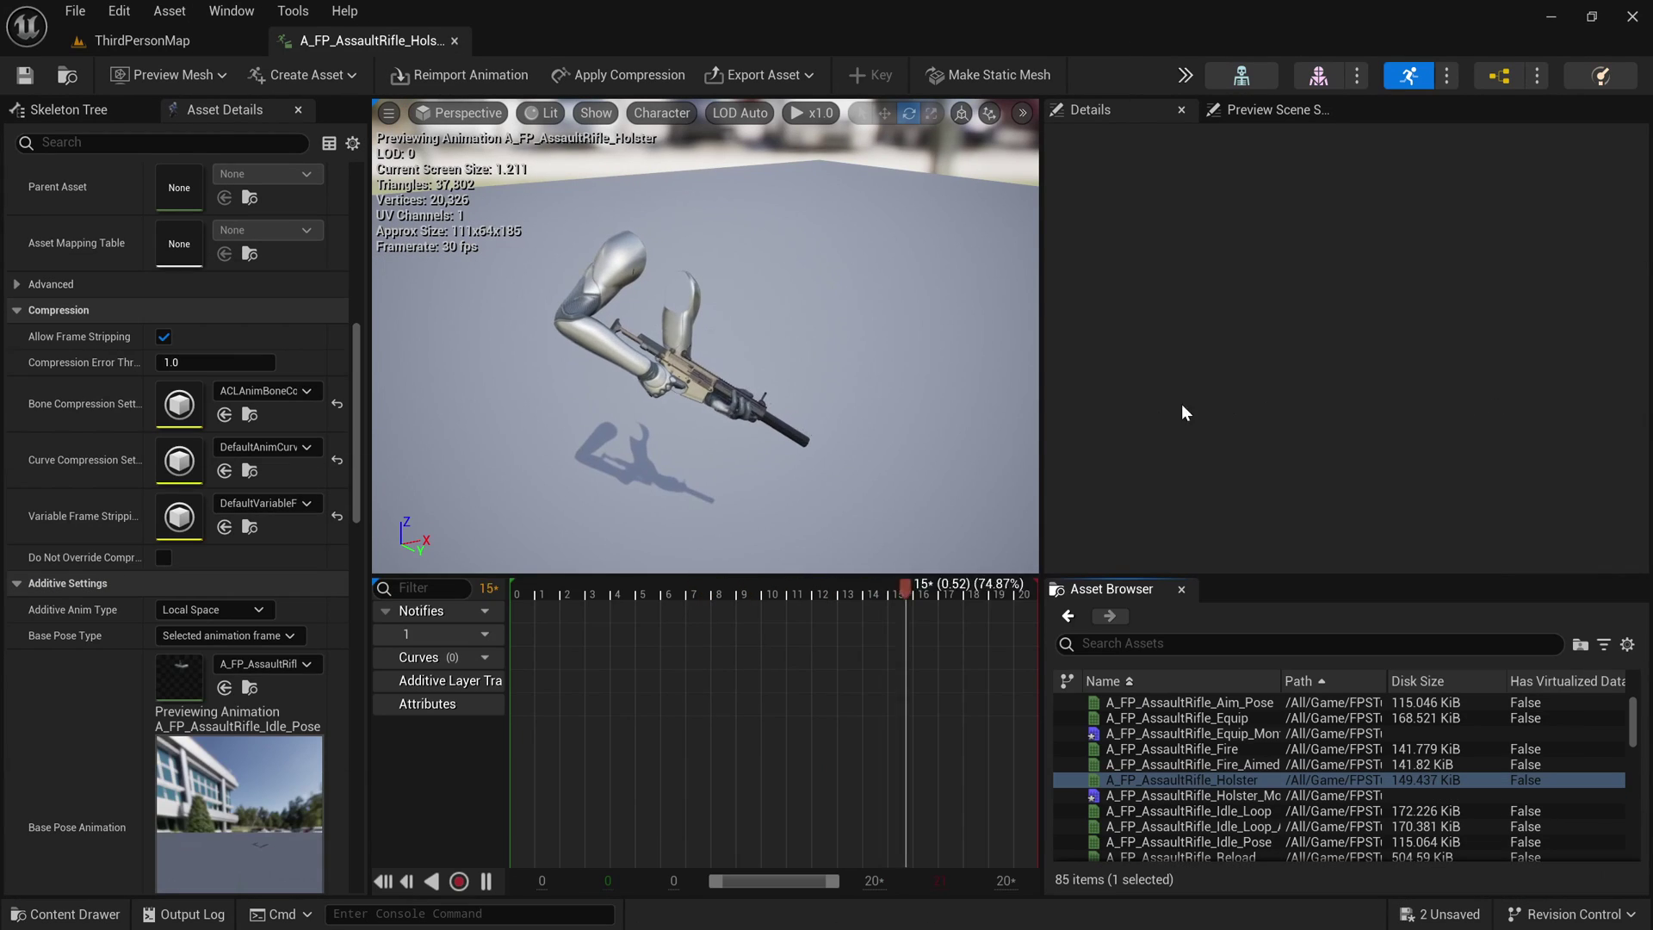
Step: Open A_FP_AssaultRifle_Holster_Montage and set its preview base pose to A_FP_AssaultRifle_Idle_Pose
left_click(65, 914)
scroll(1018, 517, "down", 2)
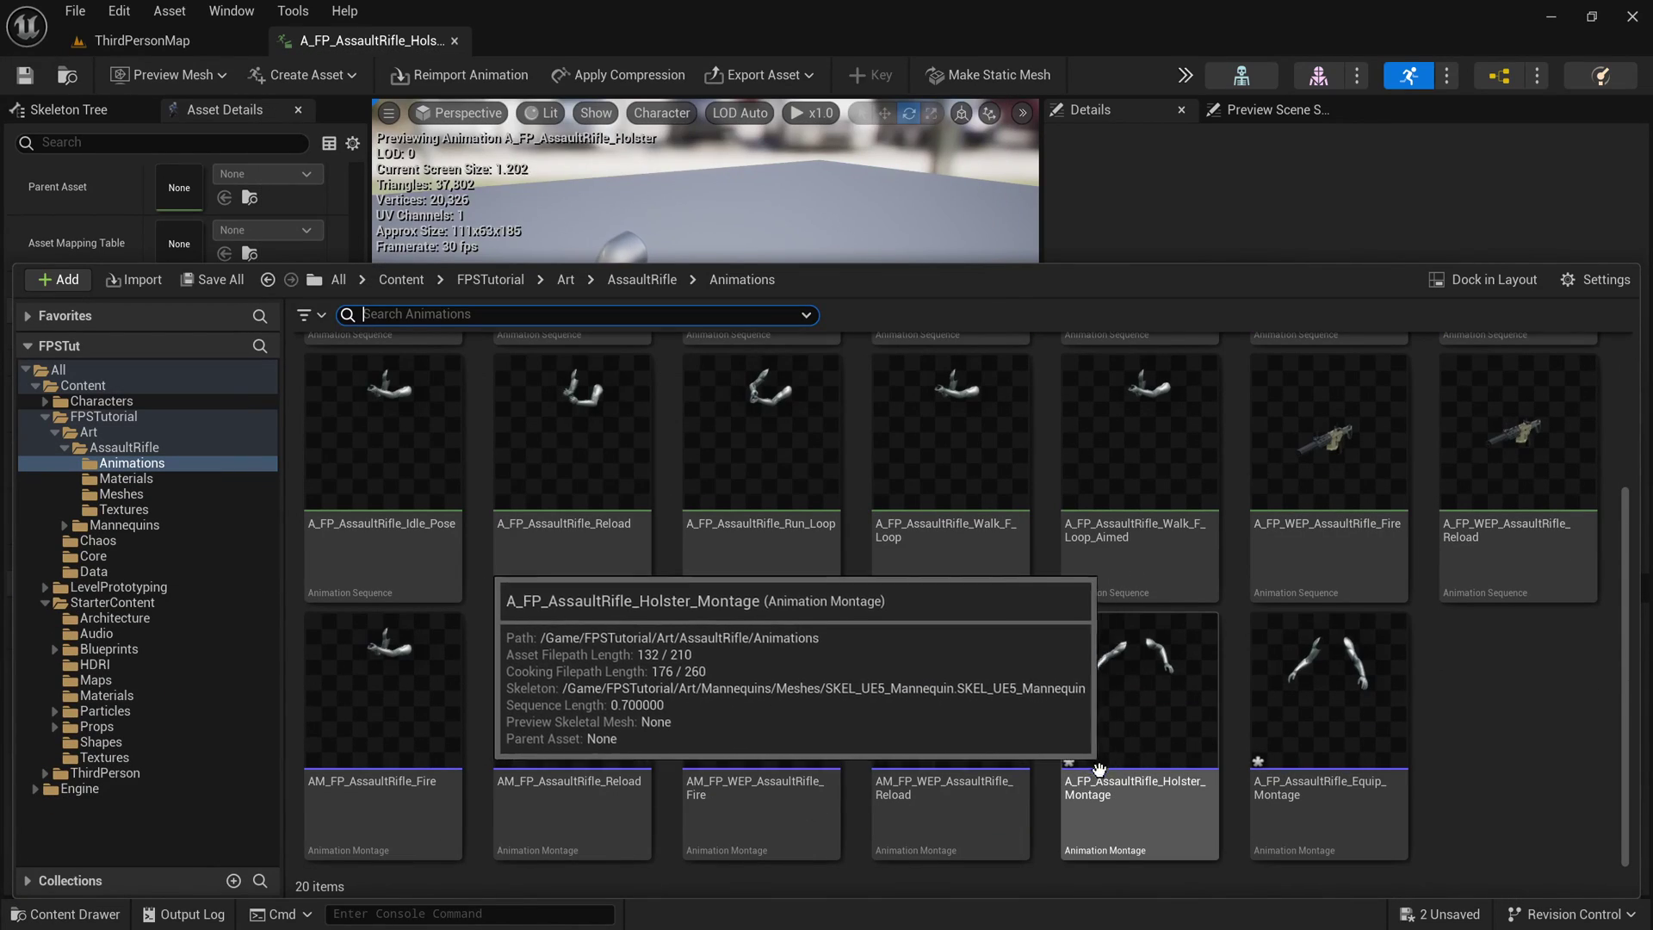
left_click(1149, 760)
mouse_move(1153, 761)
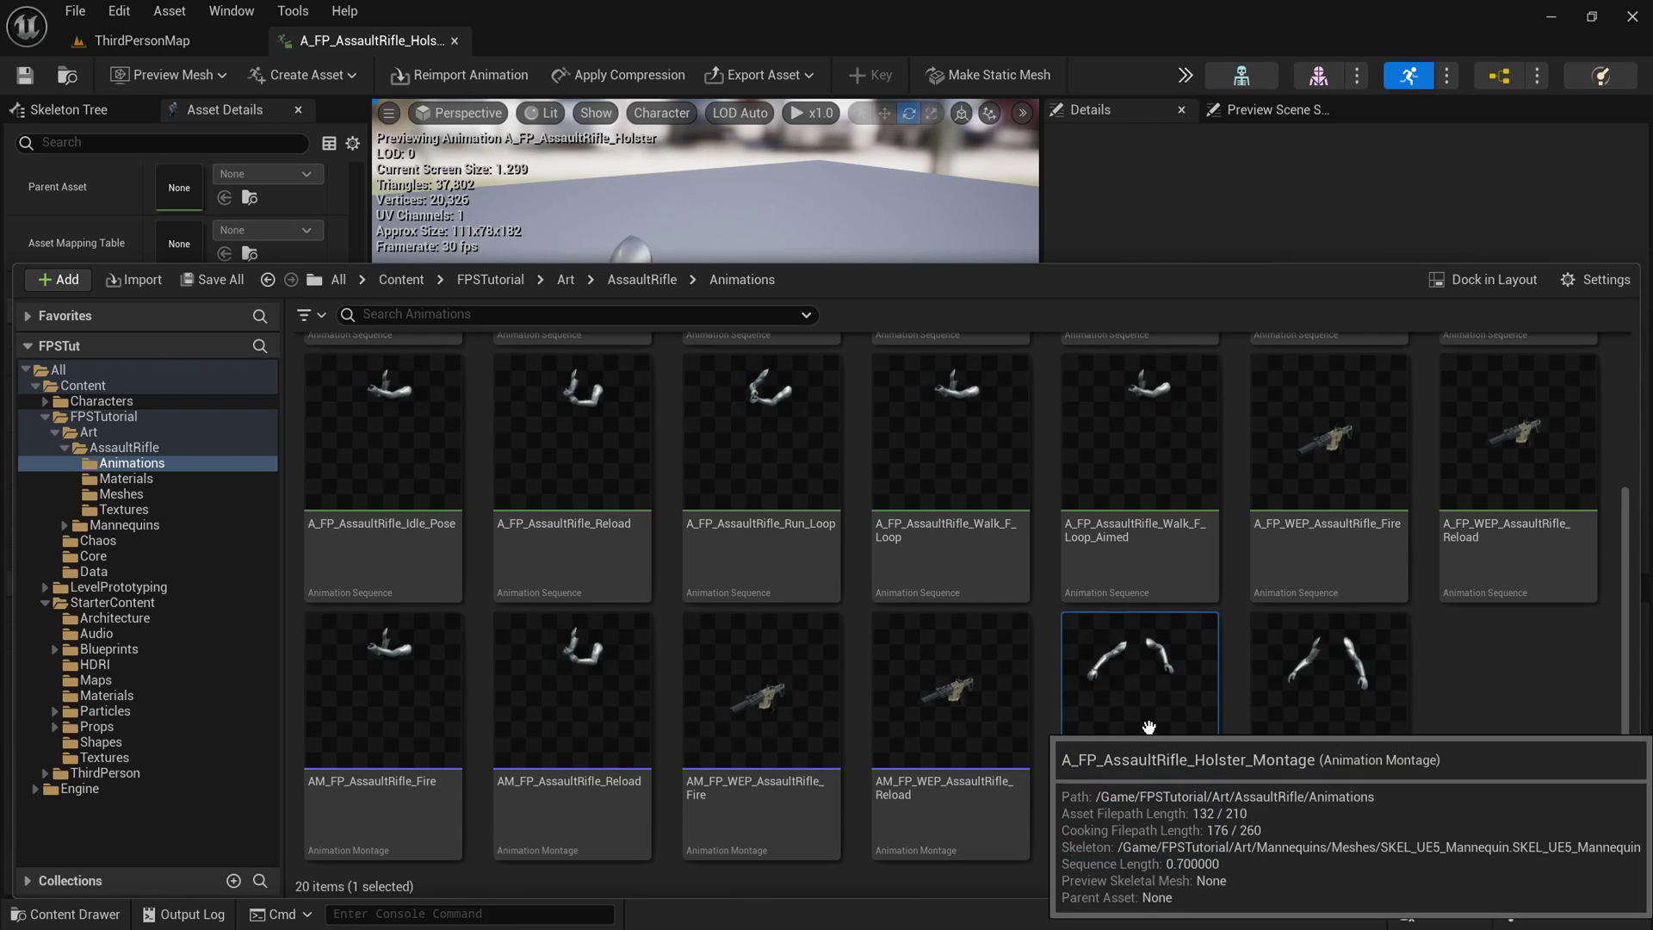
double_click(1145, 742)
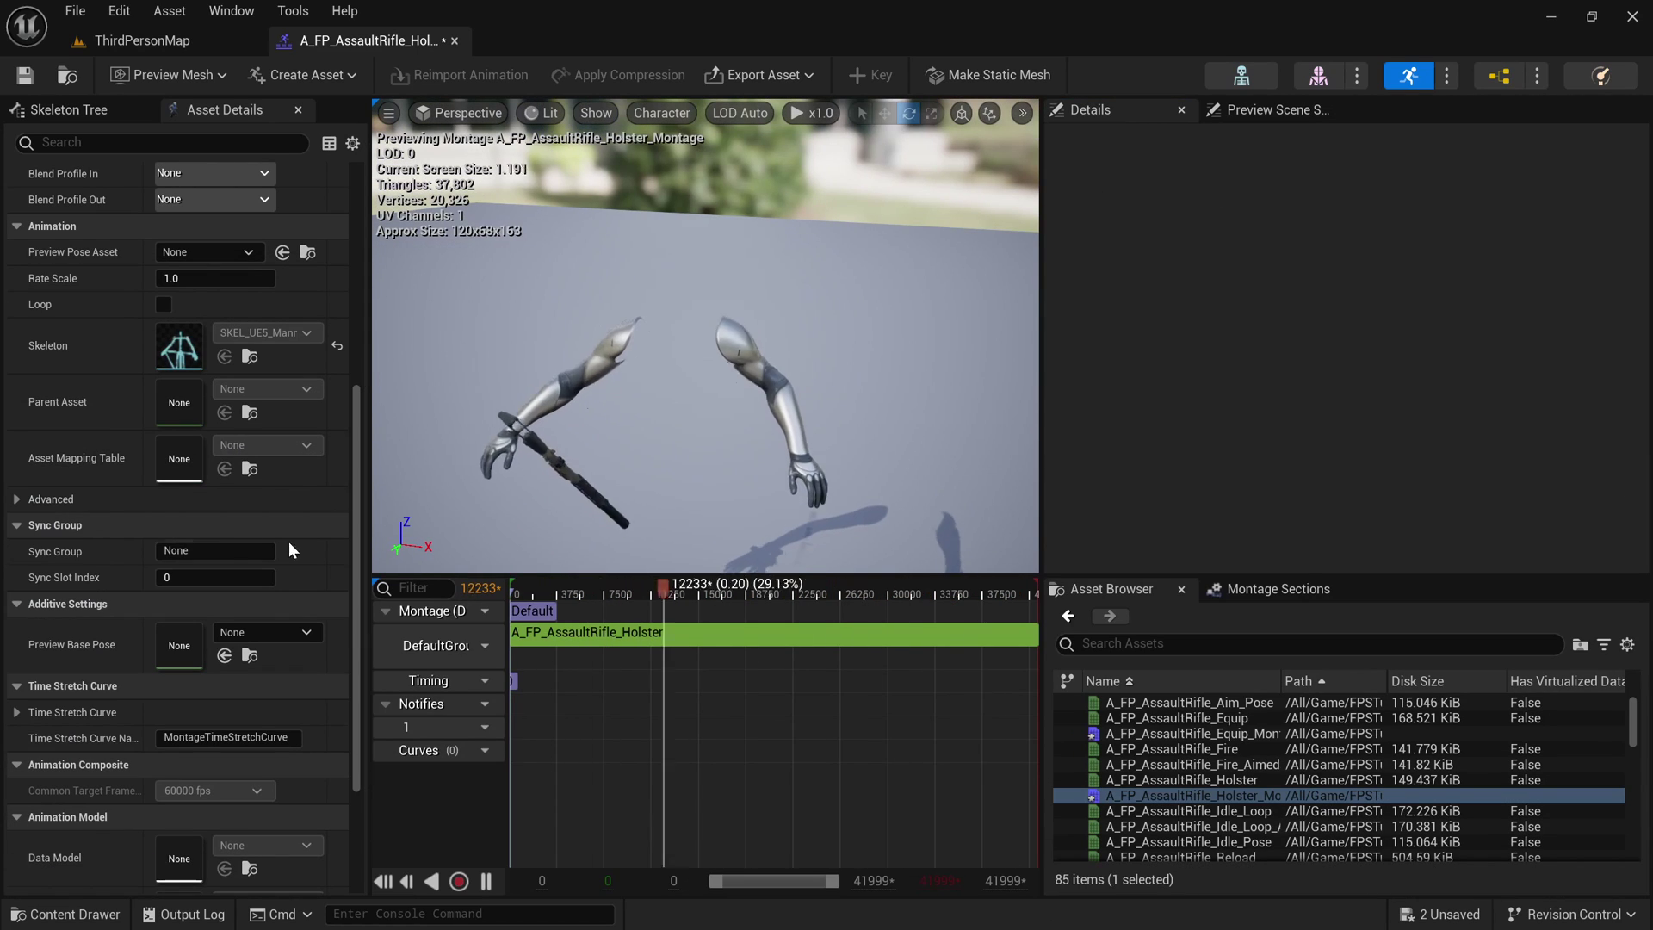
left_click(258, 632)
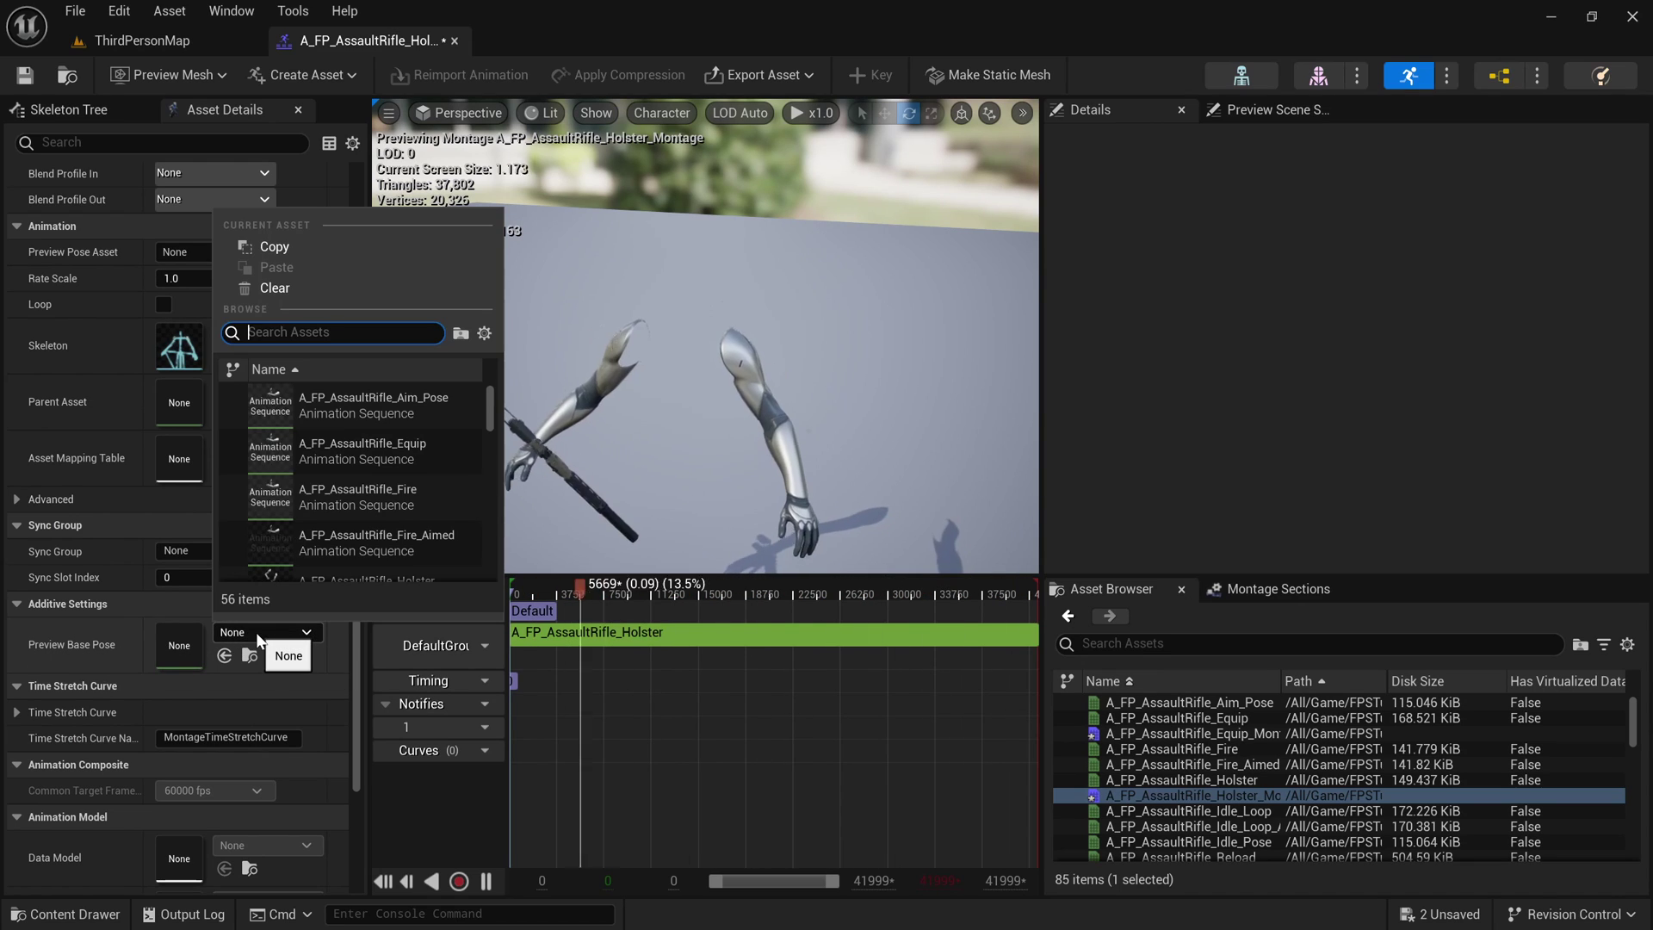
left_click(385, 564)
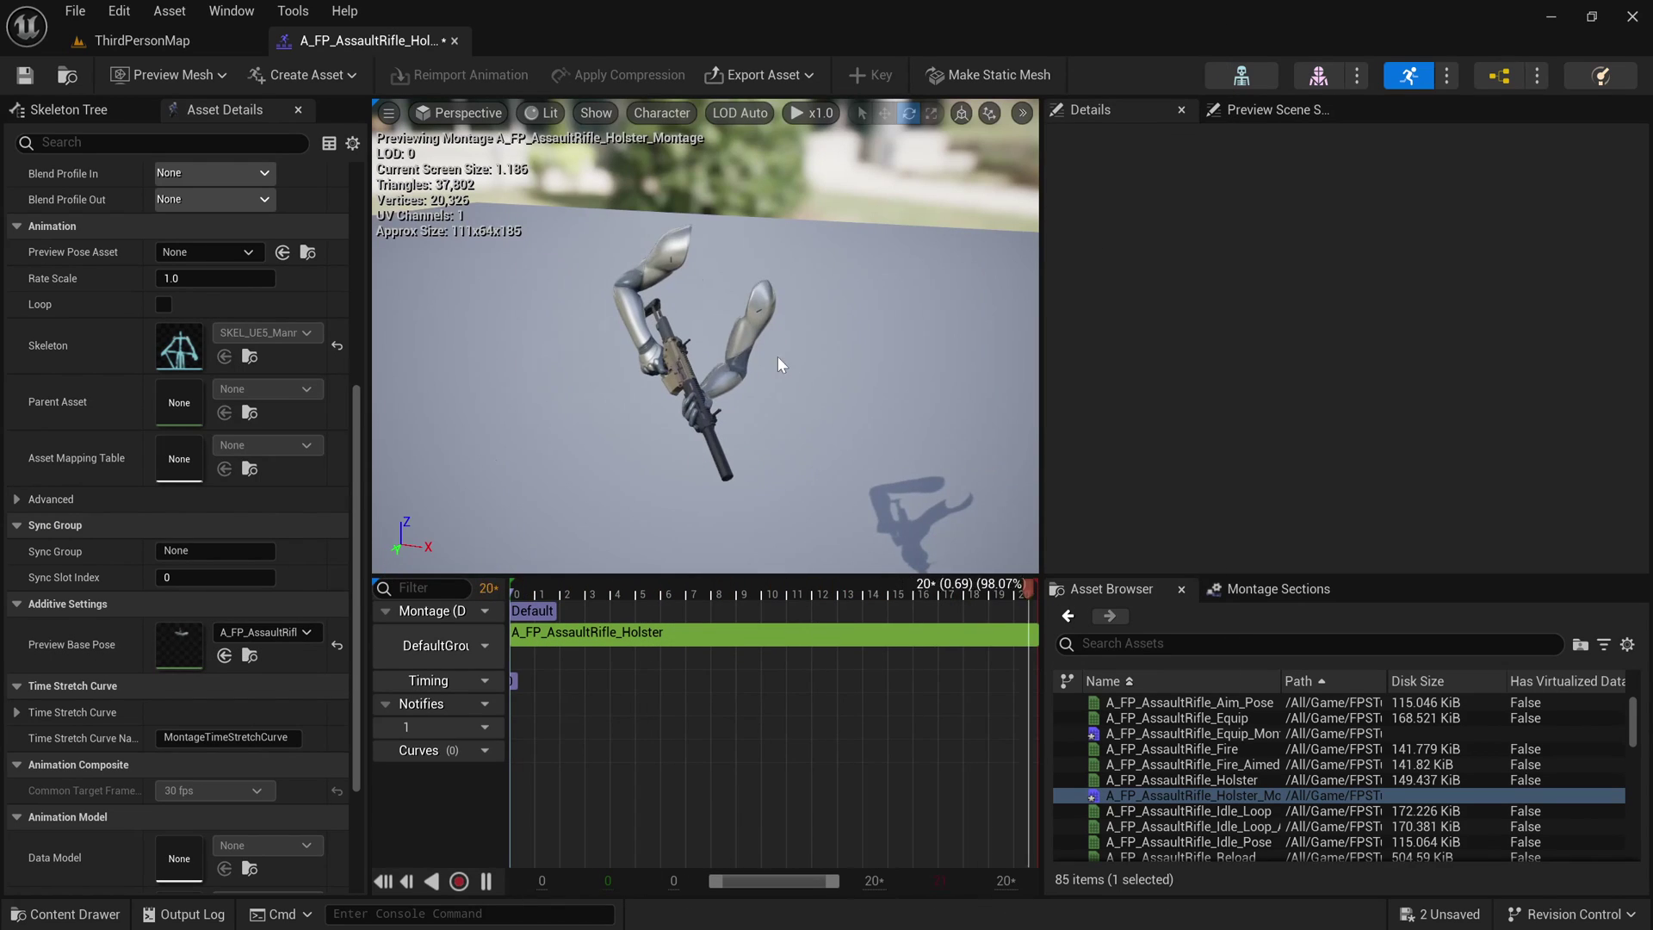
Step: Set both the Blend In and Blend Out times of the Holster montage to 0
scroll(209, 732, "up", 5)
left_click(215, 278)
type("0")
key("Return")
left_click(249, 452)
type("0")
key("Return")
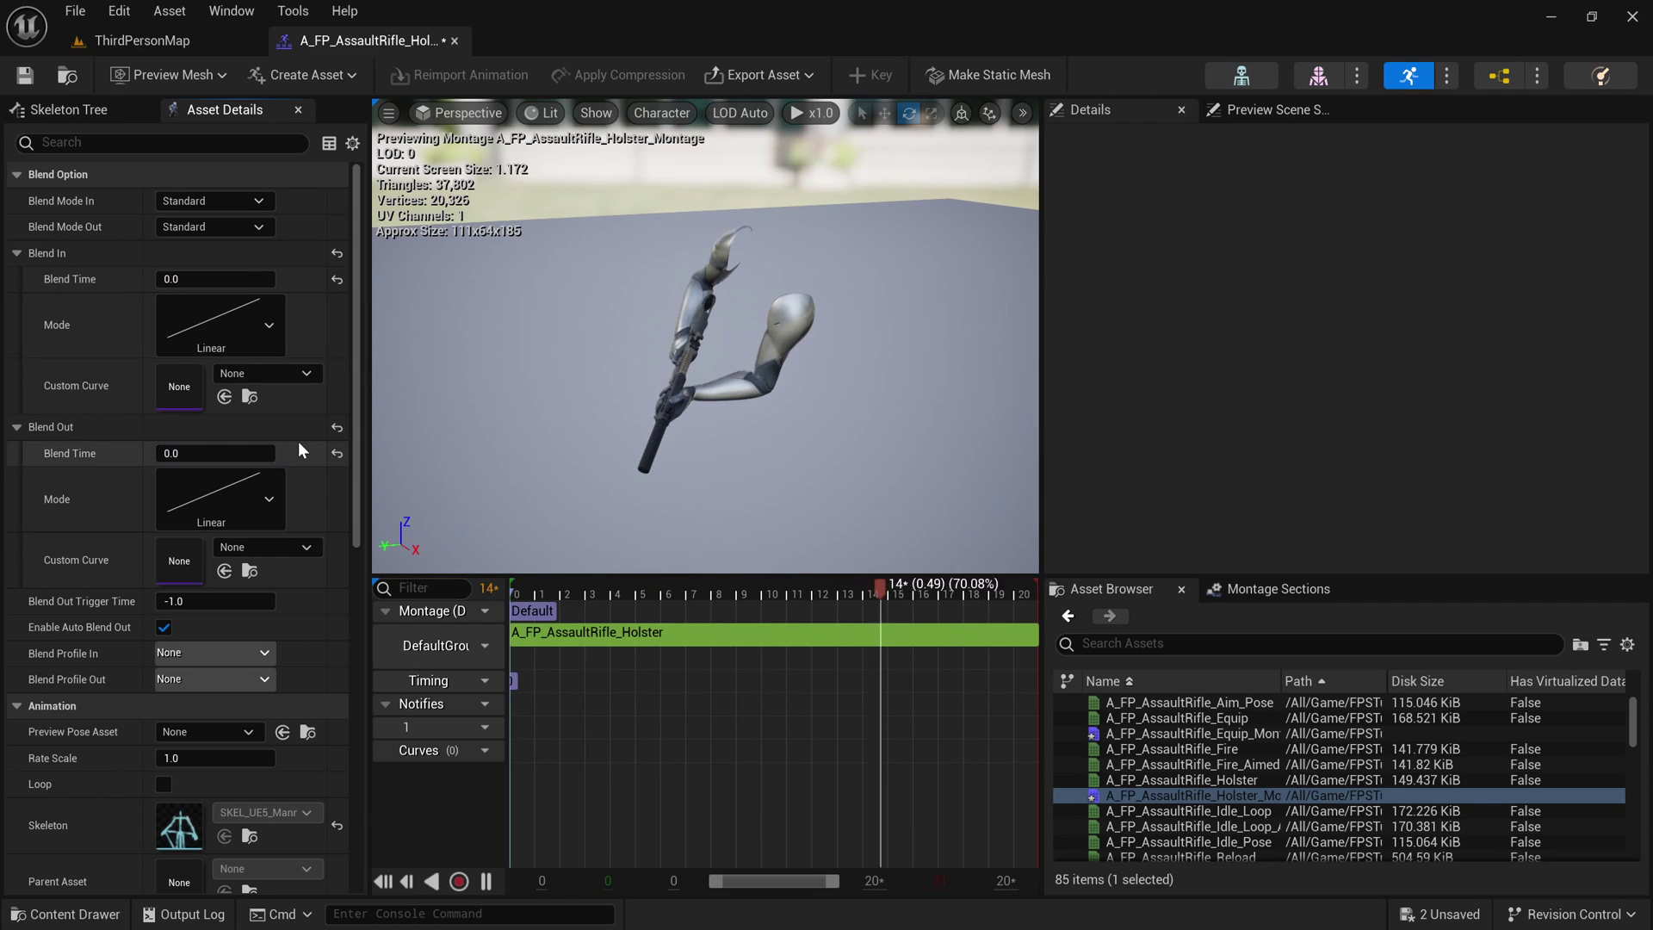
Step: Duplicate the Holster montage's slot track, assign the copy to DefaultGroup.Aiming, and save the montage
left_click_drag(777, 249, 518, 224)
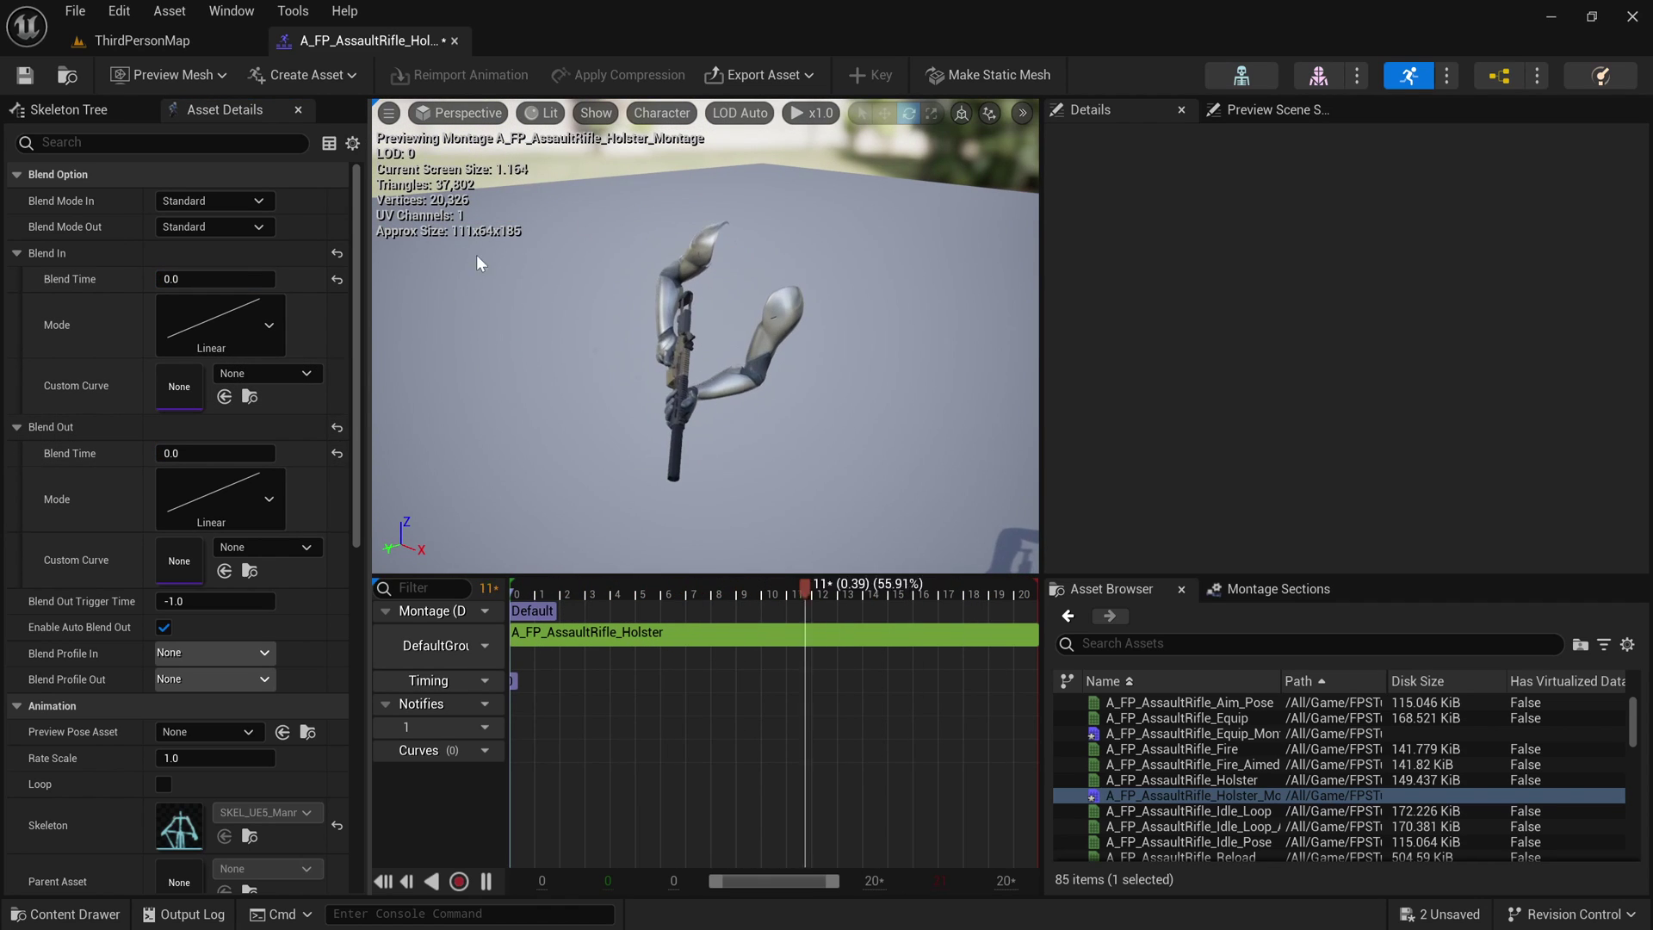
left_click(479, 647)
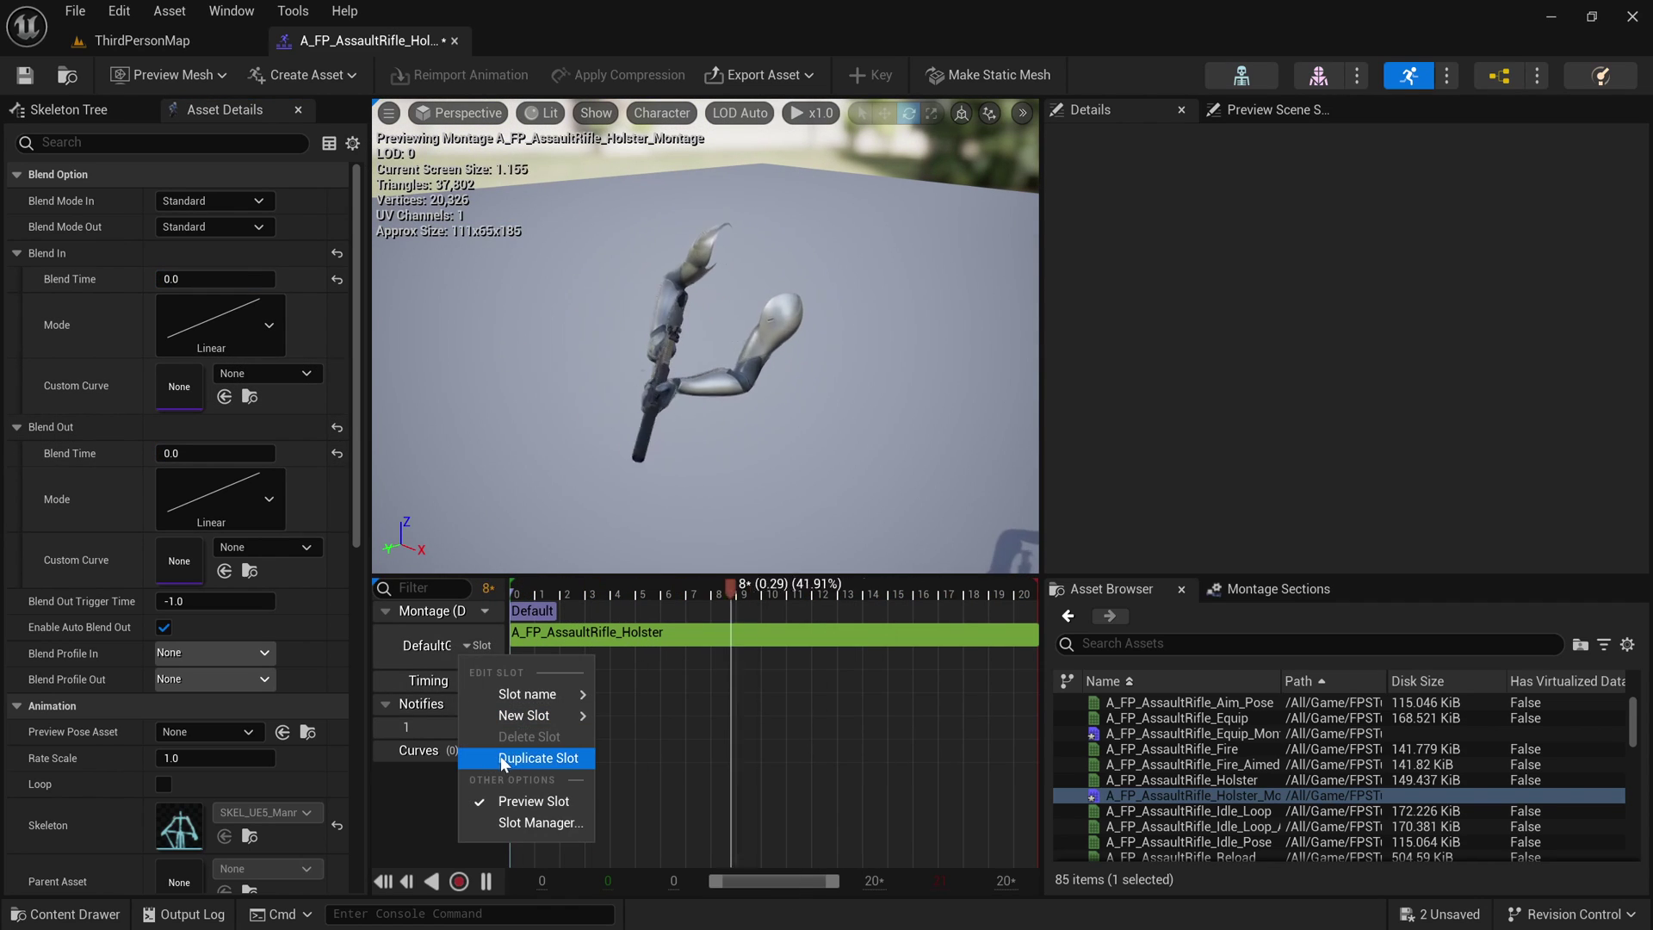
left_click(508, 757)
left_click(479, 691)
mouse_move(527, 738)
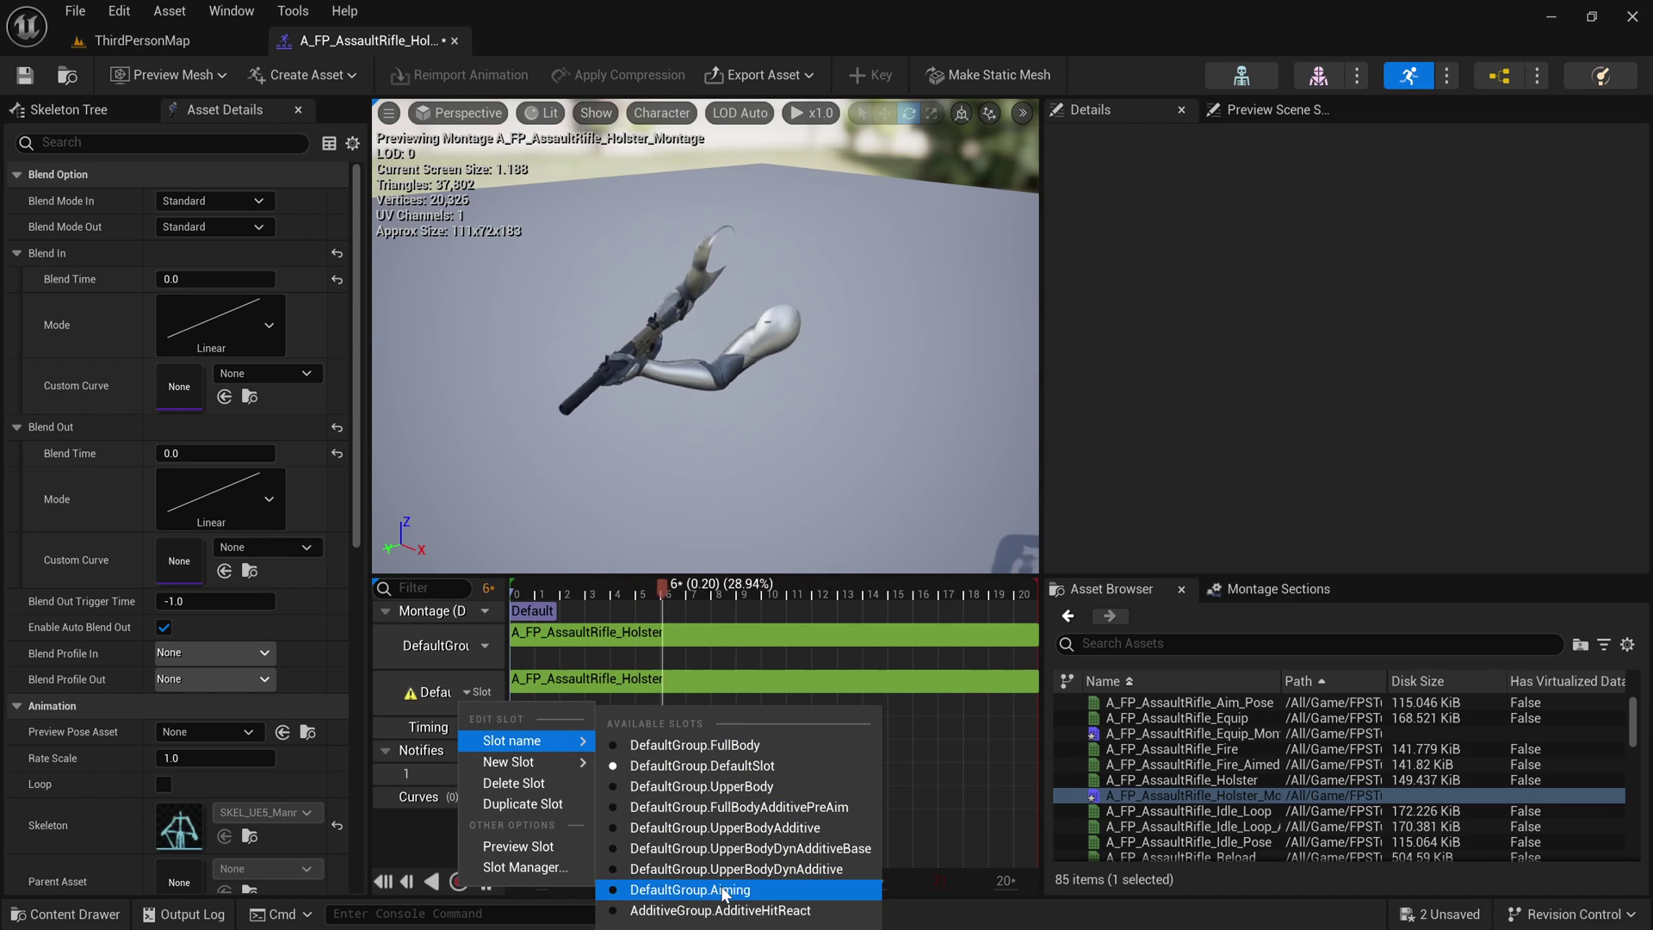
left_click(682, 884)
key("ctrl+s")
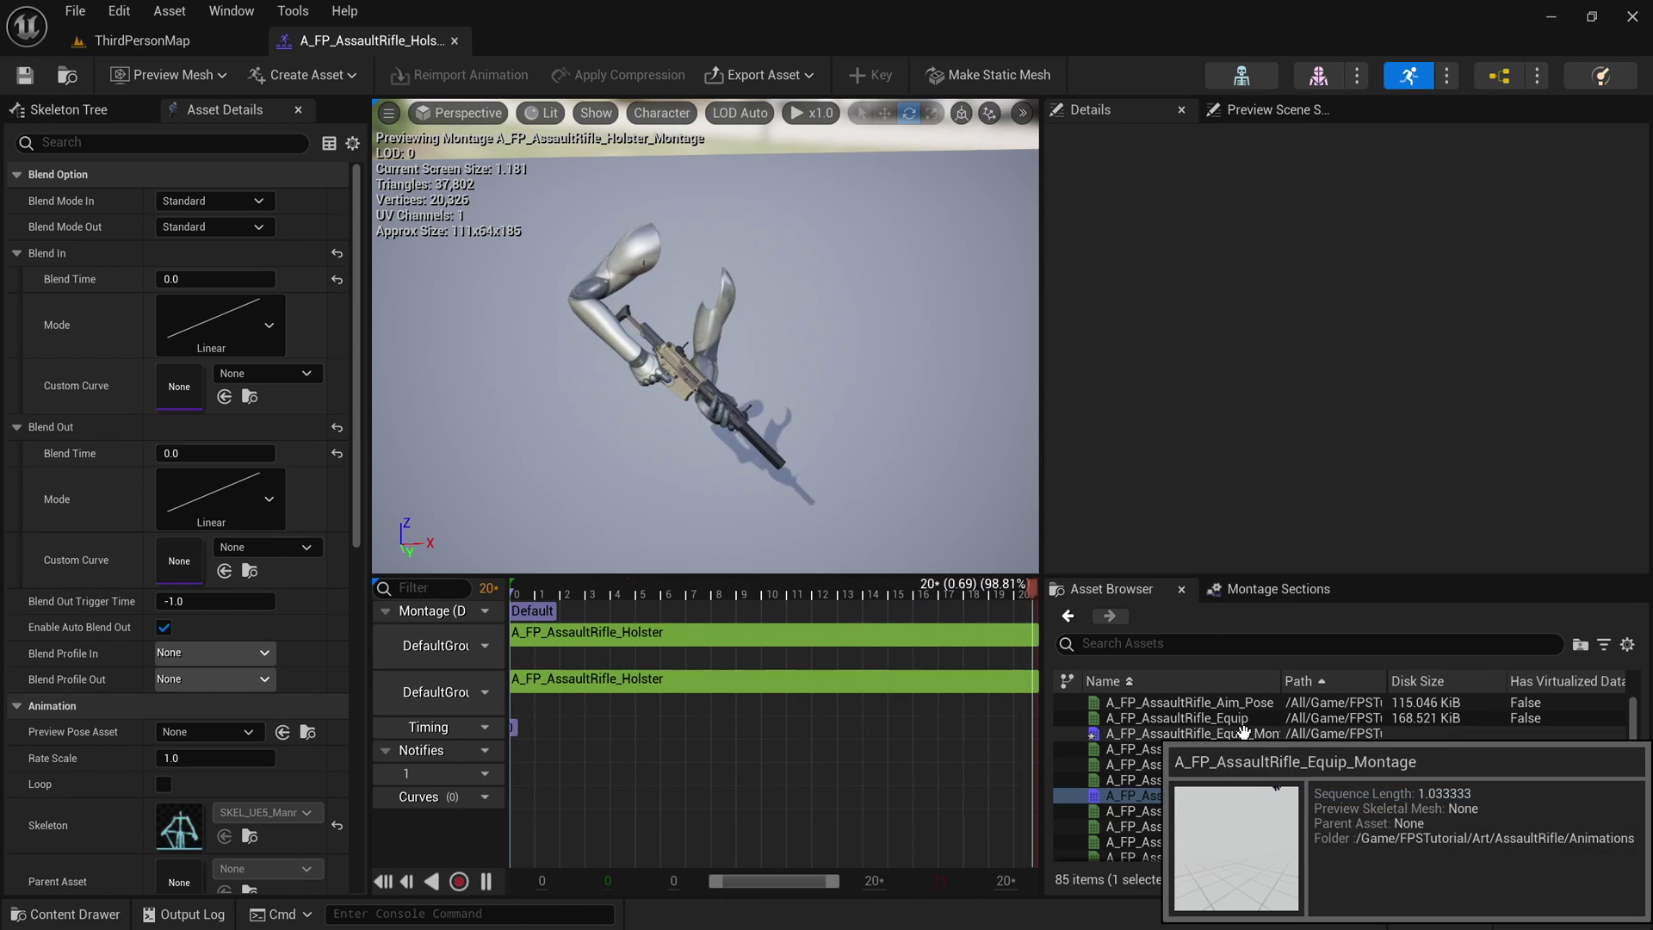
Step: Open A_FP_AssaultRifle_Equip_Montage and set its preview base pose to A_FP_AssaultRifle_Idle_Pose
double_click(1256, 732)
scroll(235, 757, "down", 5)
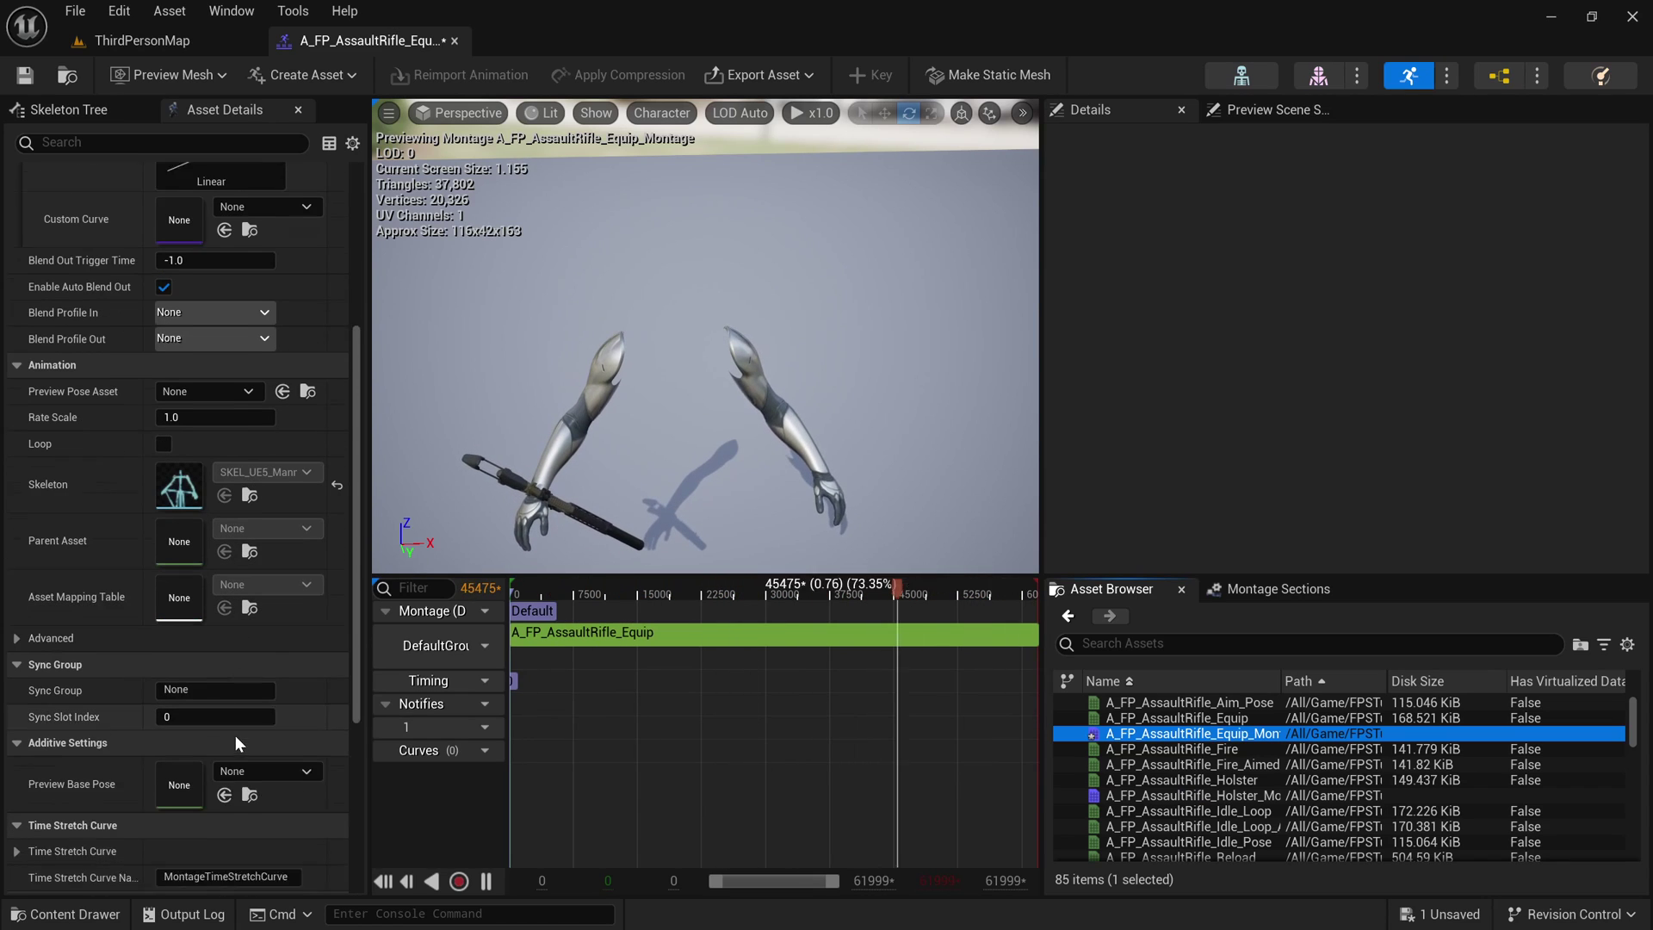
left_click(263, 740)
left_click(385, 632)
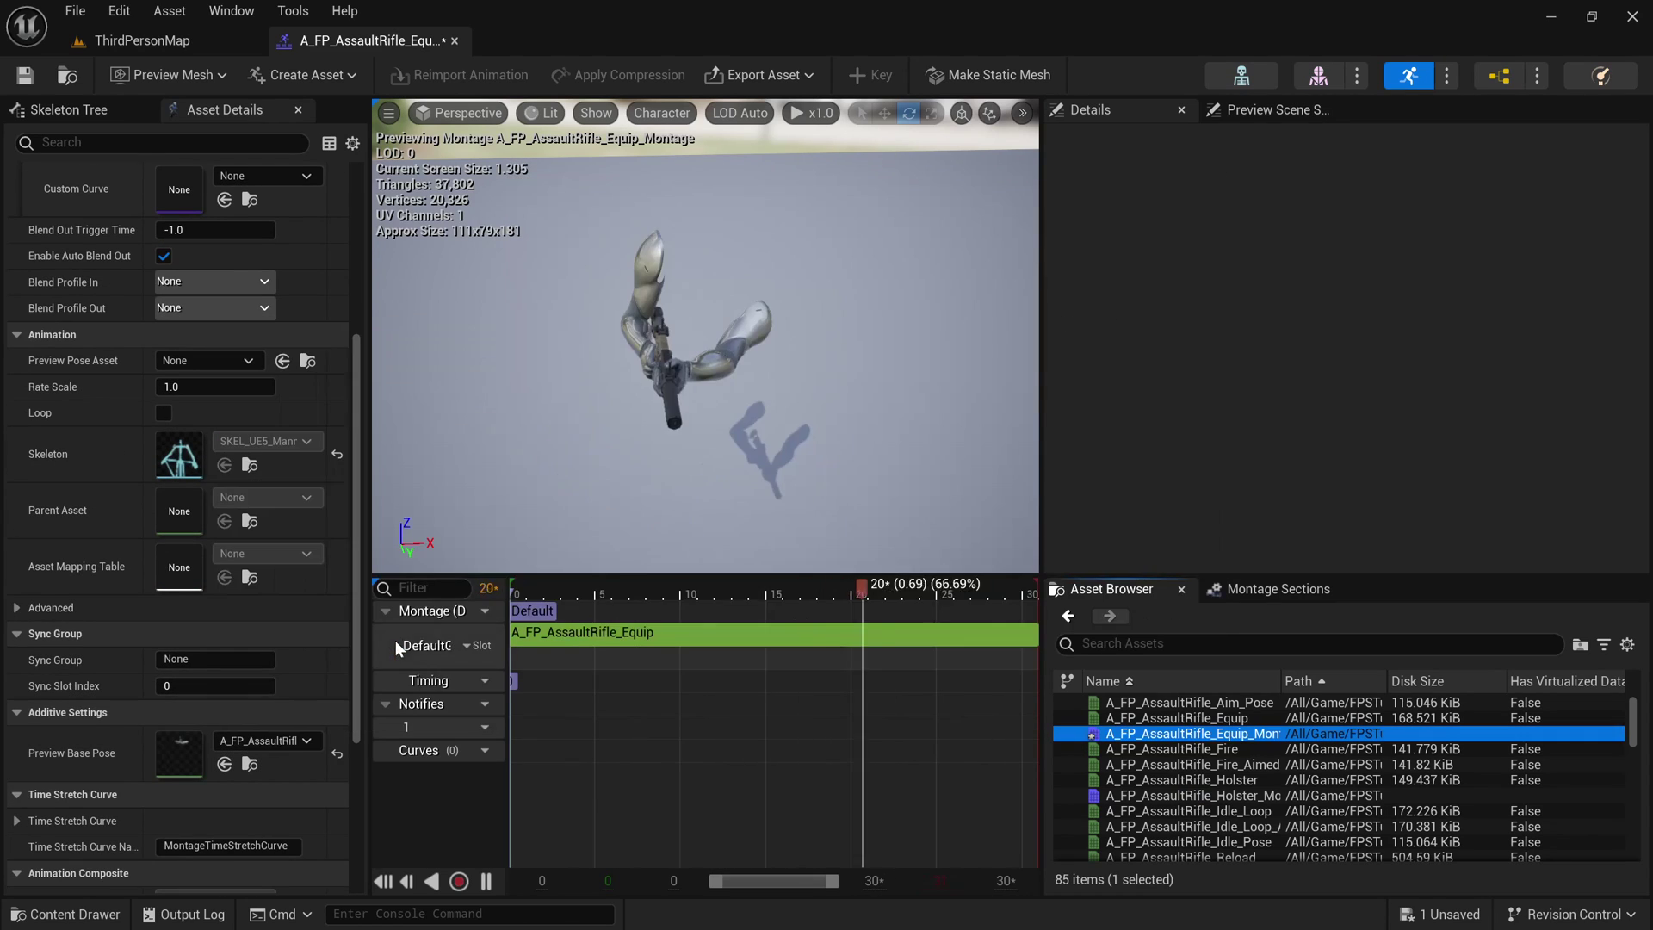
Step: Set both the Blend In and Blend Out times of the Equip montage to 0
scroll(204, 326, "up", 4)
scroll(204, 325, "up", 3)
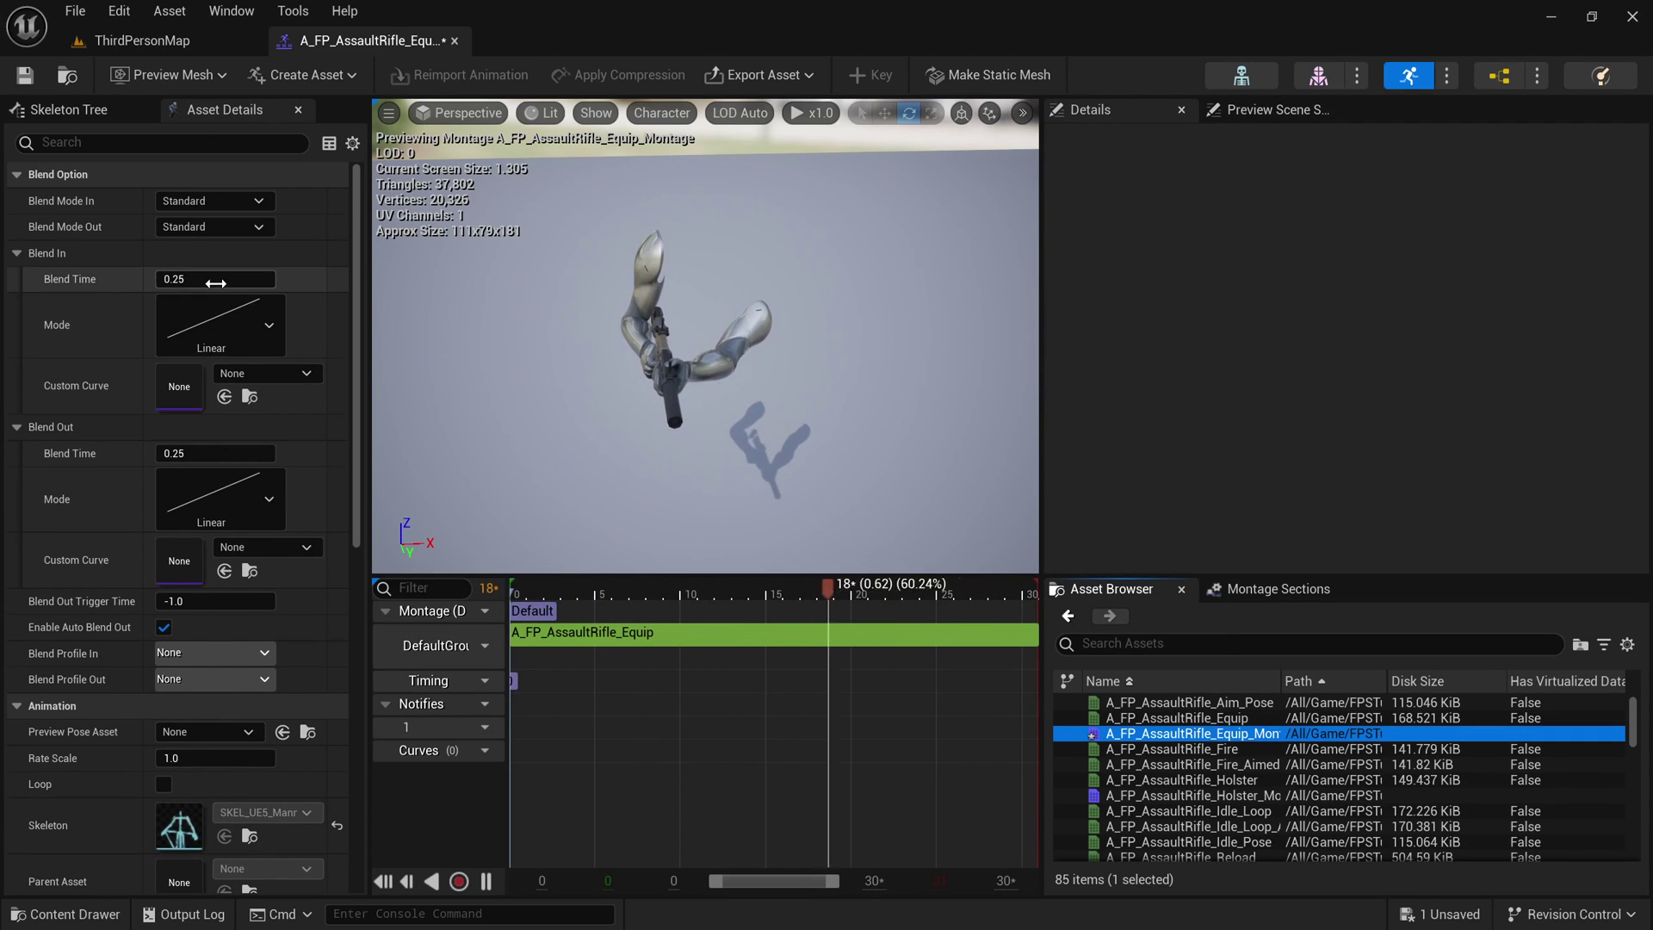
left_click(215, 279)
type("0")
key("Return")
type("0")
key("Return")
Step: Duplicate the Equip montage's slot track, assign the copy to DefaultGroup.Aiming, then save and close the montage
left_click(482, 647)
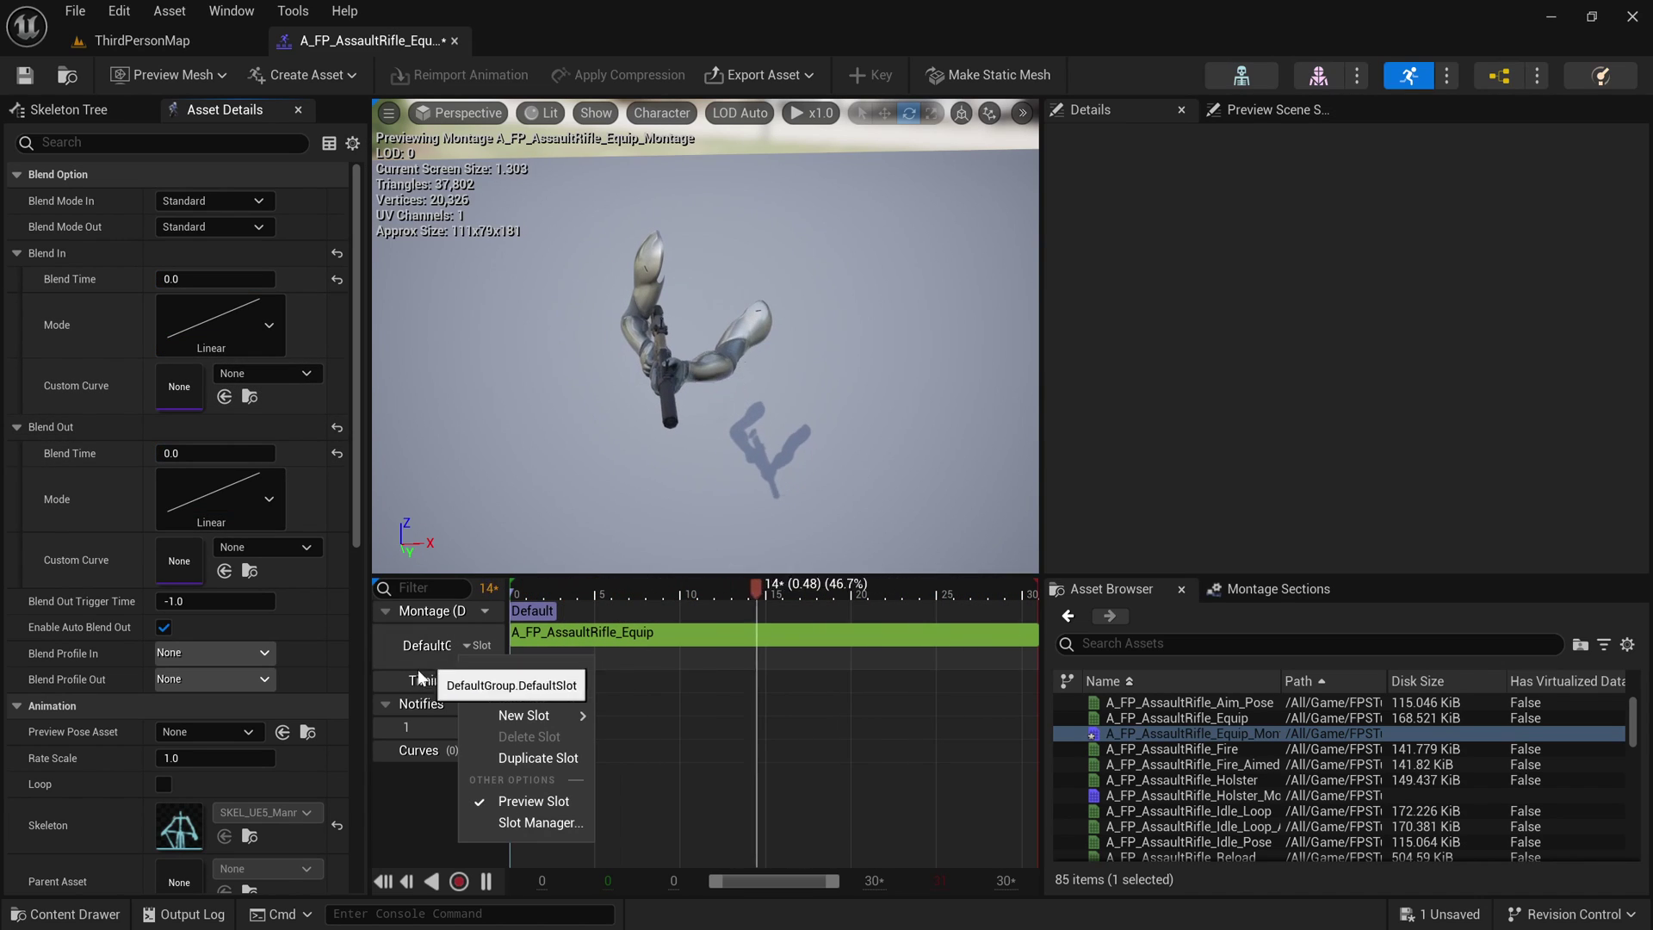
left_click(501, 762)
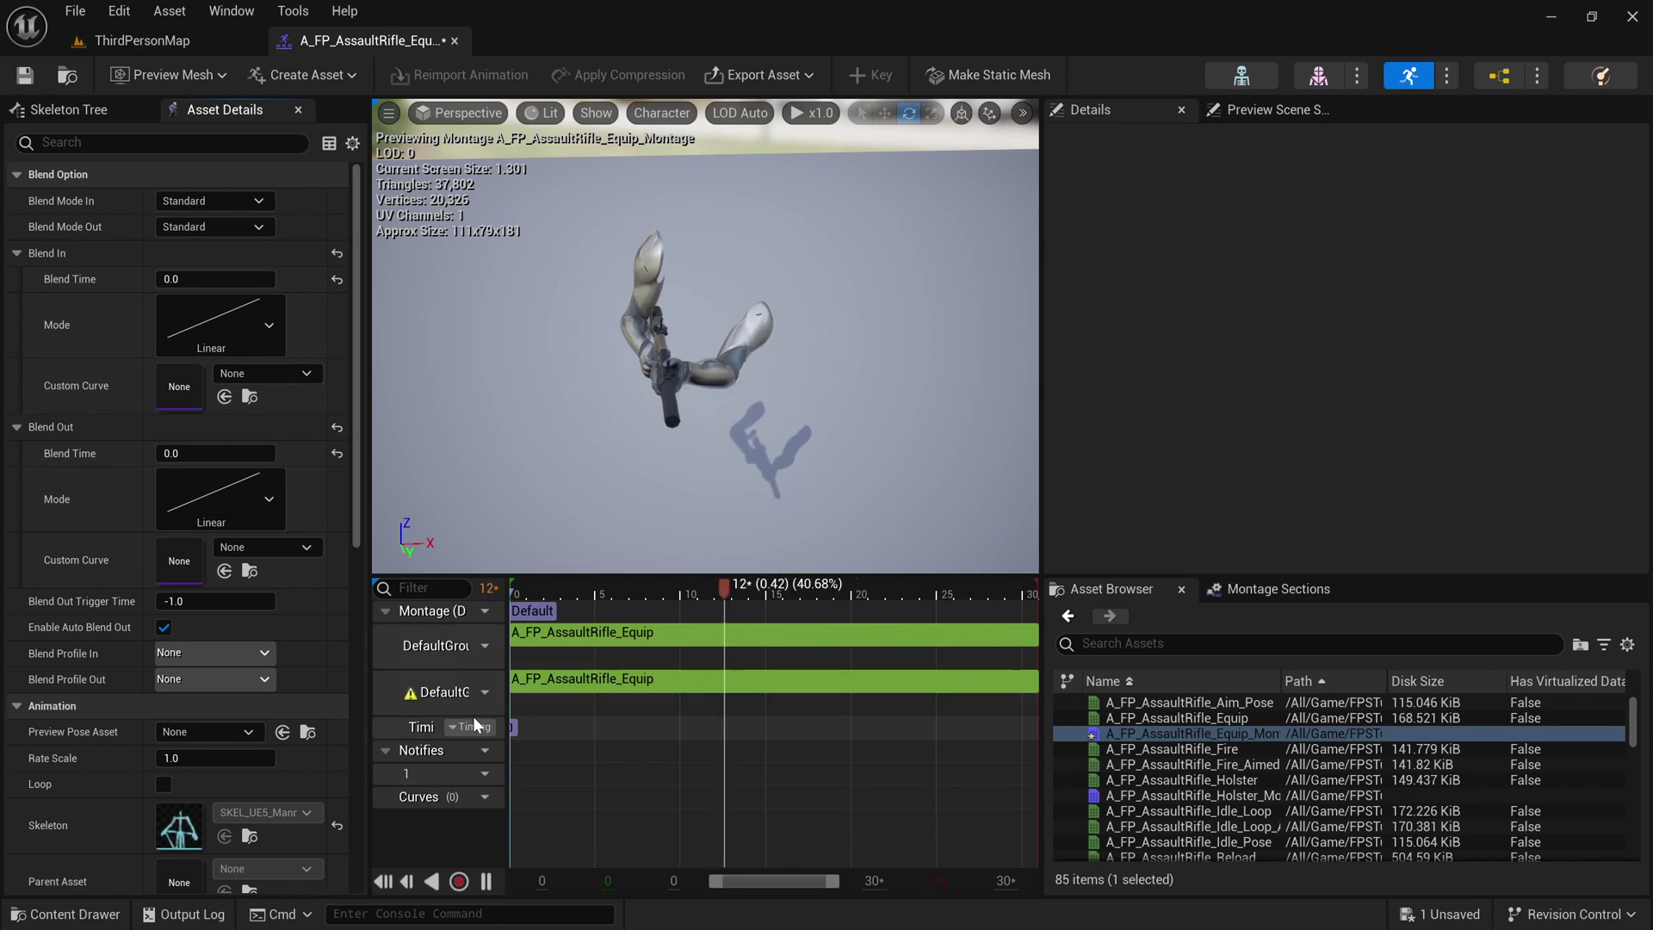
left_click(476, 692)
mouse_move(559, 740)
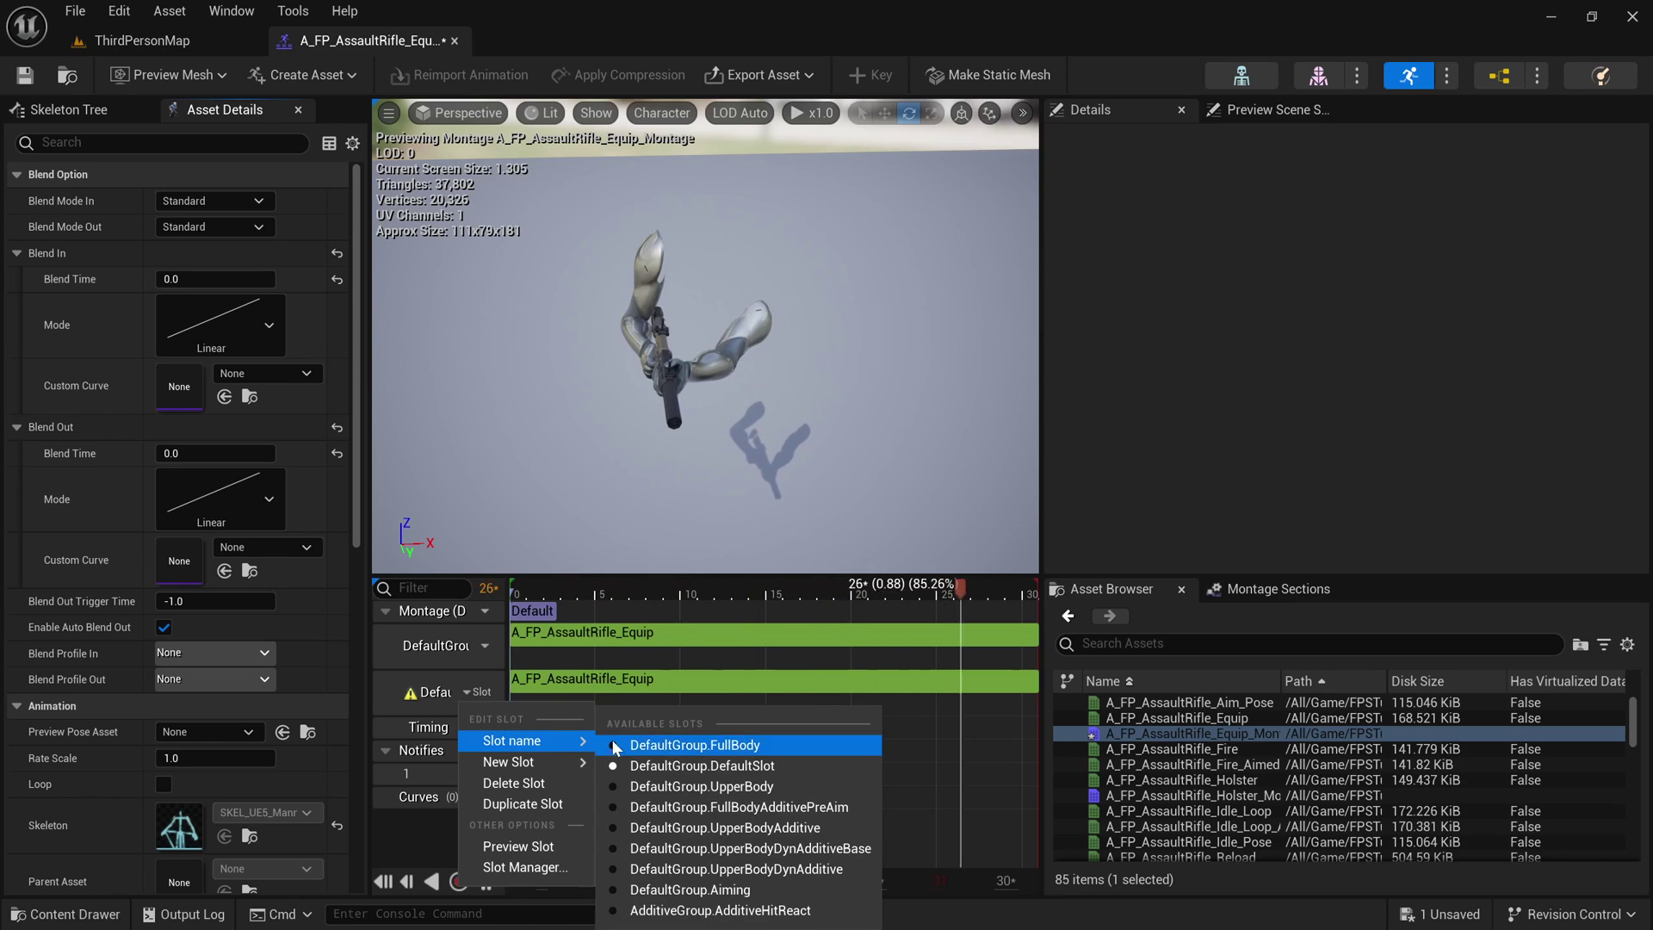
left_click(719, 889)
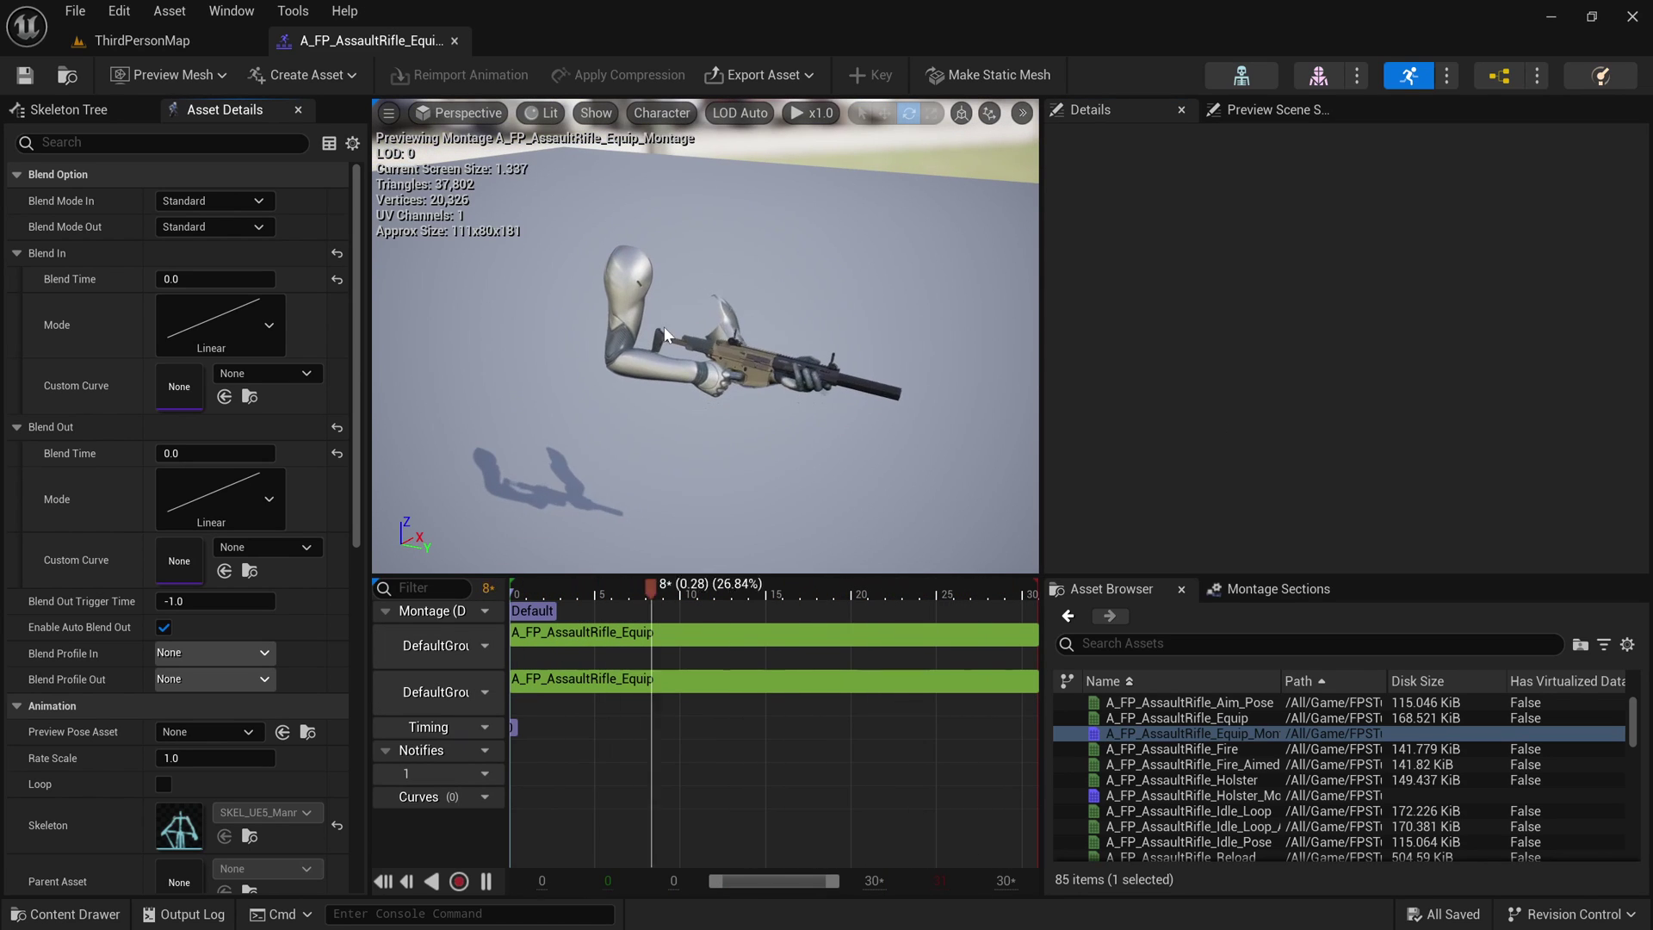
left_click(454, 41)
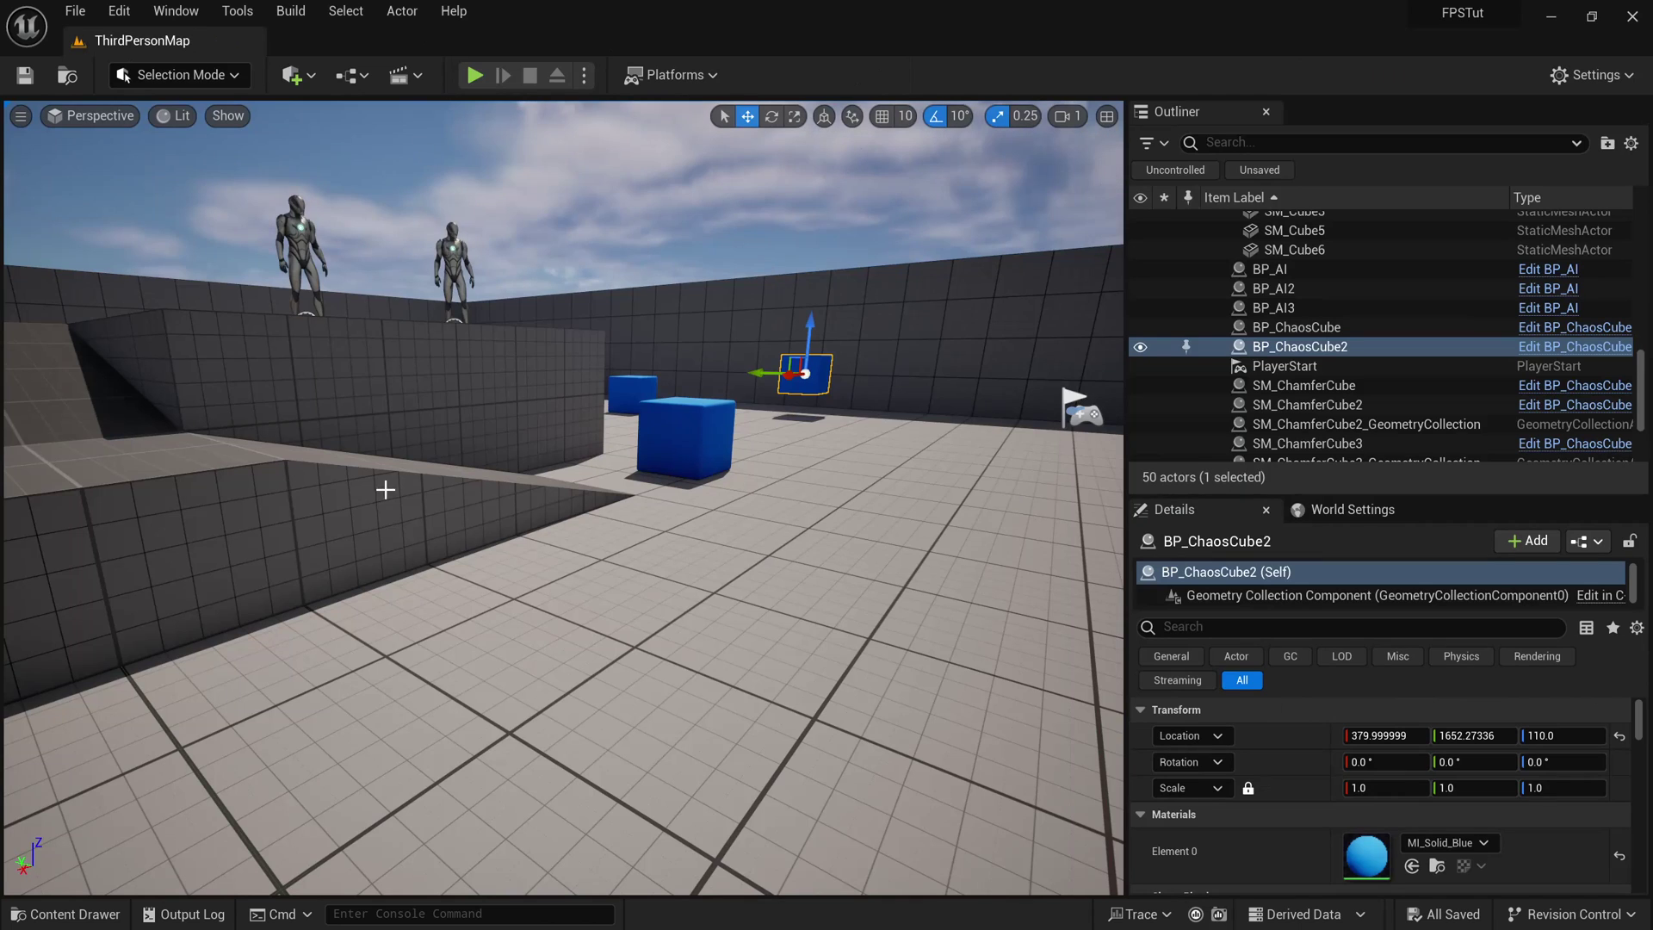
Step: Rename A_FP_AssaultRifle_Holster_Montage to AM_FP_AssaultRifle_Holster in the Animations folder
left_click(65, 914)
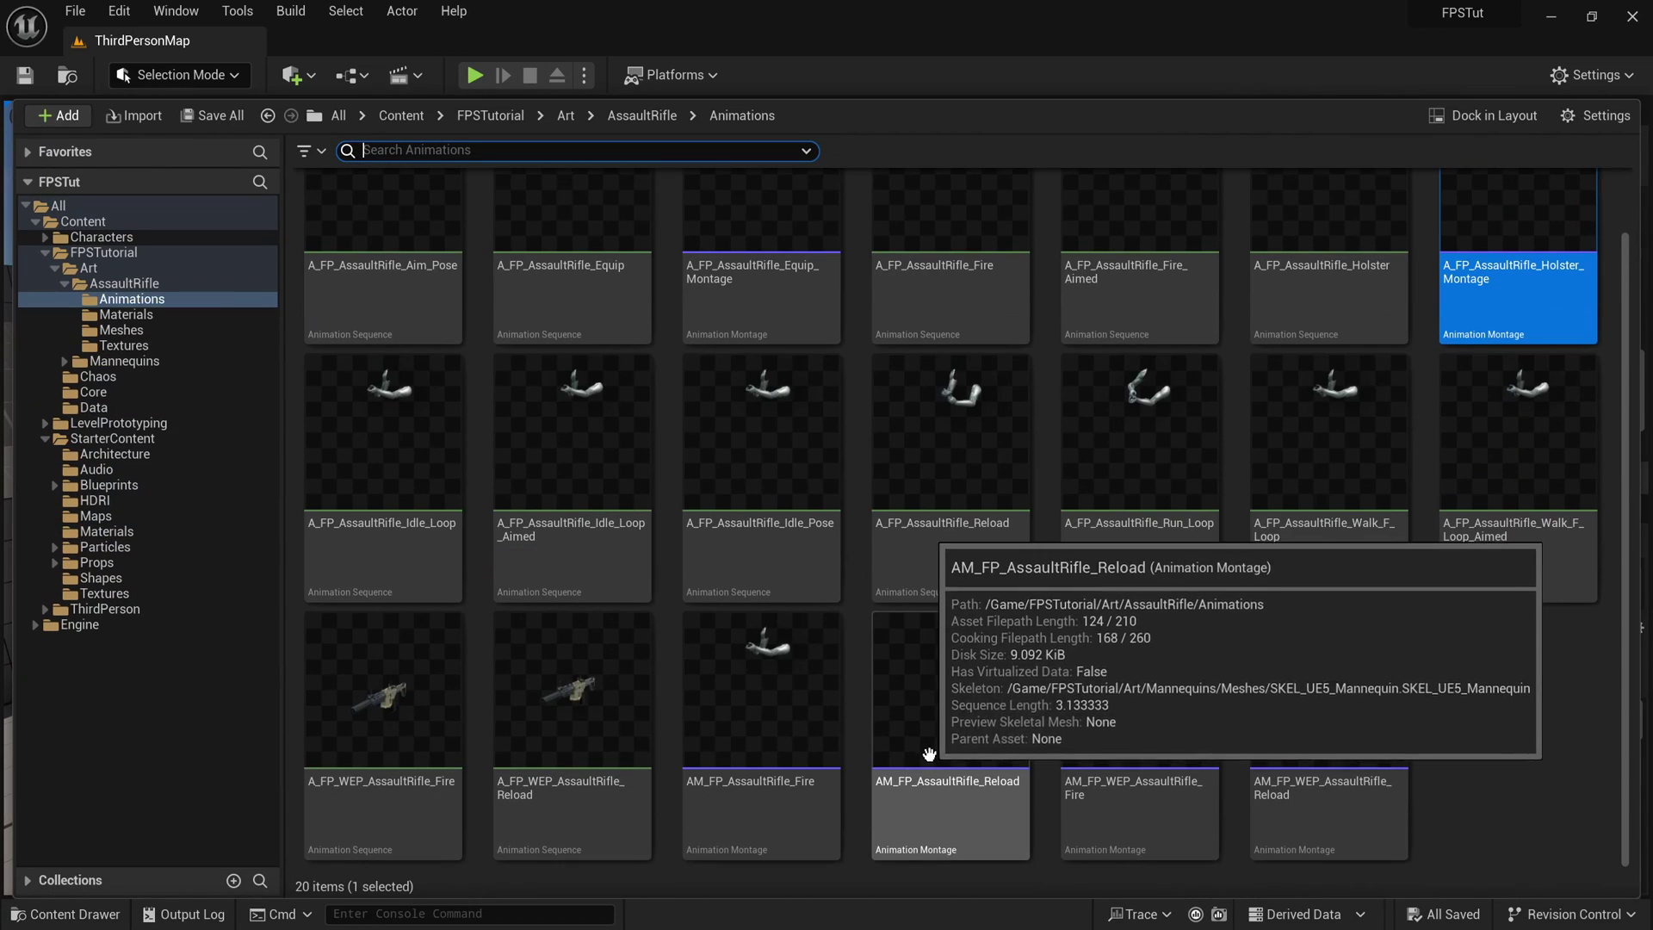
left_click(761, 731, "ctrl")
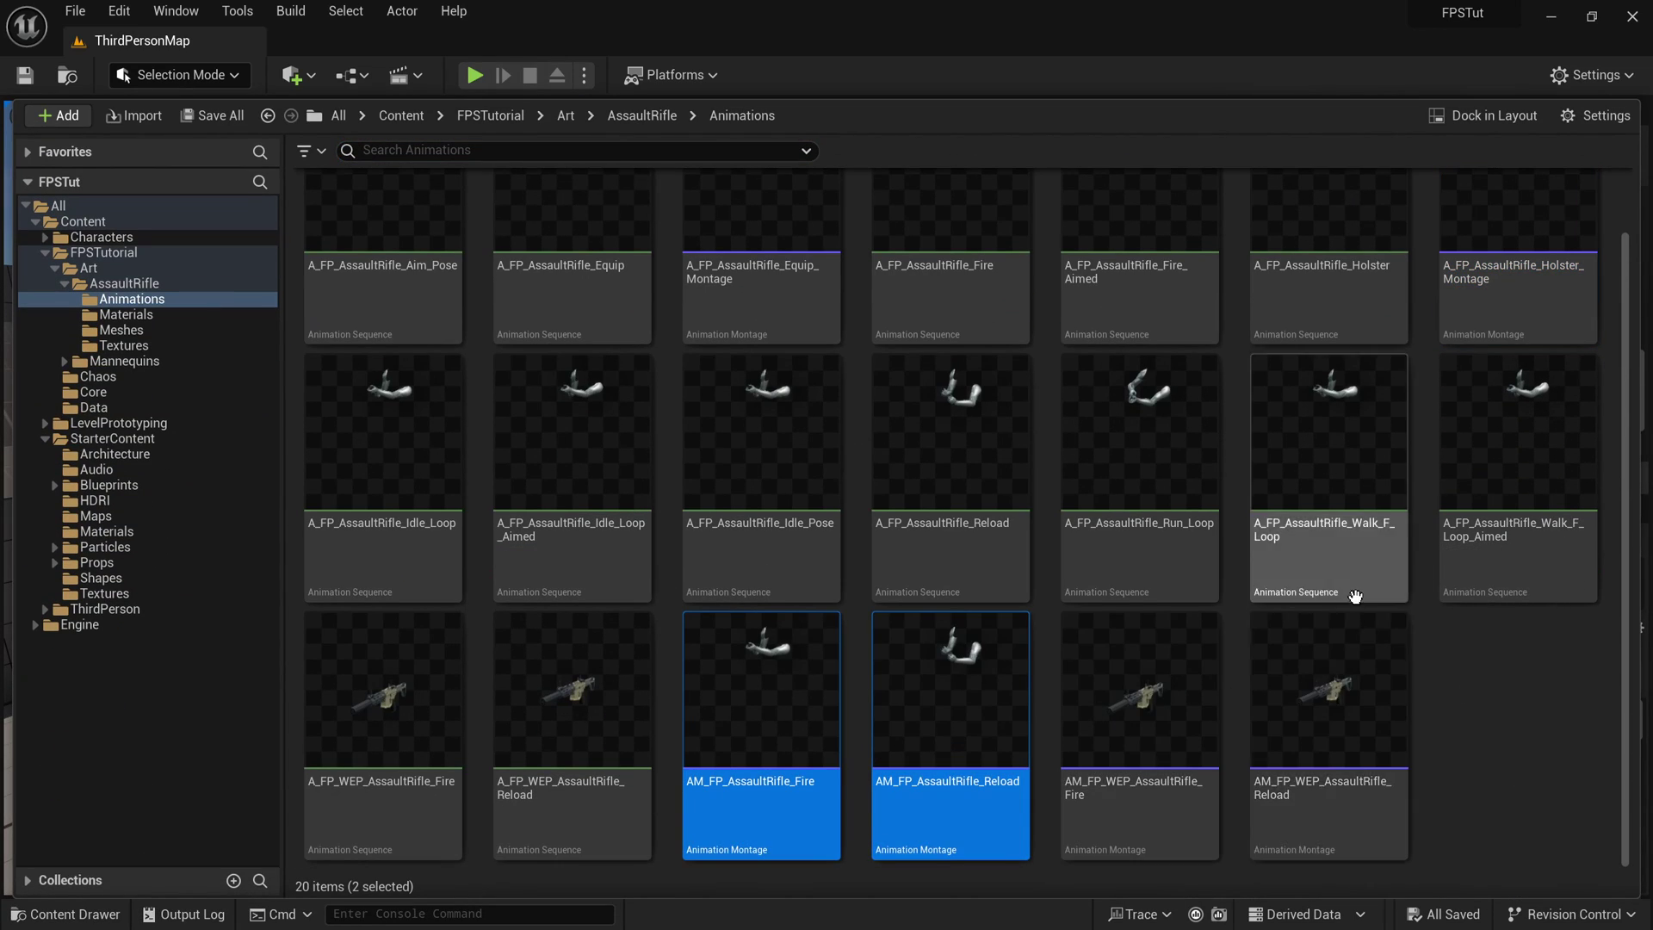
scroll(1546, 434, "up", 1)
left_click(1519, 246)
key("F2")
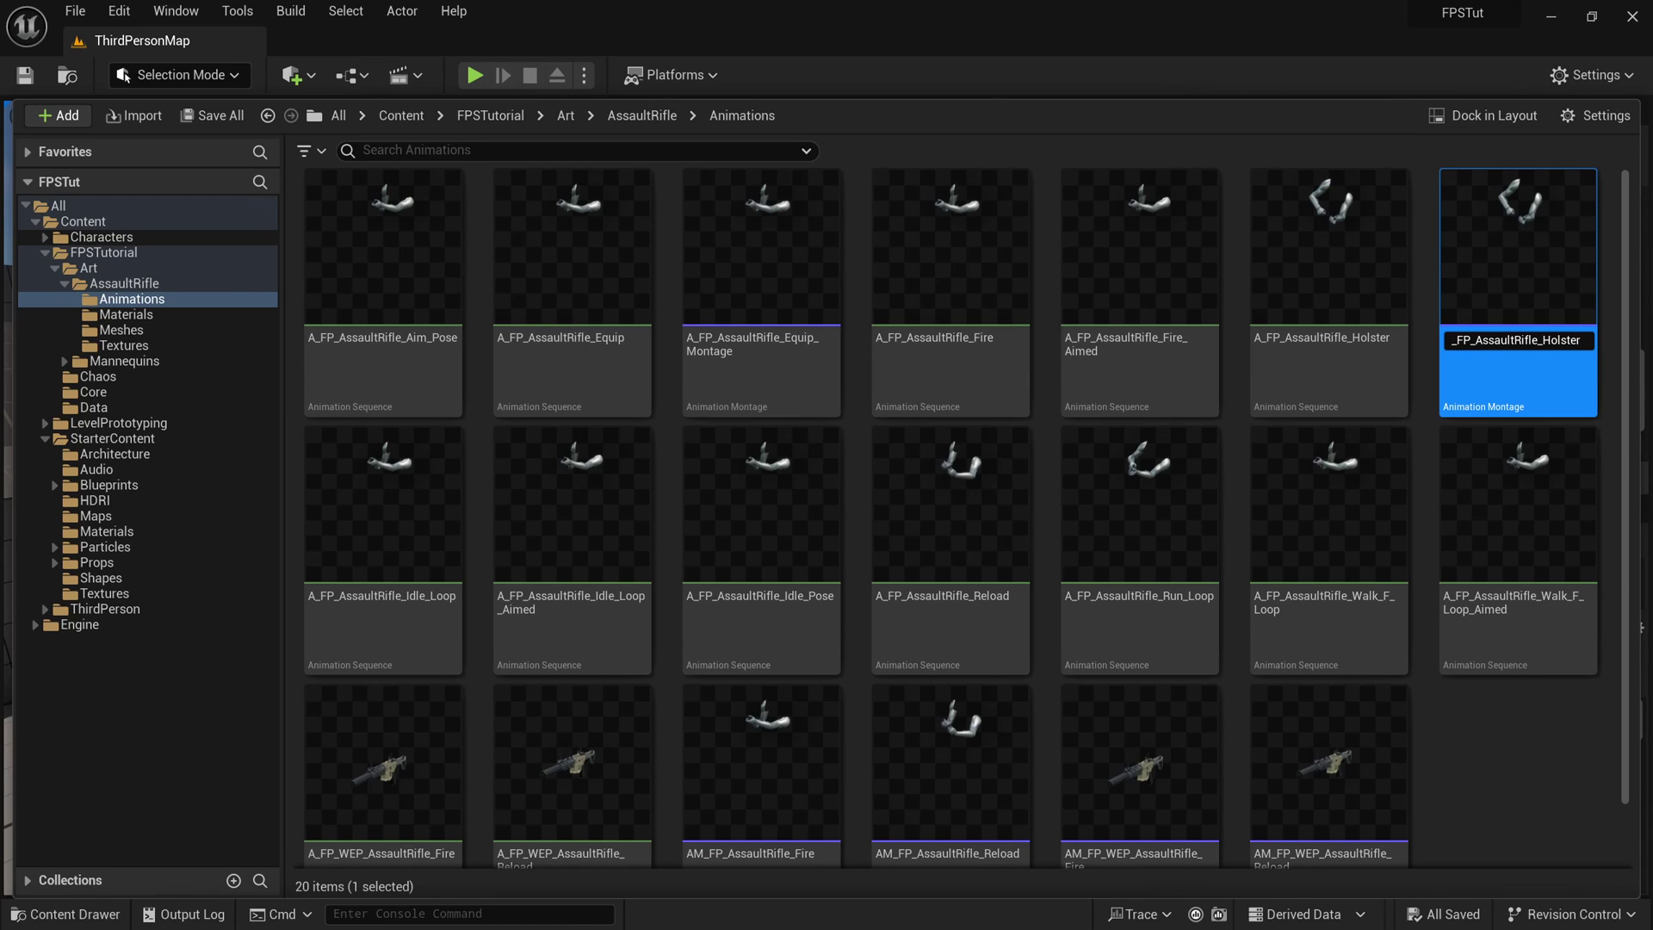
key("Return")
Step: Rename A_FP_AssaultRifle_Equip_Montage to AM_FP_AssaultRifle_Equip and select both renamed montages
left_click(793, 303)
key("F2")
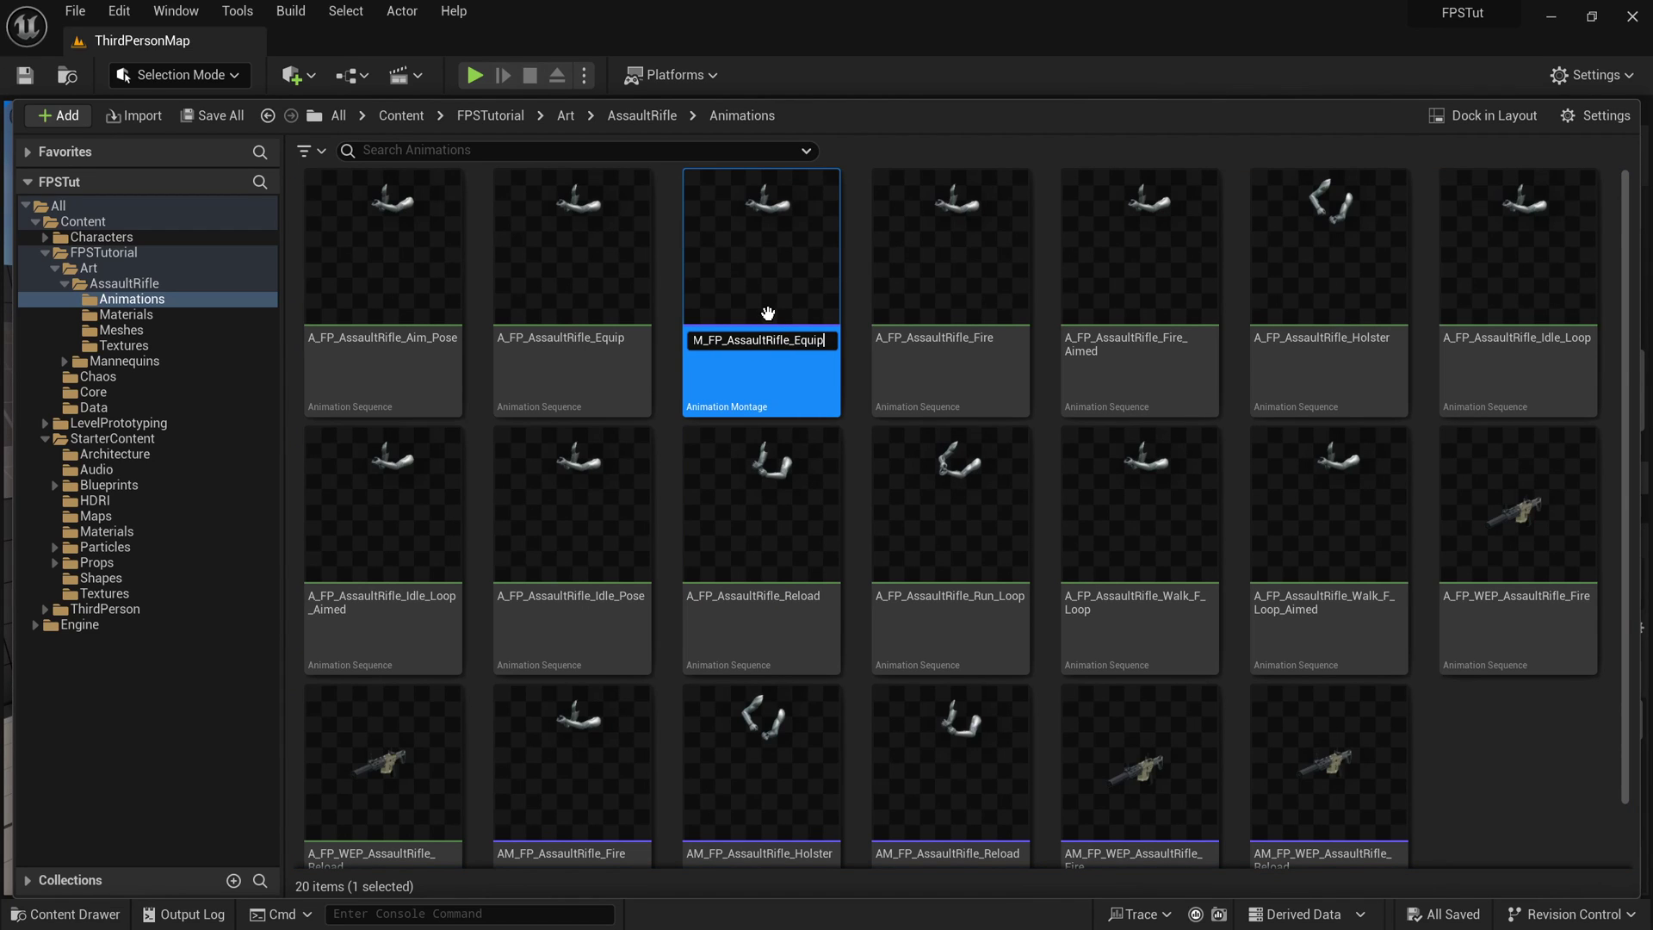
key("Return")
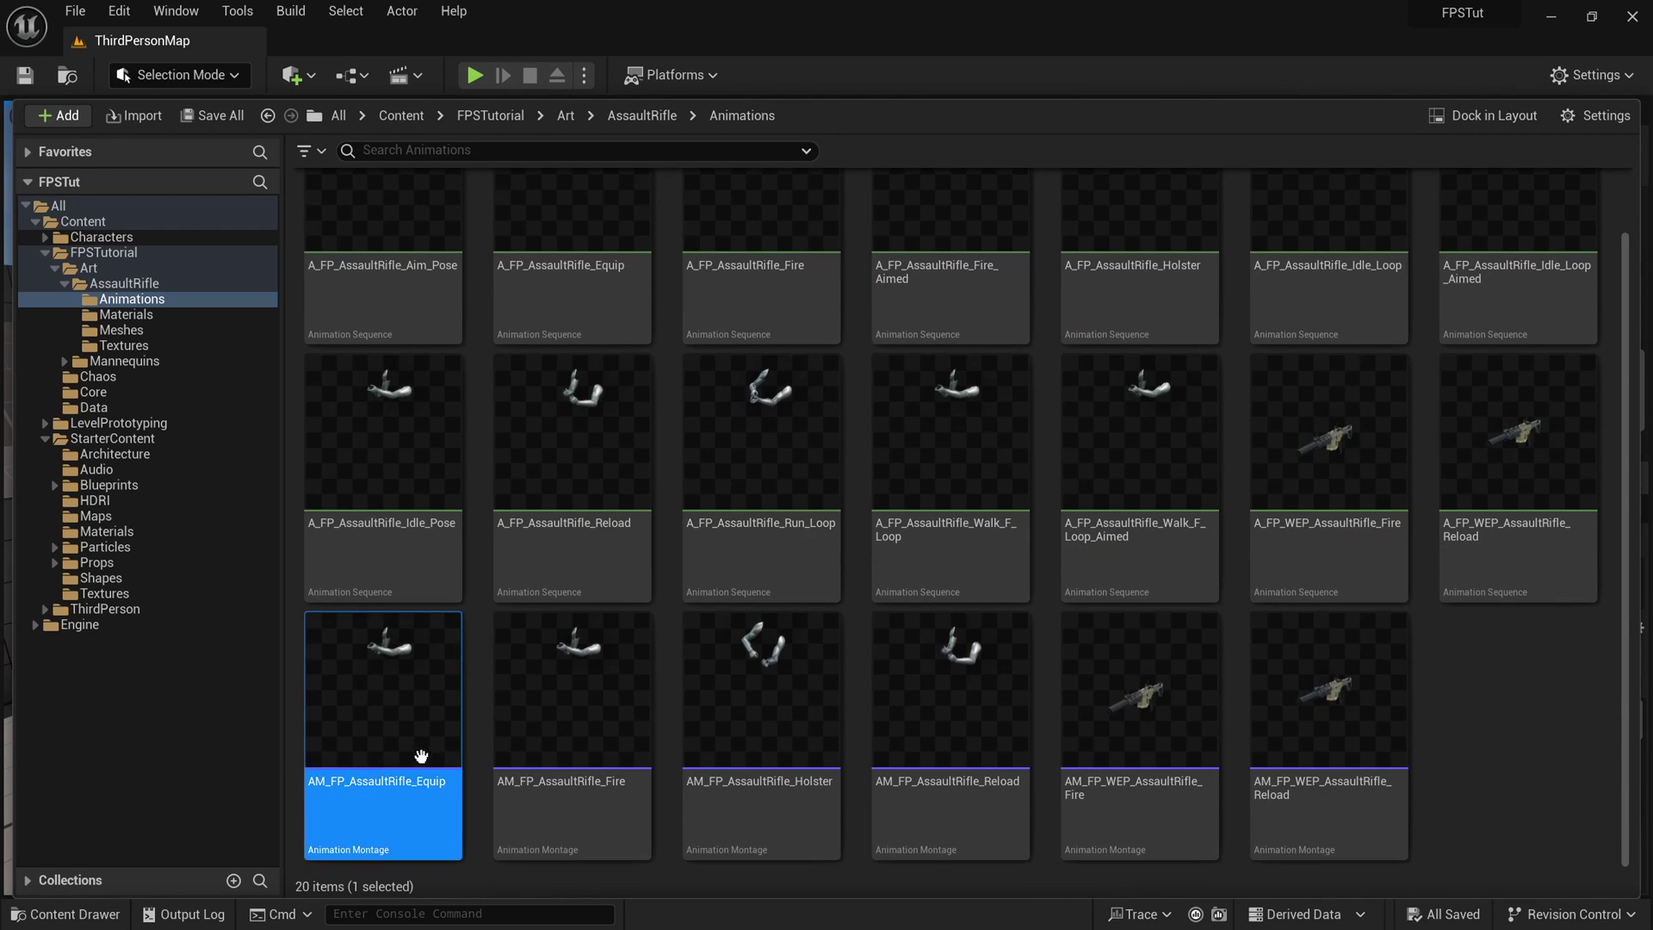
left_click(773, 777, "ctrl")
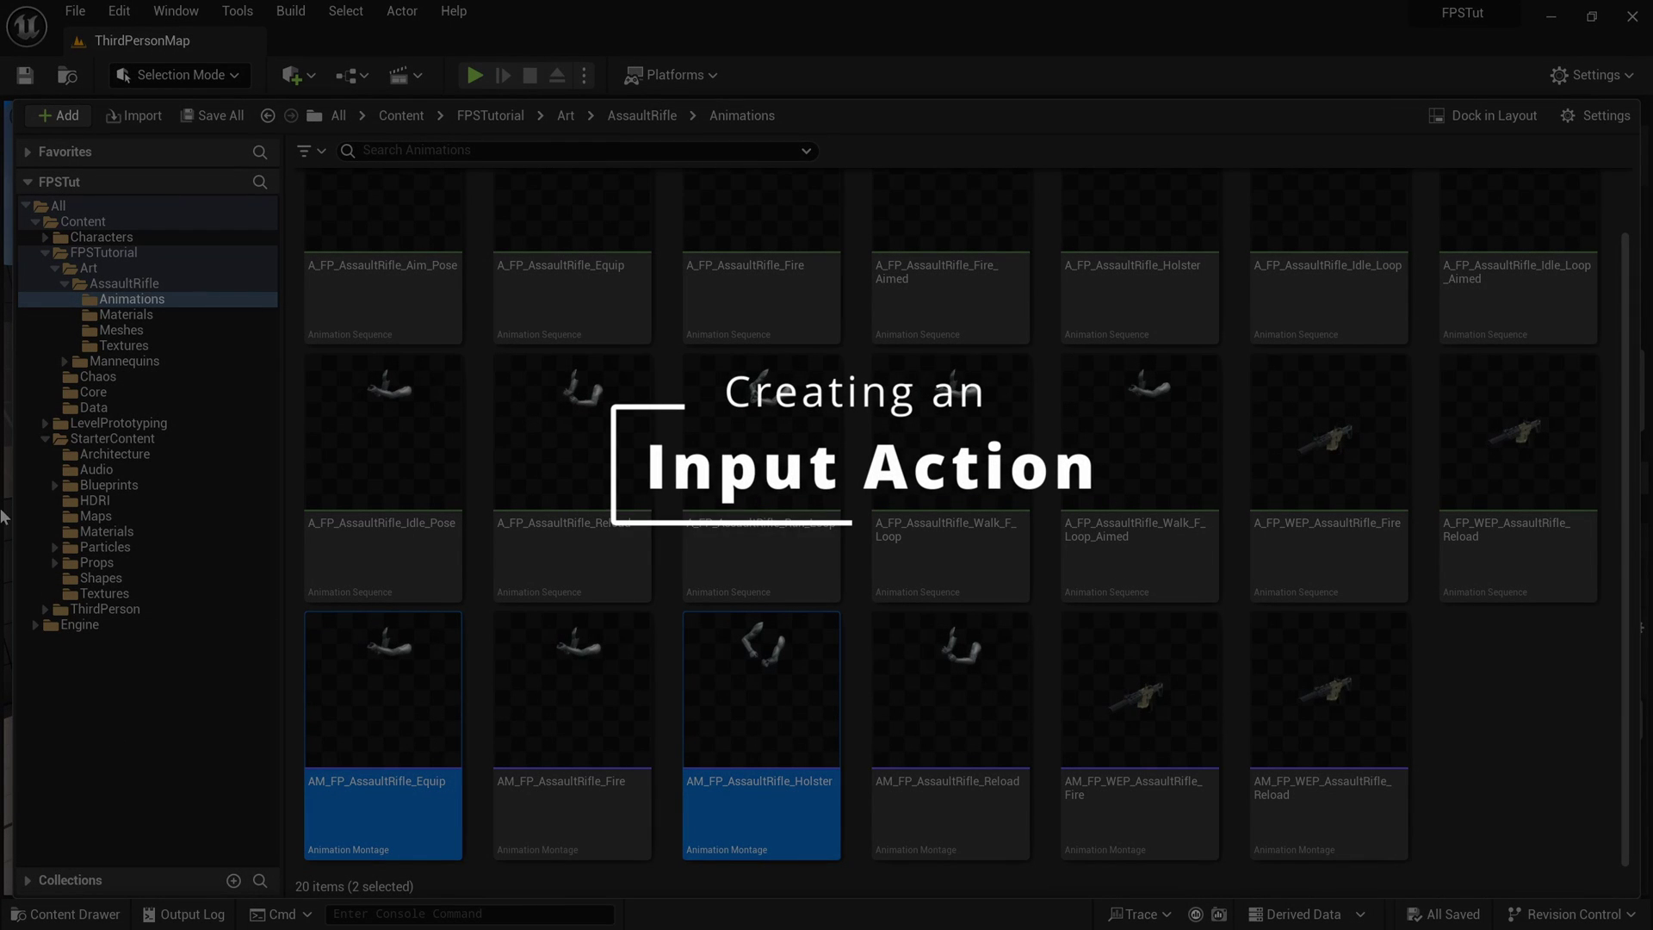
Step: Create an Input Action asset named IA_Holster in the FPSTutorial Data folder
left_click(91, 409)
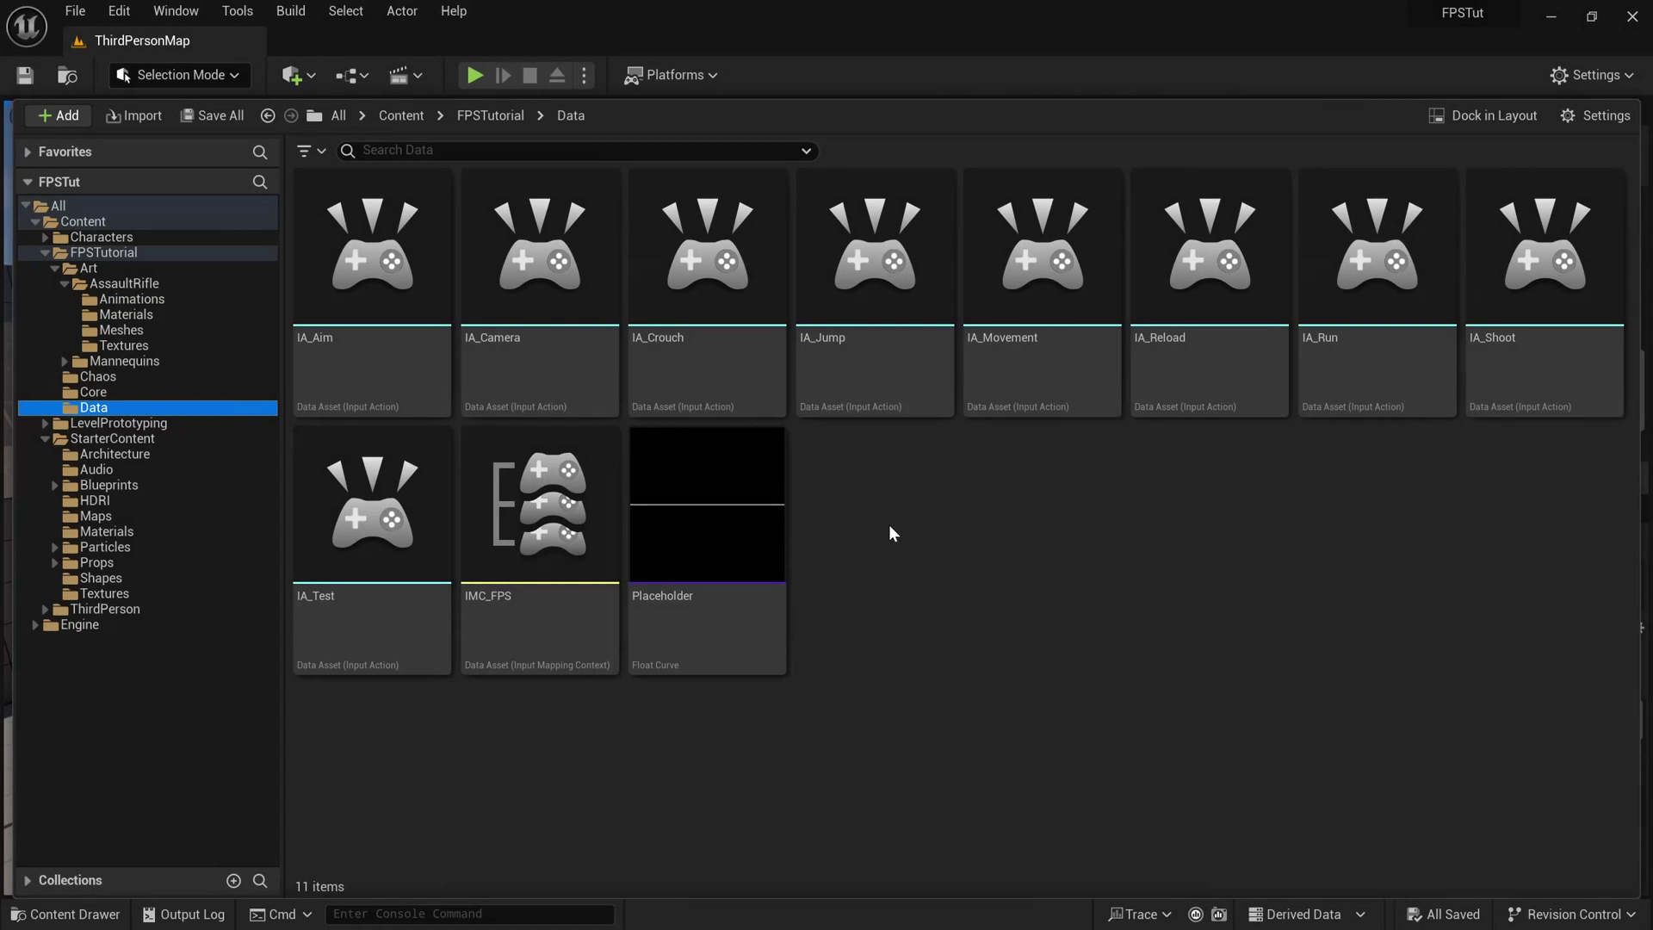
right_click(892, 522)
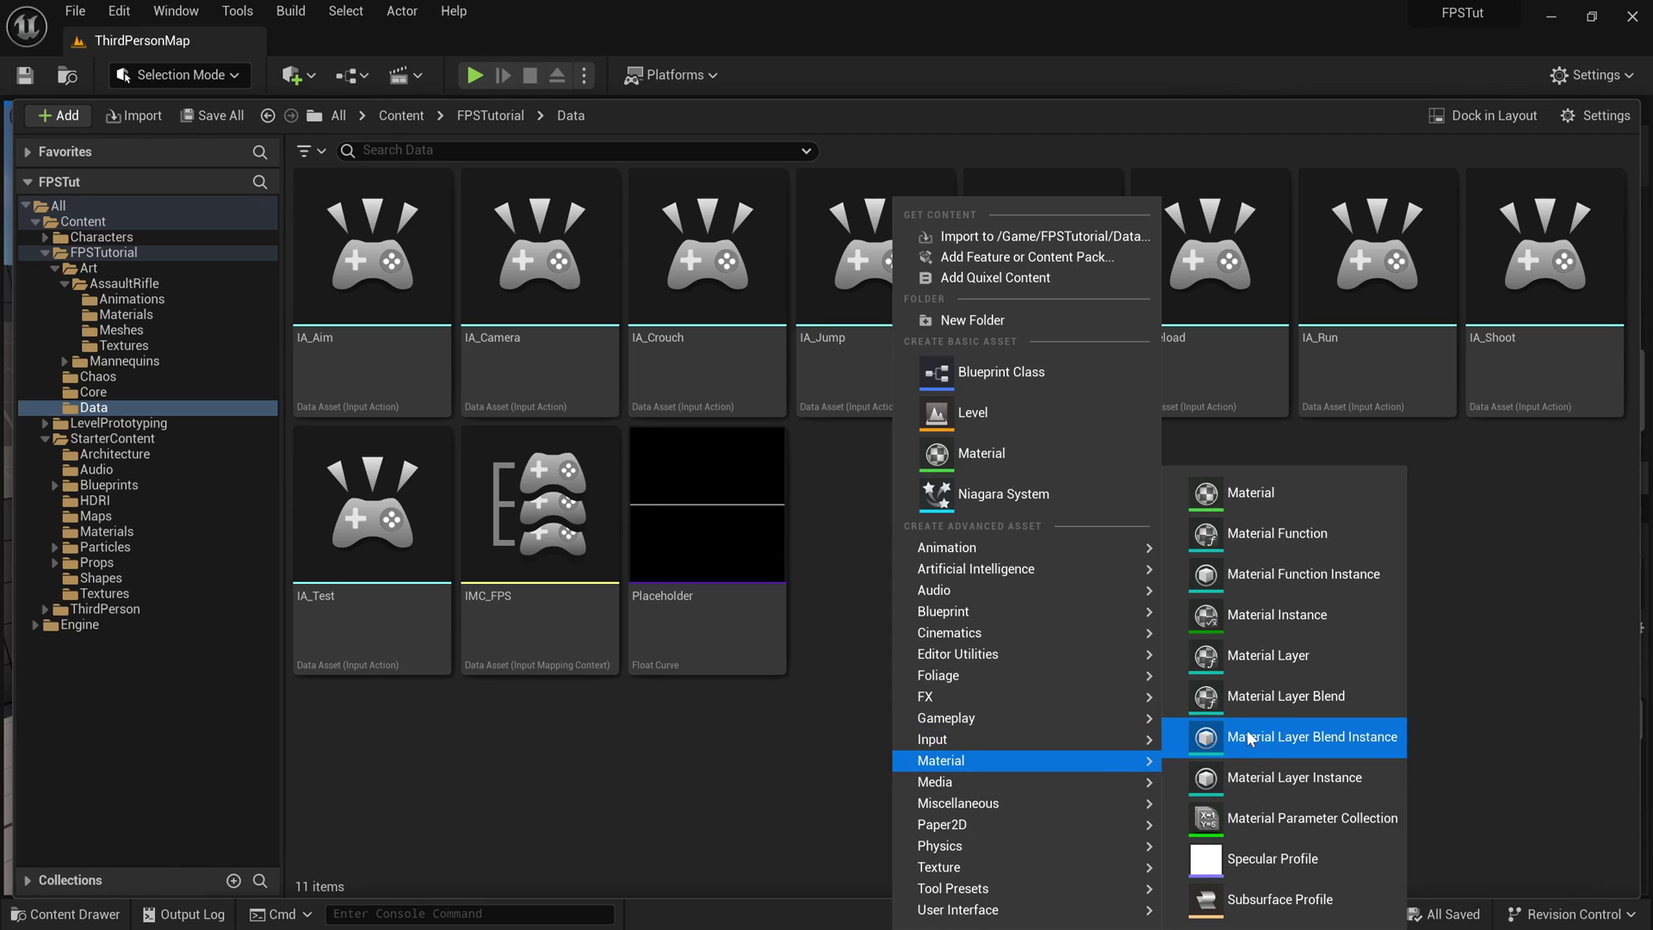
mouse_move(1076, 738)
left_click(1304, 819)
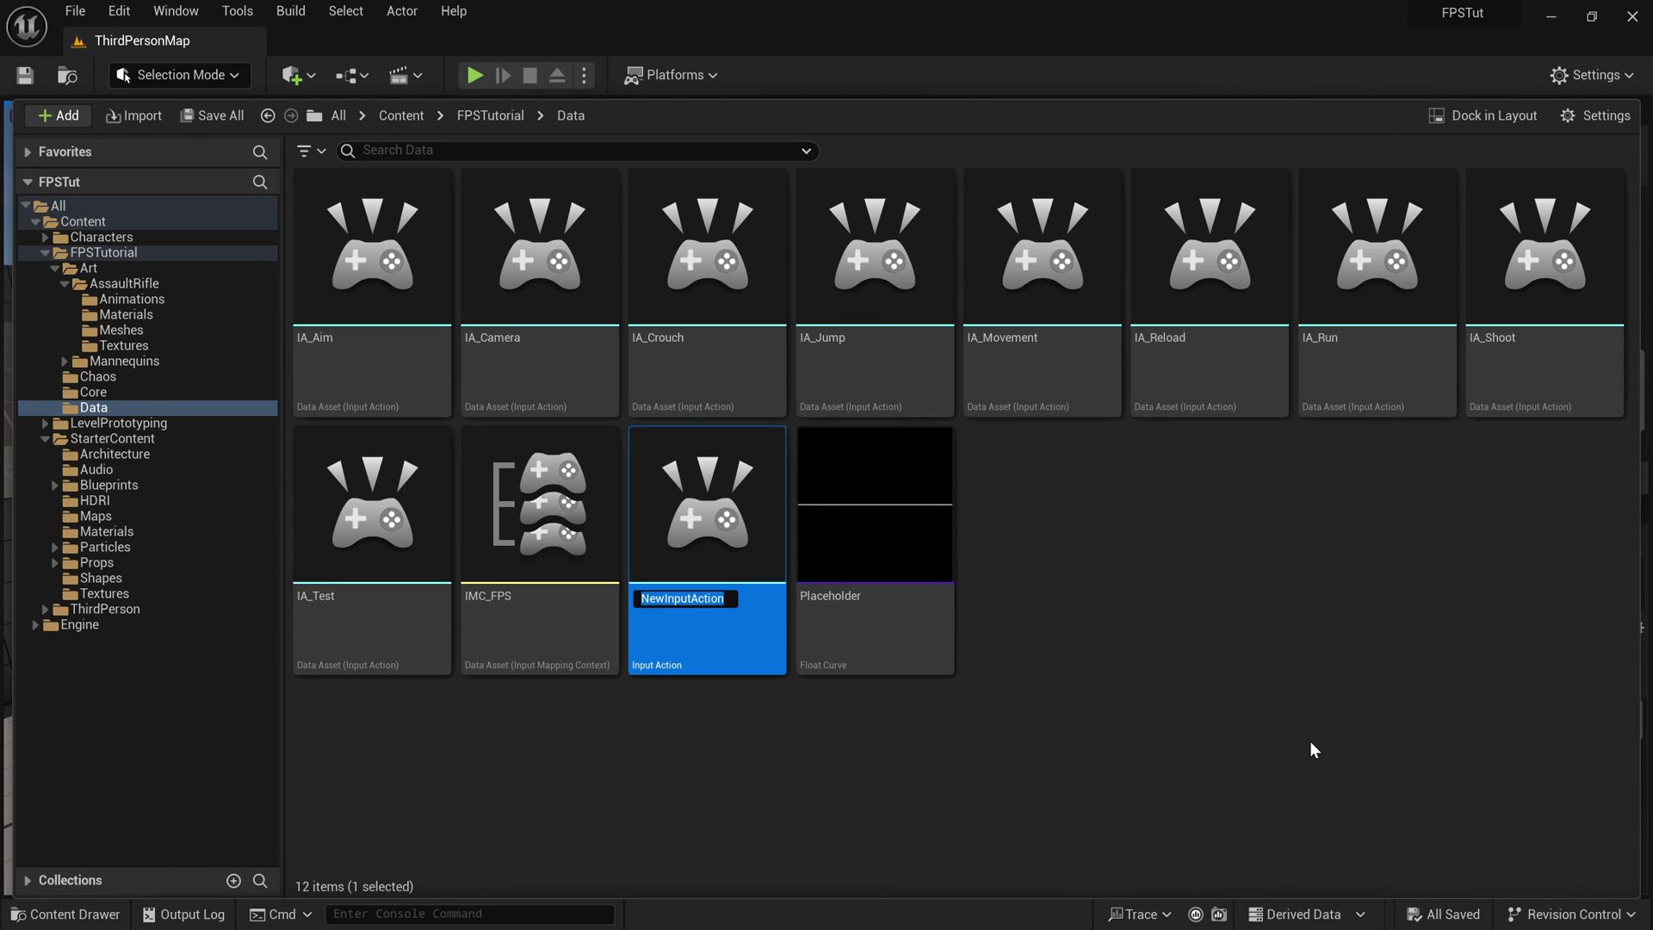
type("IA_Holster")
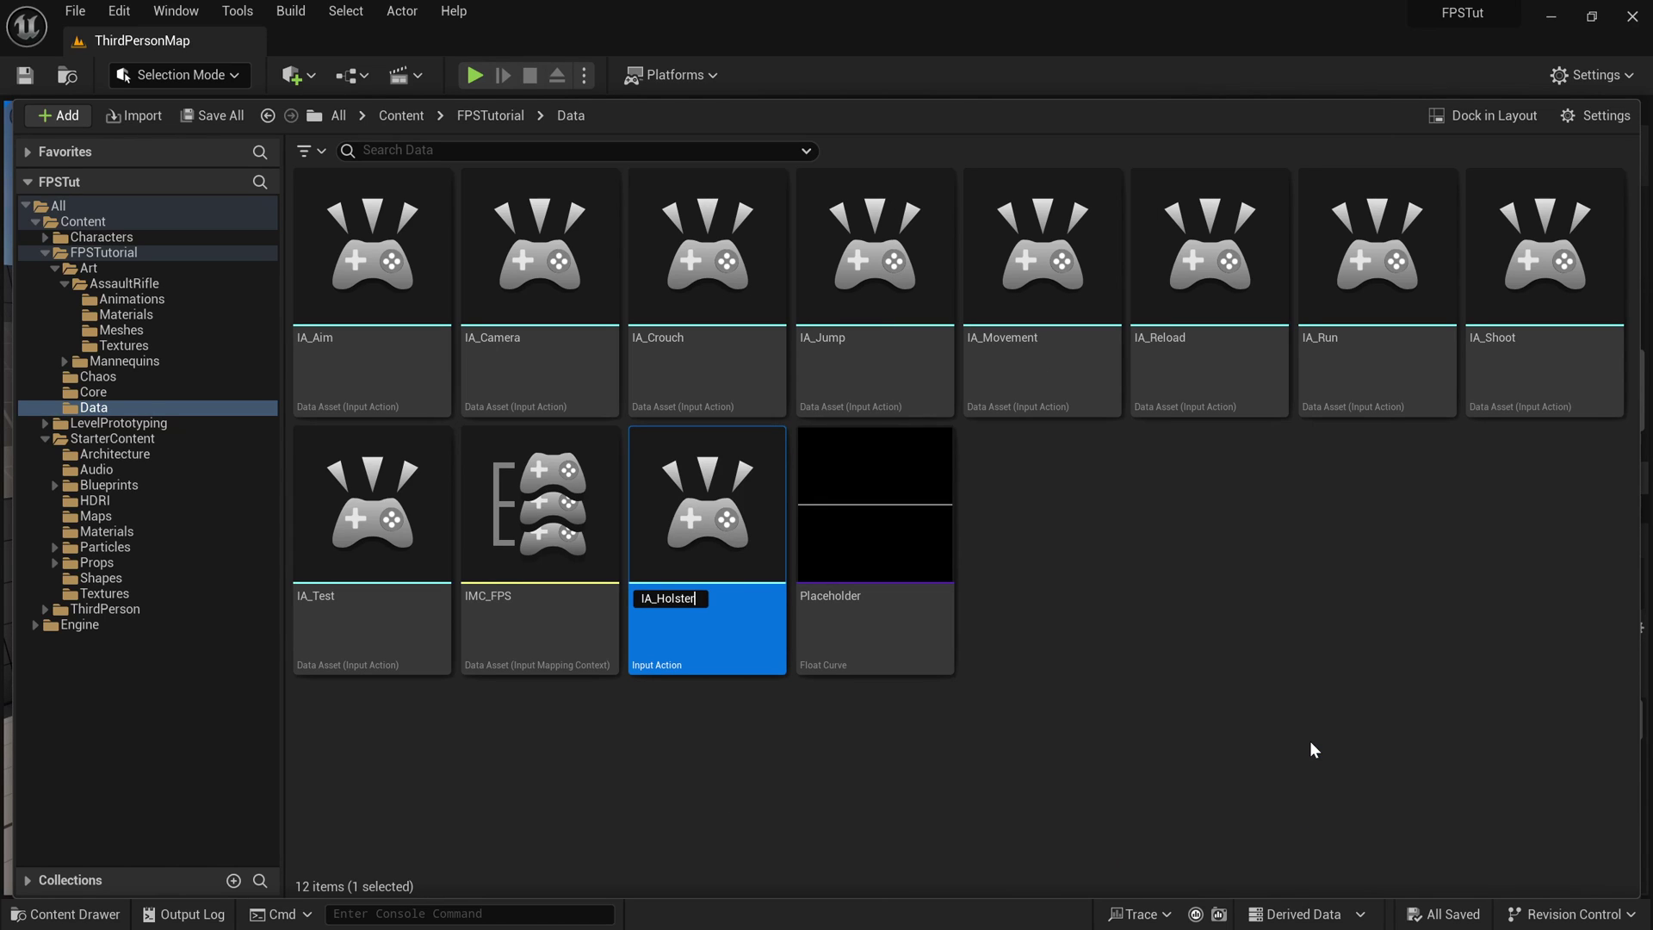
key("Return")
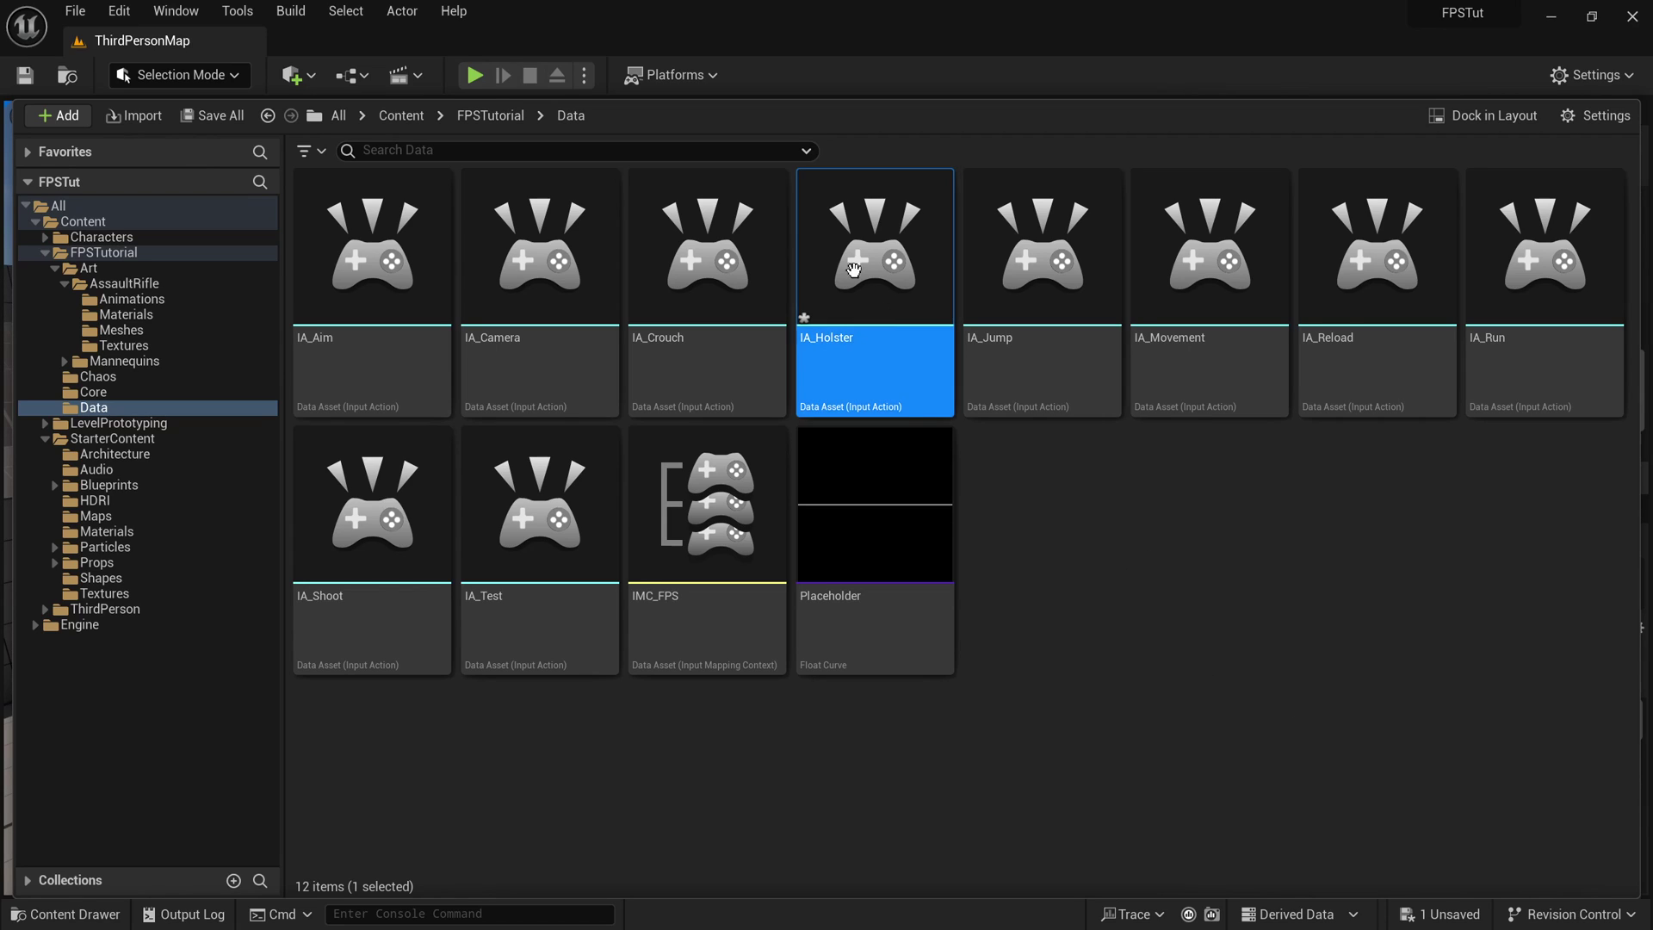
Step: Open the IMC_FPS mapping context and add a new mapping for the IA_Holster action
mouse_move(875, 251)
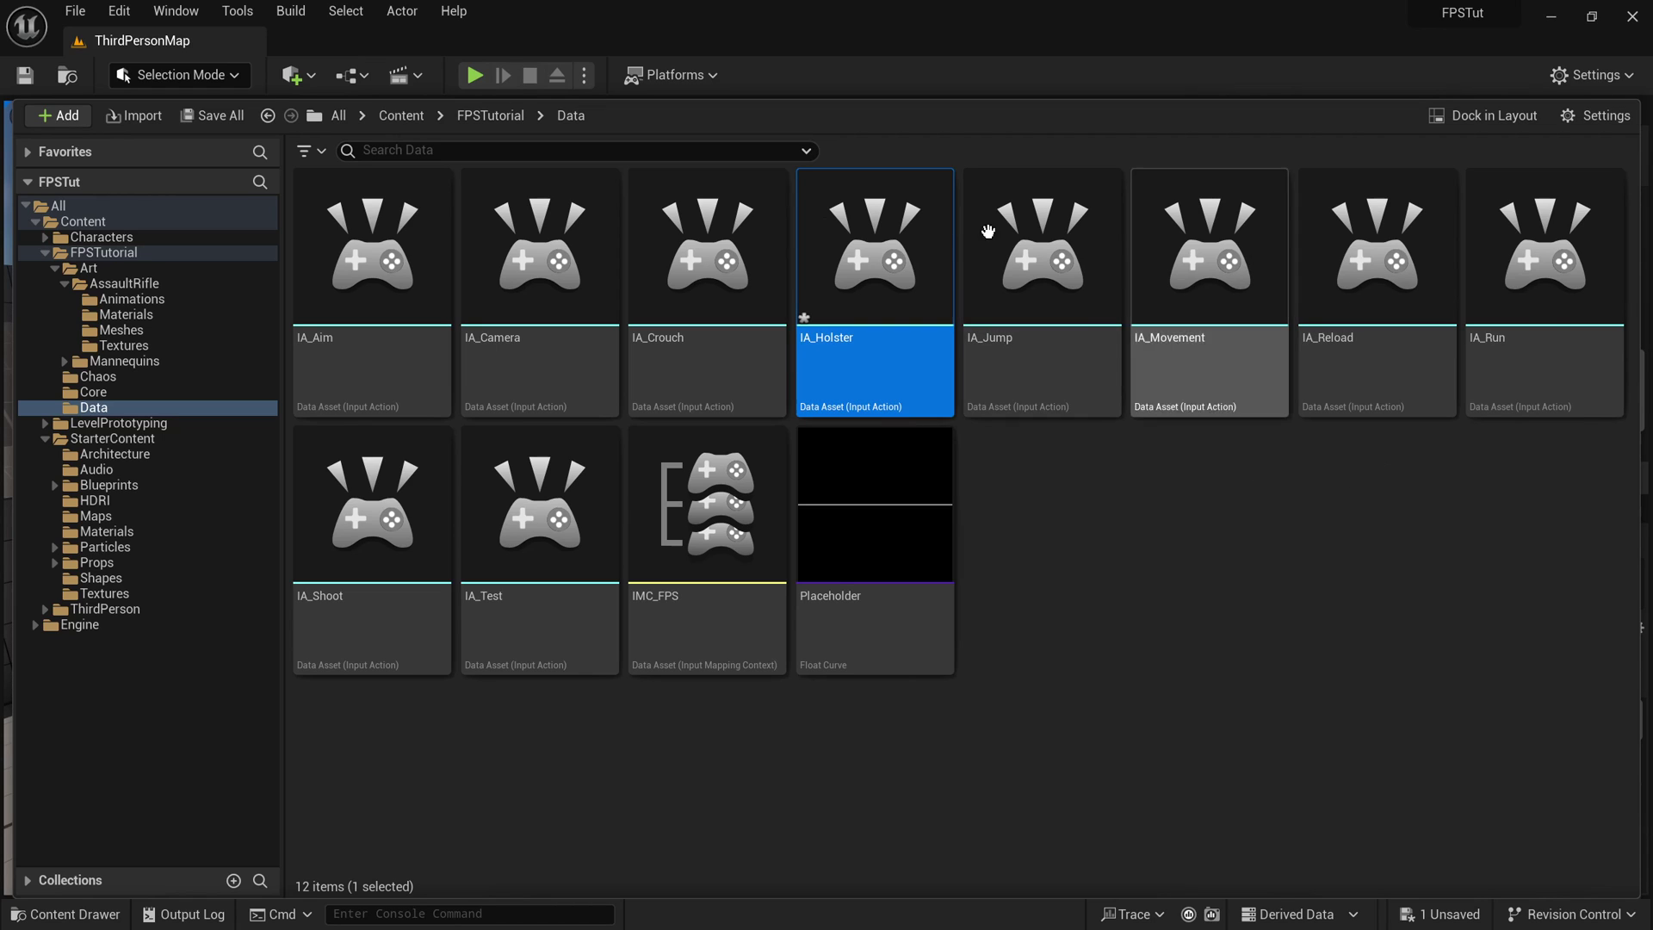
mouse_move(693, 537)
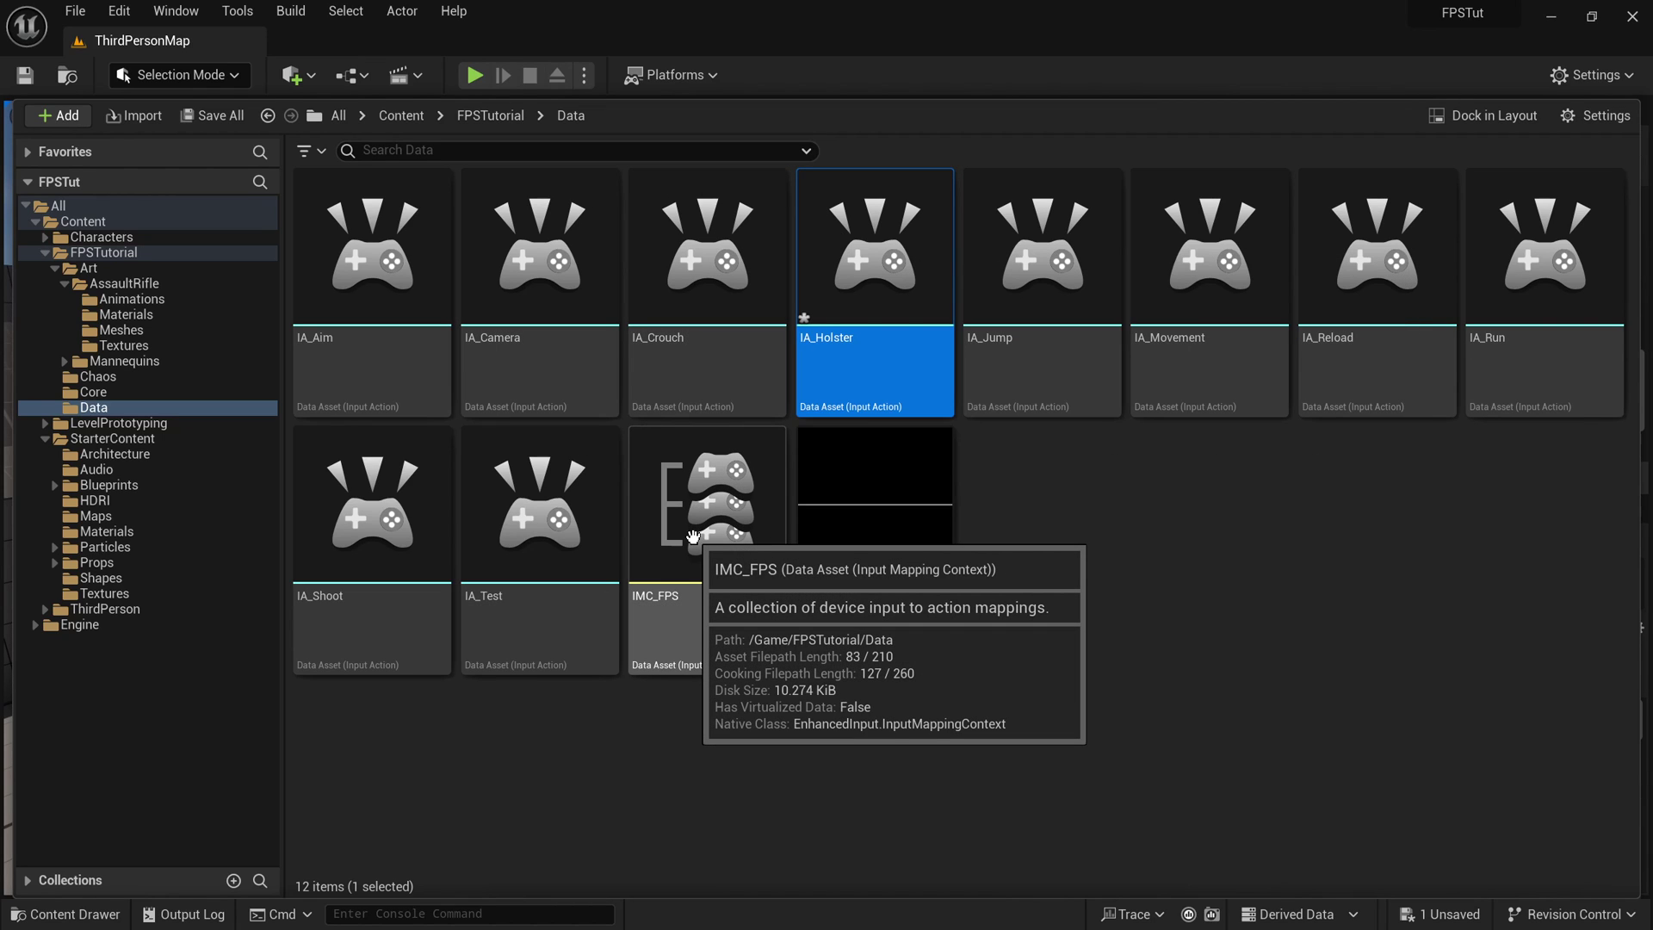
double_click(693, 537)
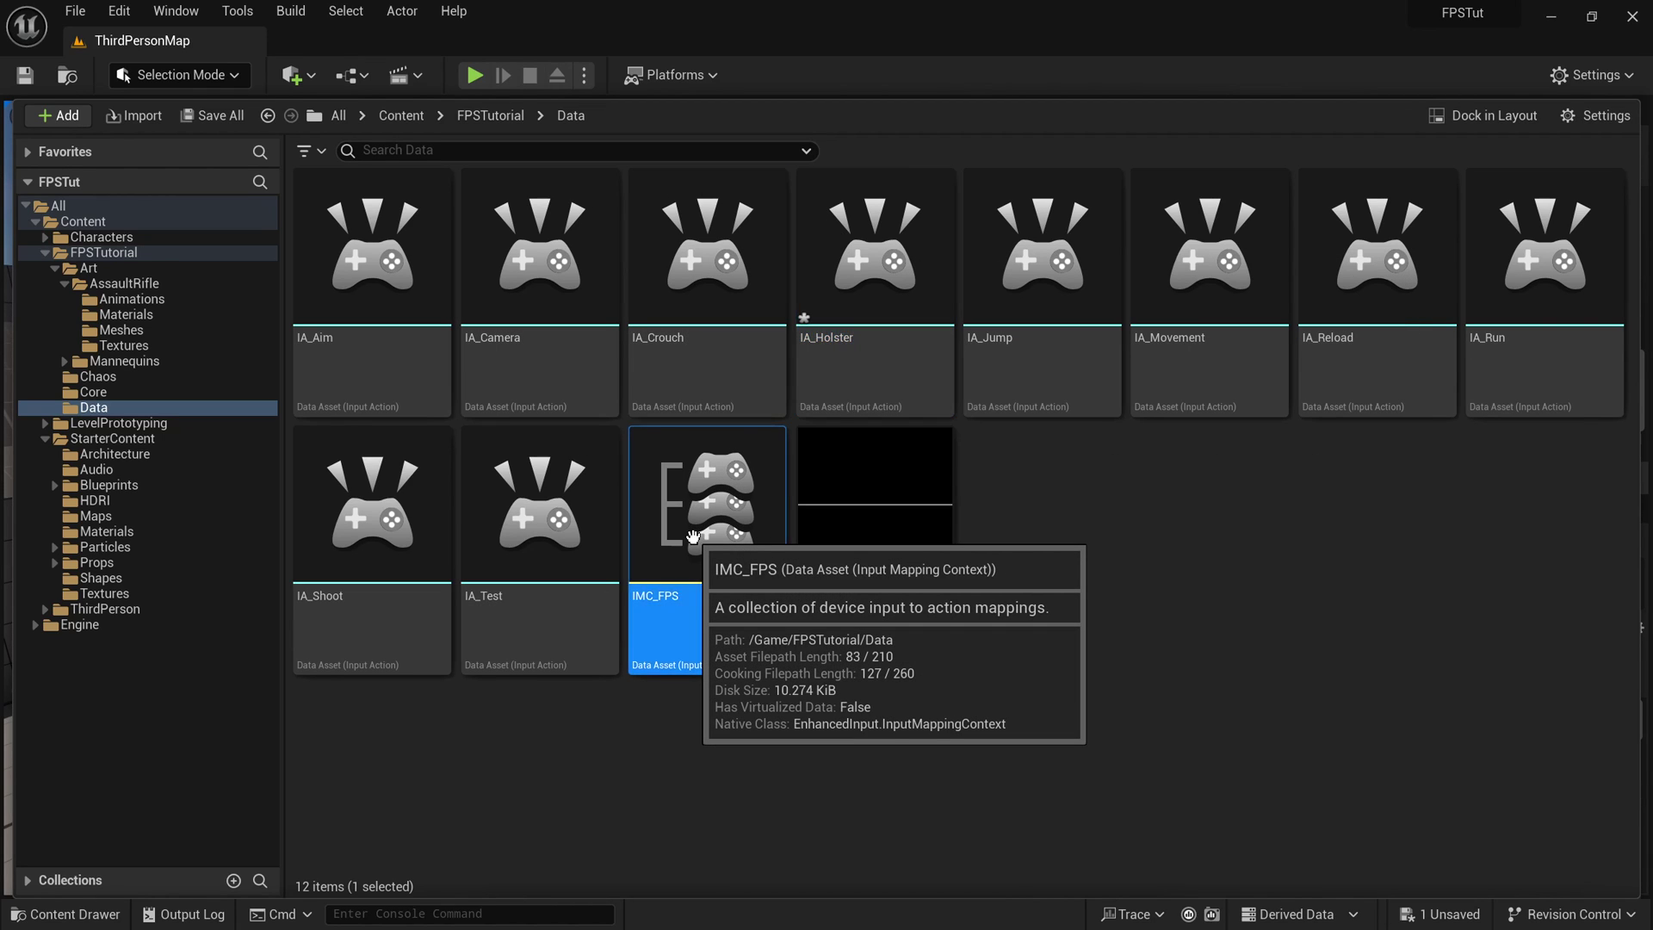
left_click(31, 355)
left_click(30, 383)
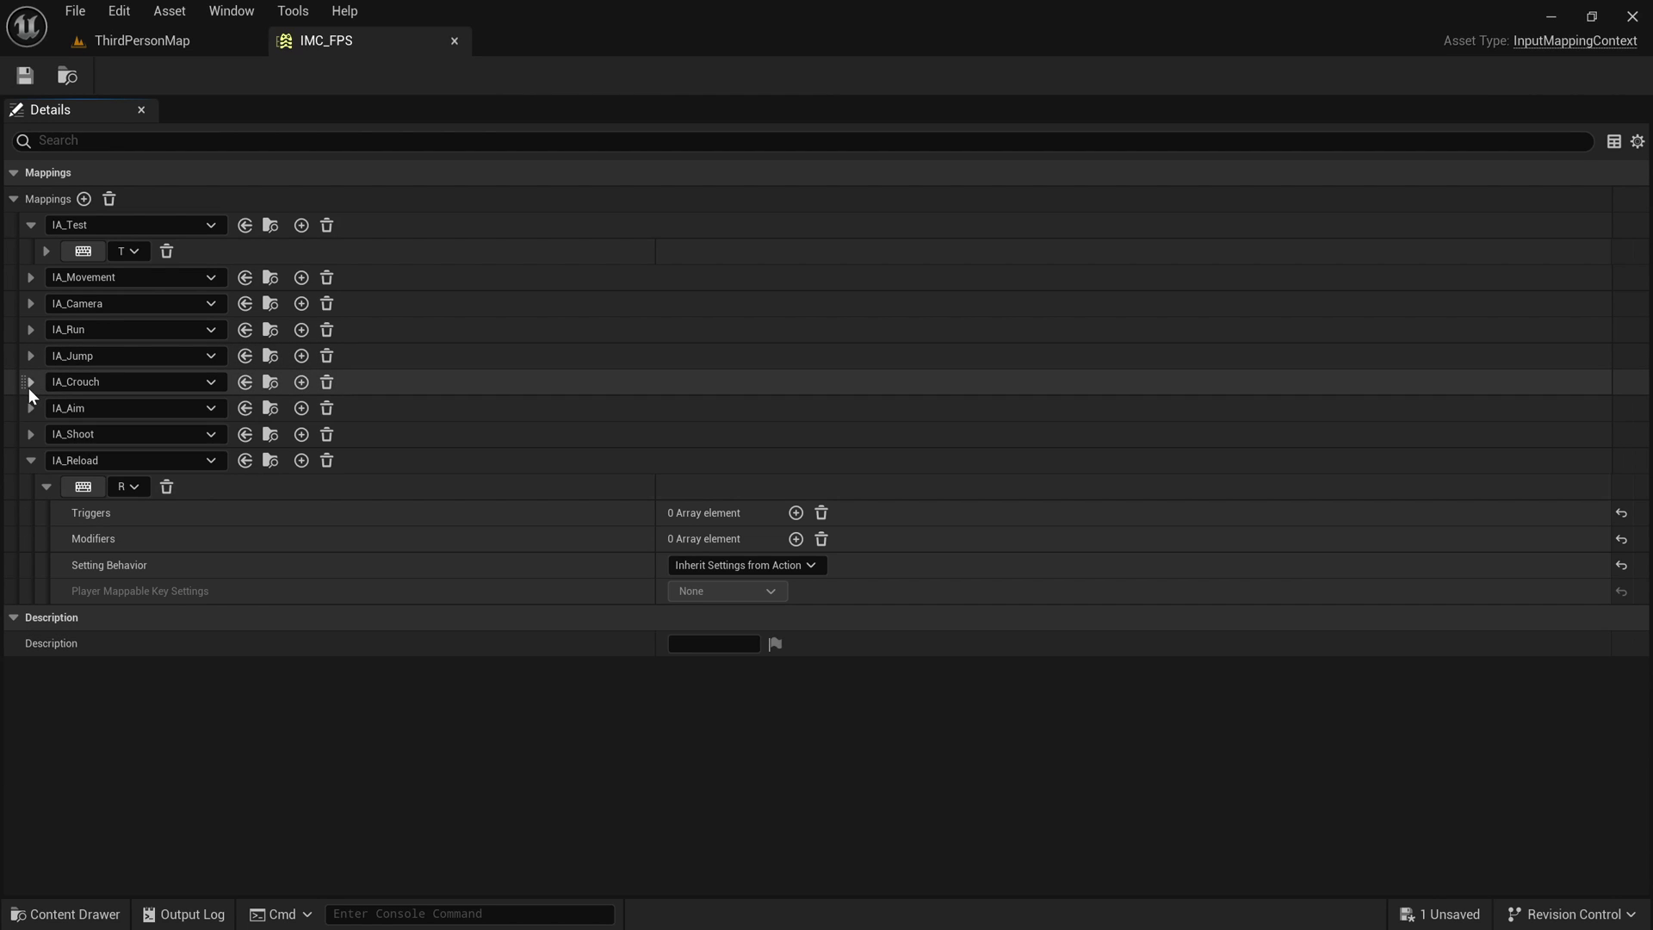
left_click(30, 460)
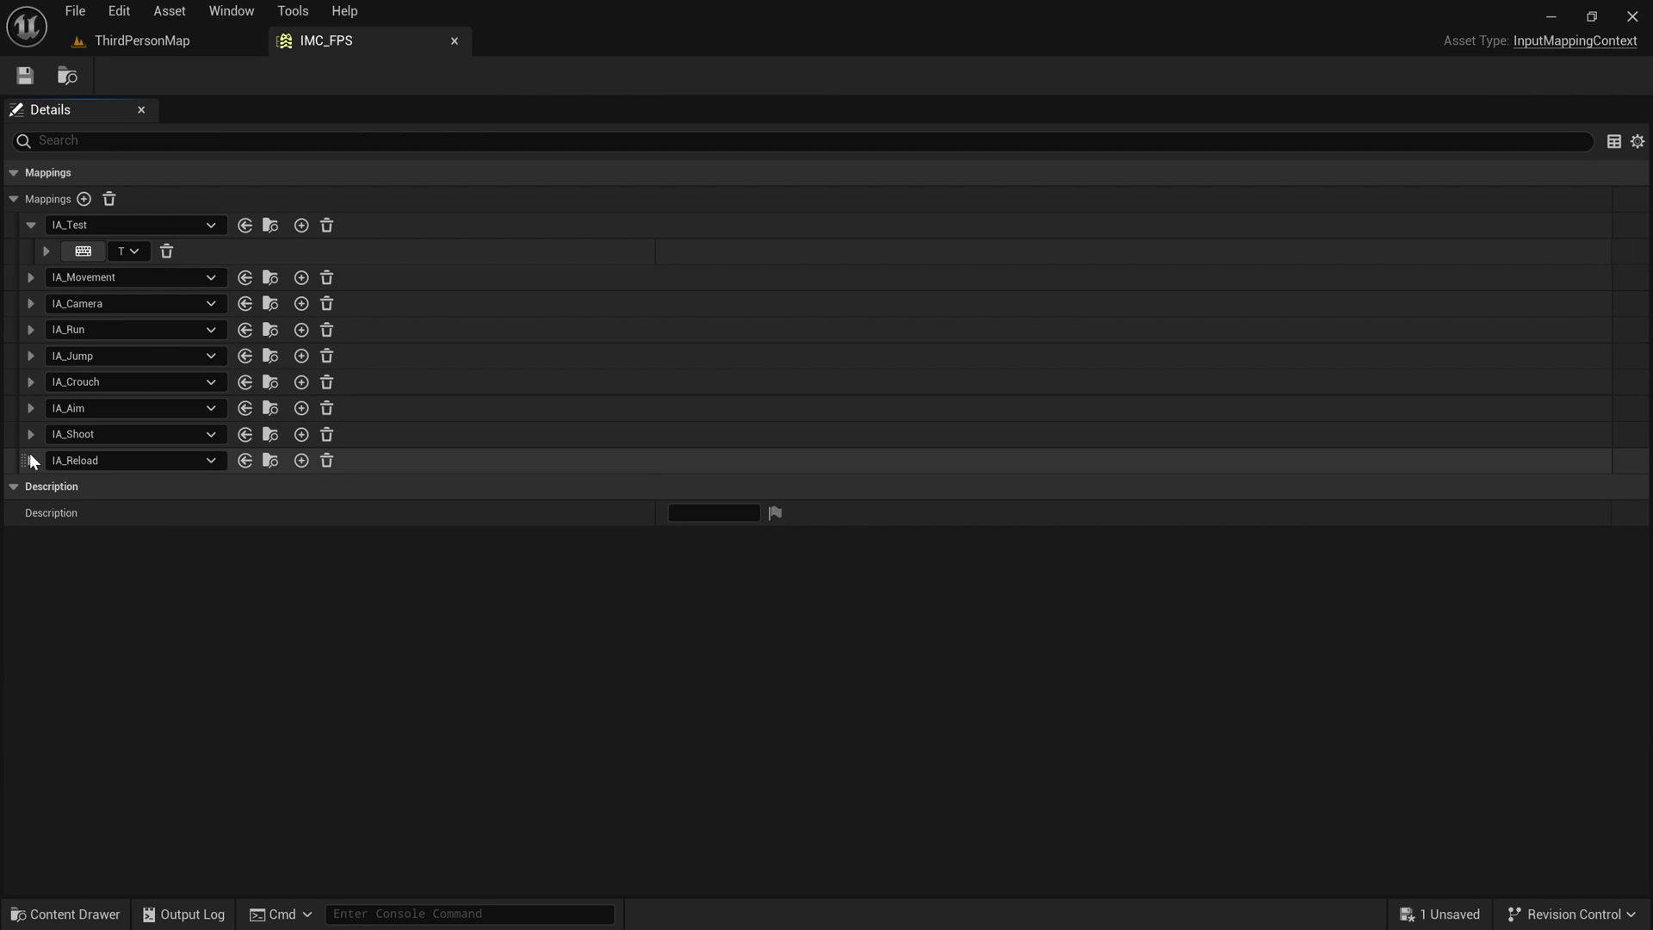
left_click(31, 224)
left_click(82, 199)
scroll(132, 730, "down", 1)
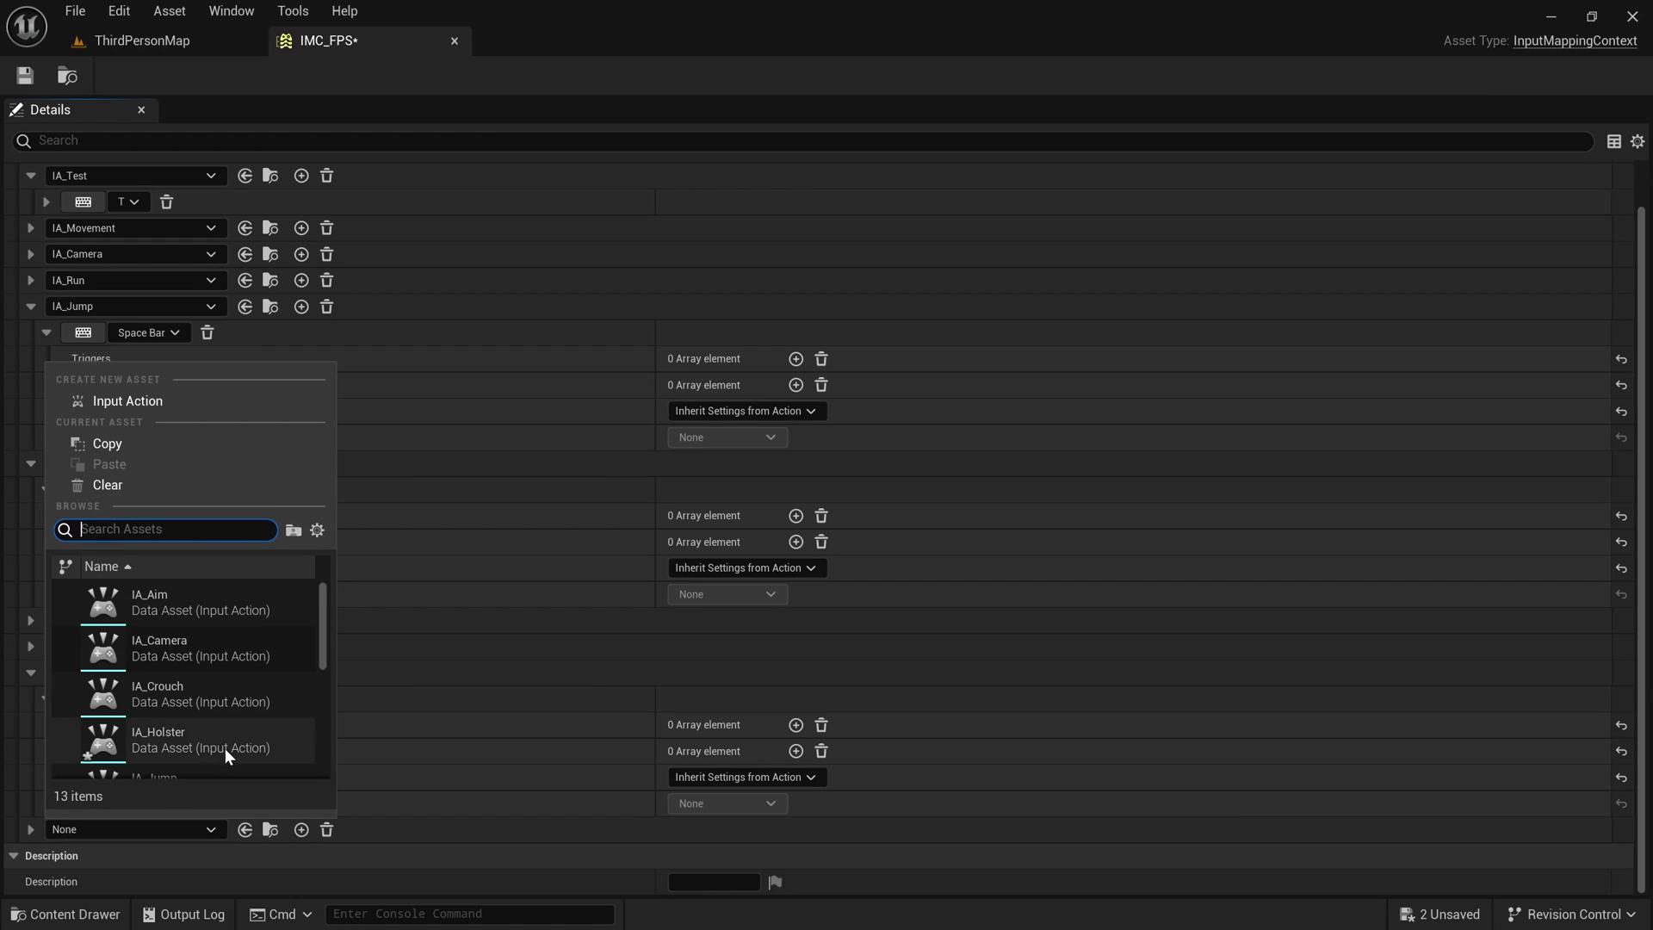
left_click(186, 734)
Step: Bind the IA_Holster mapping to the 3 key and save IMC_FPS
left_click(30, 829)
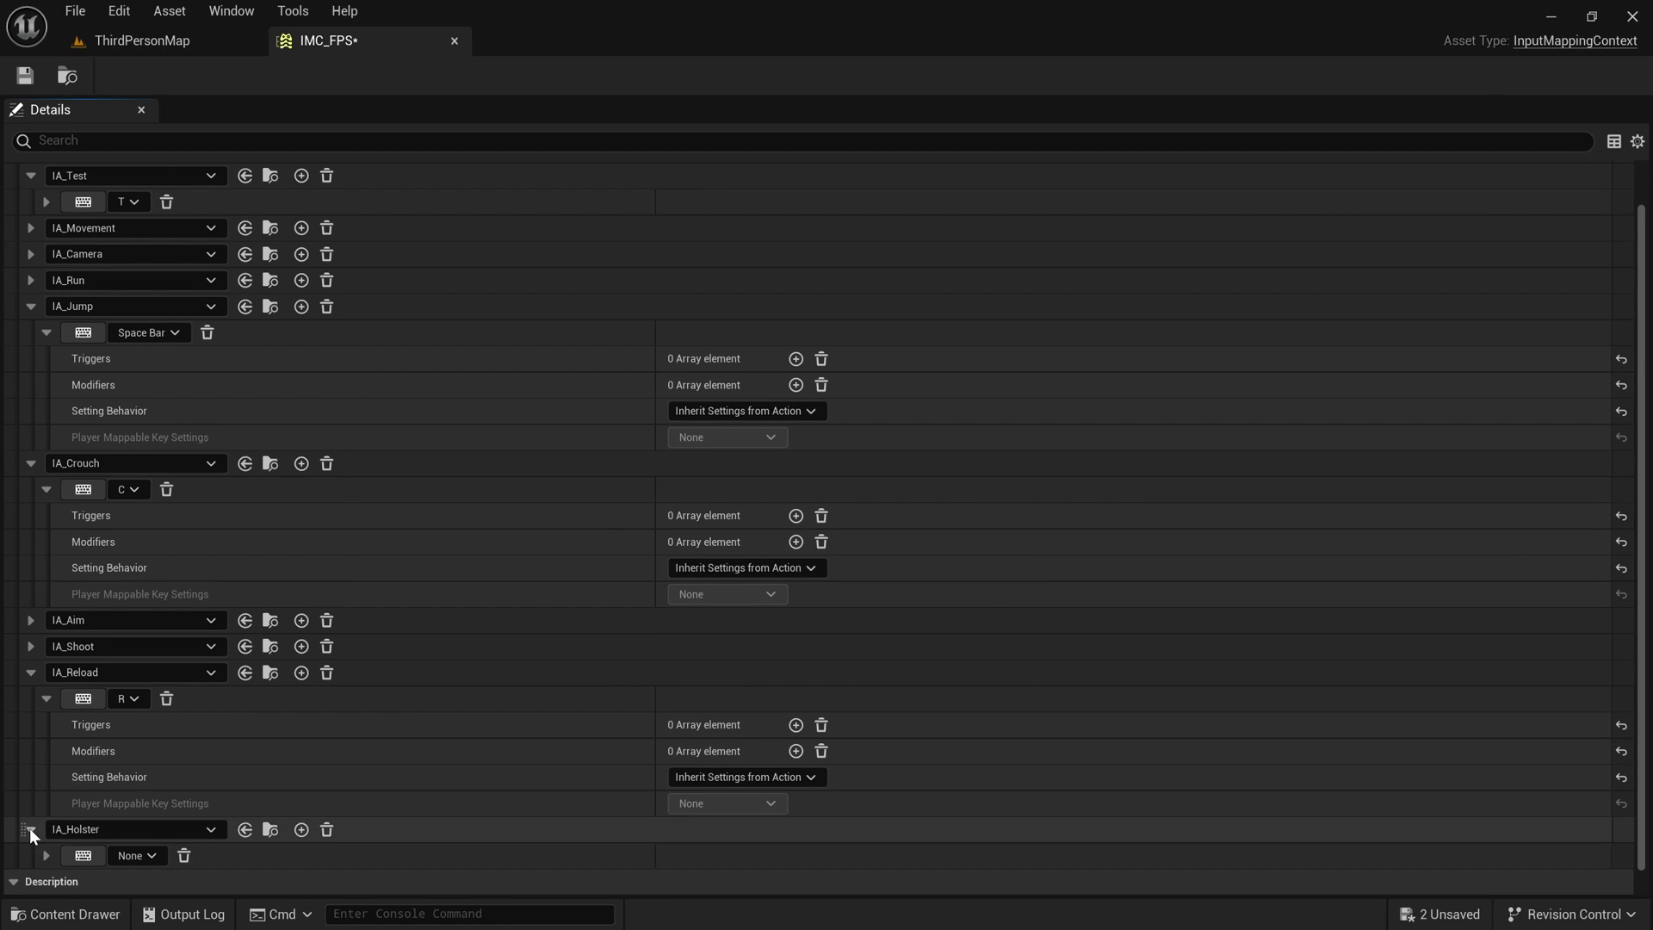
scroll(172, 766, "down", 1)
left_click(84, 829)
key("3")
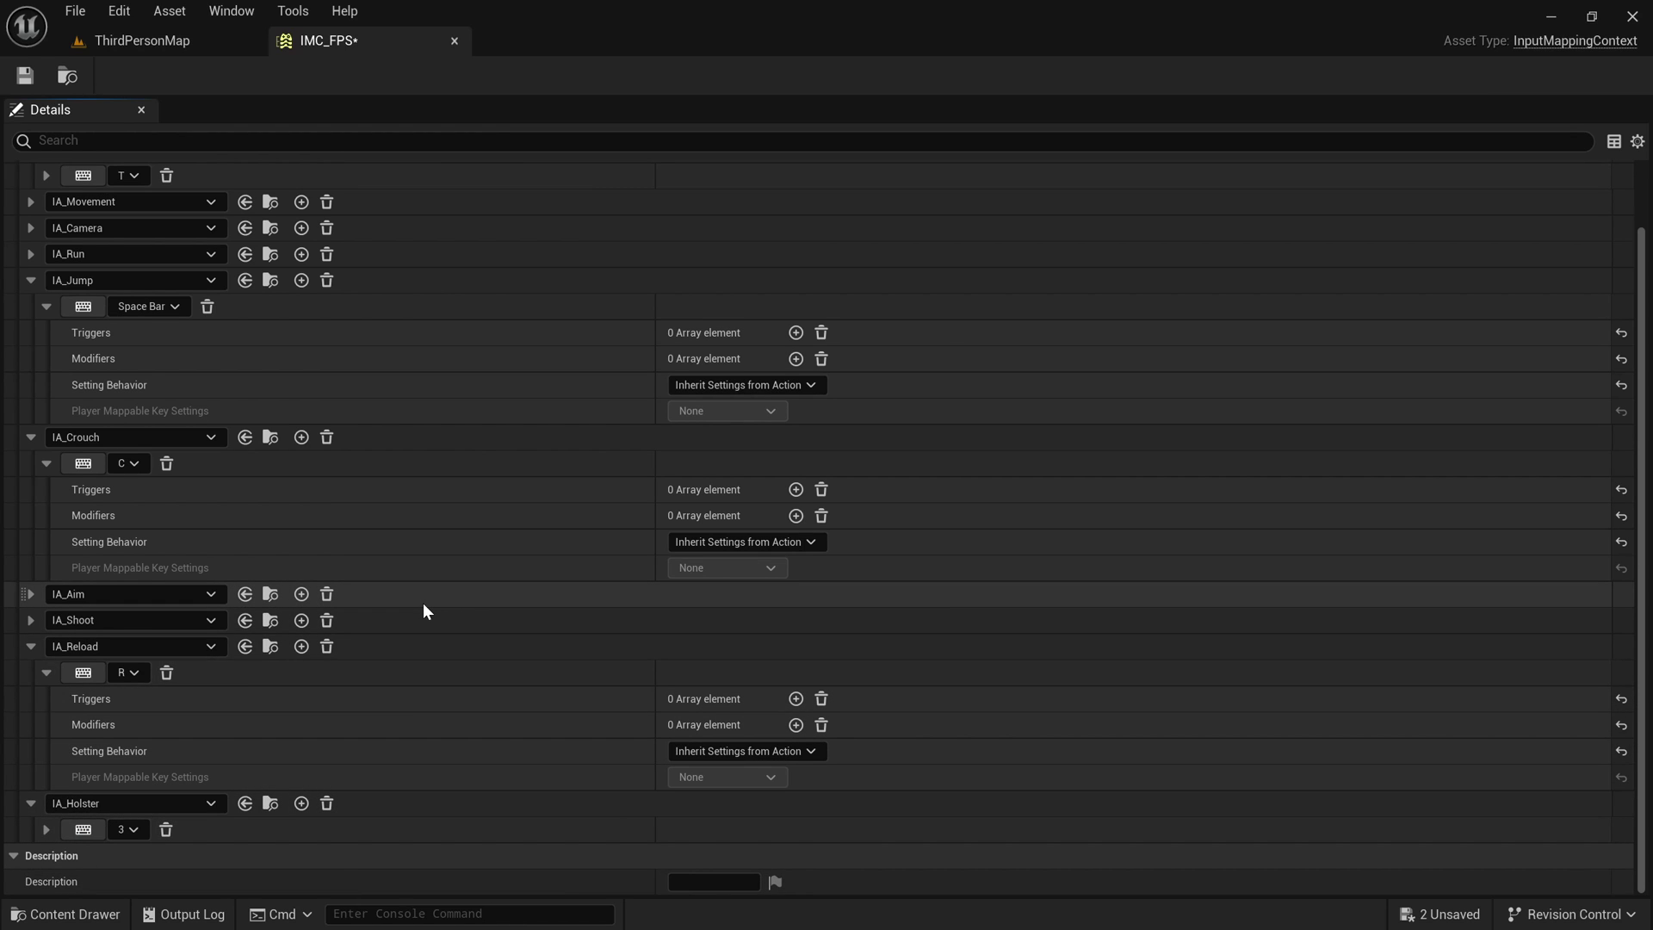
left_click(25, 76)
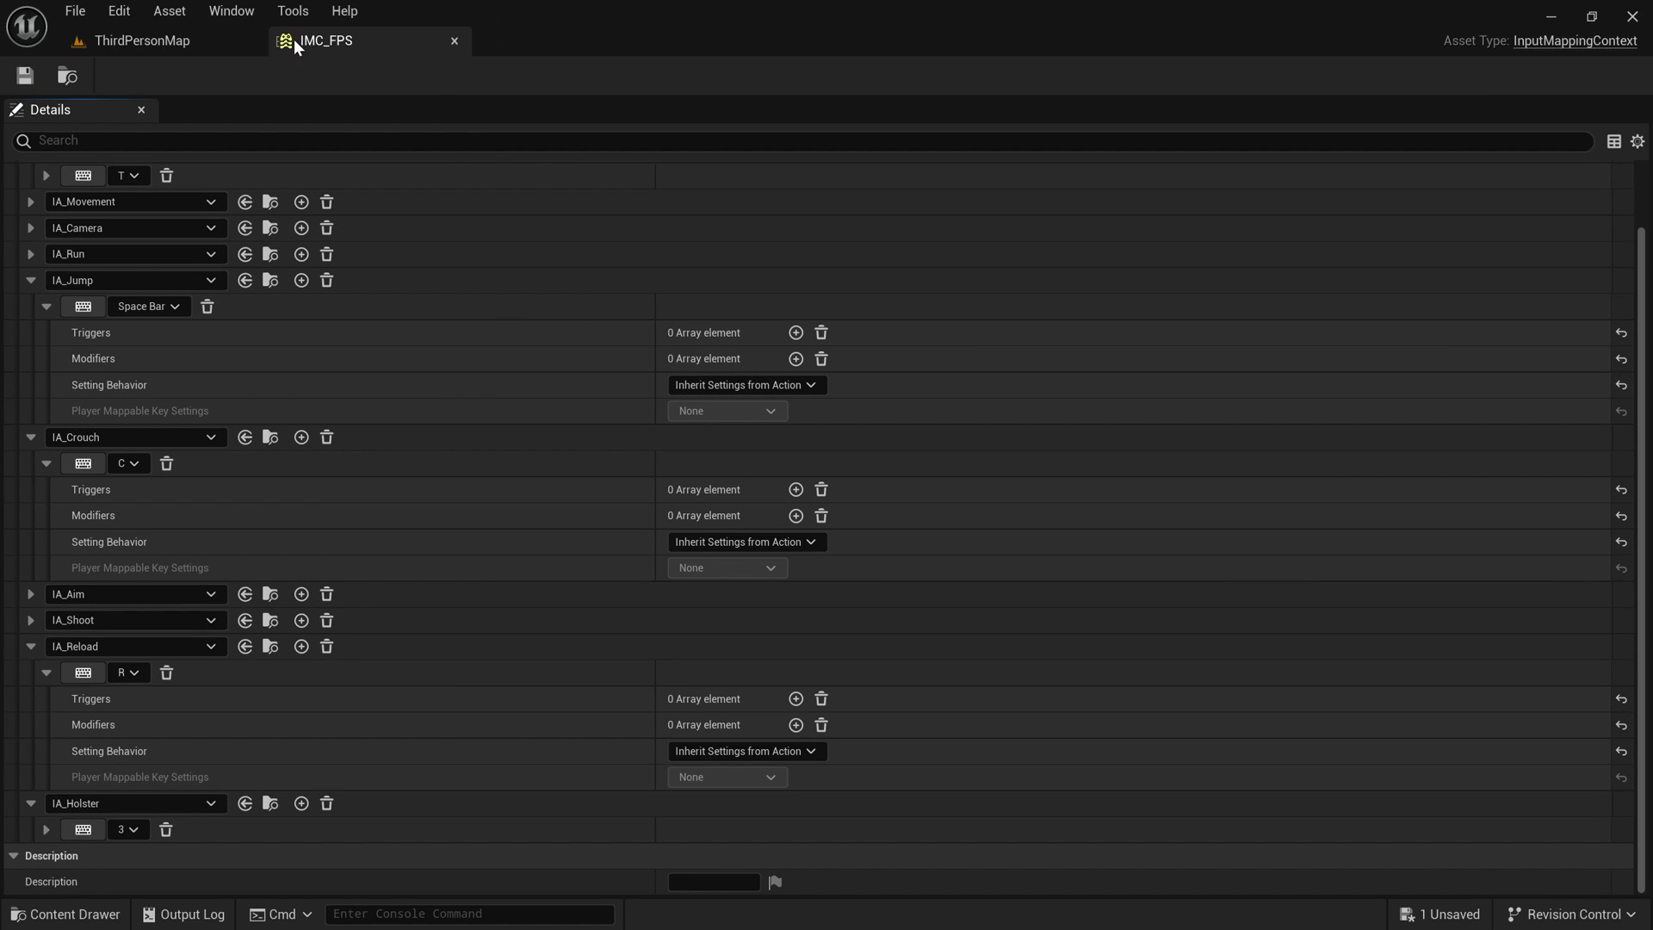
left_click(129, 49)
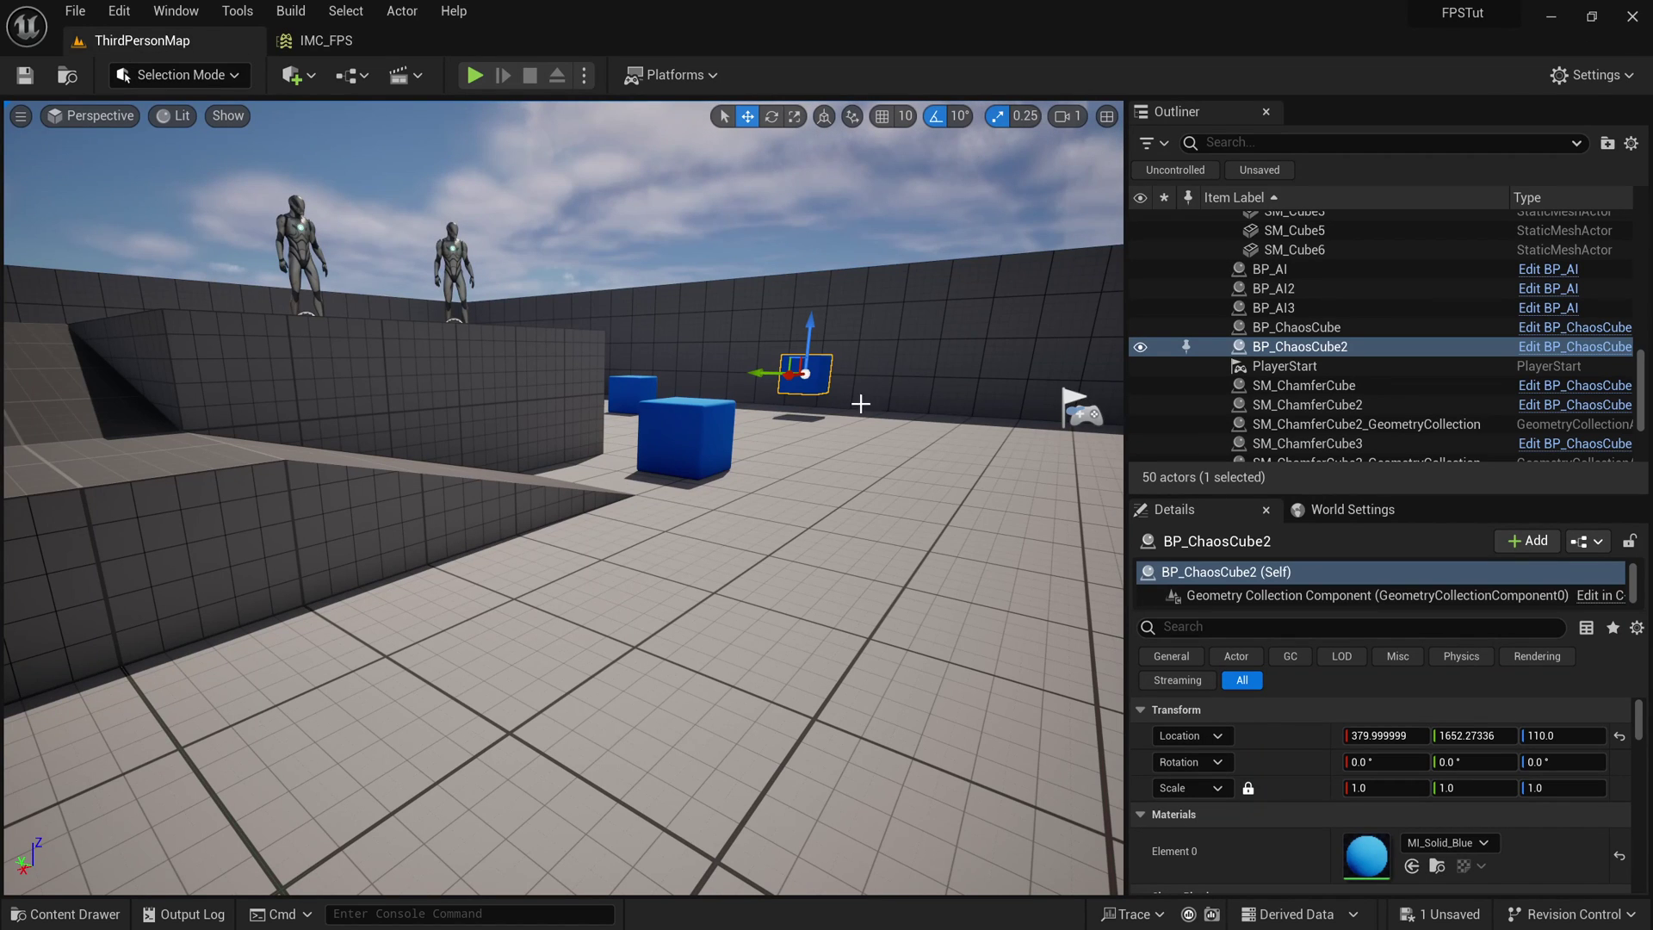
right_click_drag(501, 333, 501, 333)
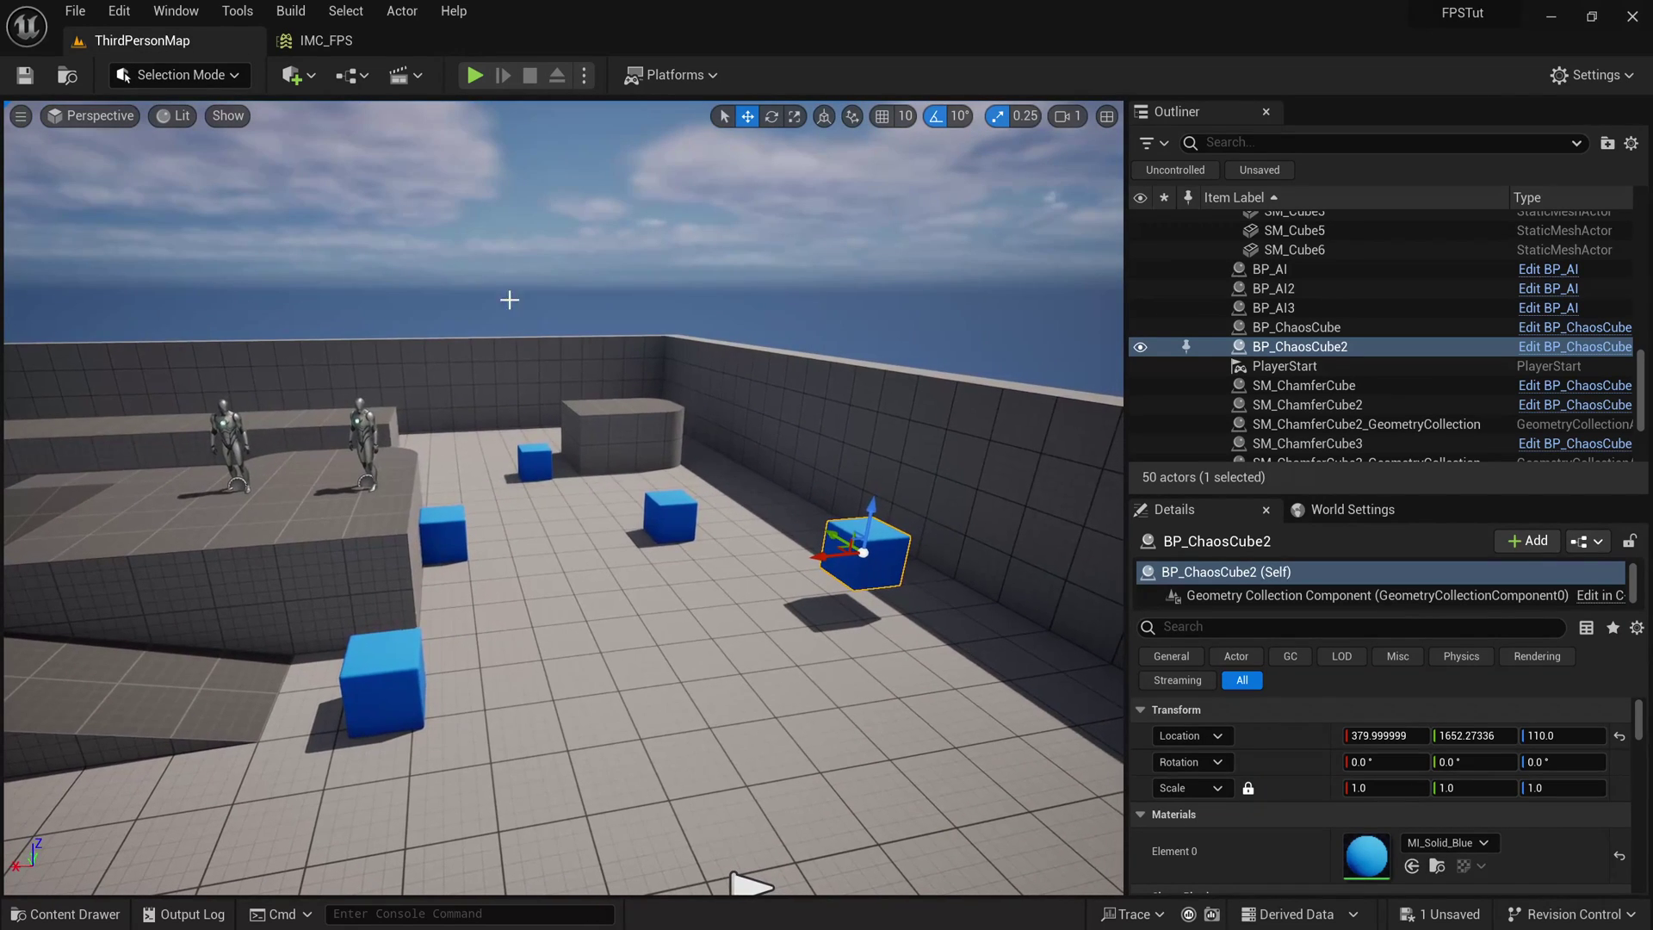
left_click(324, 41)
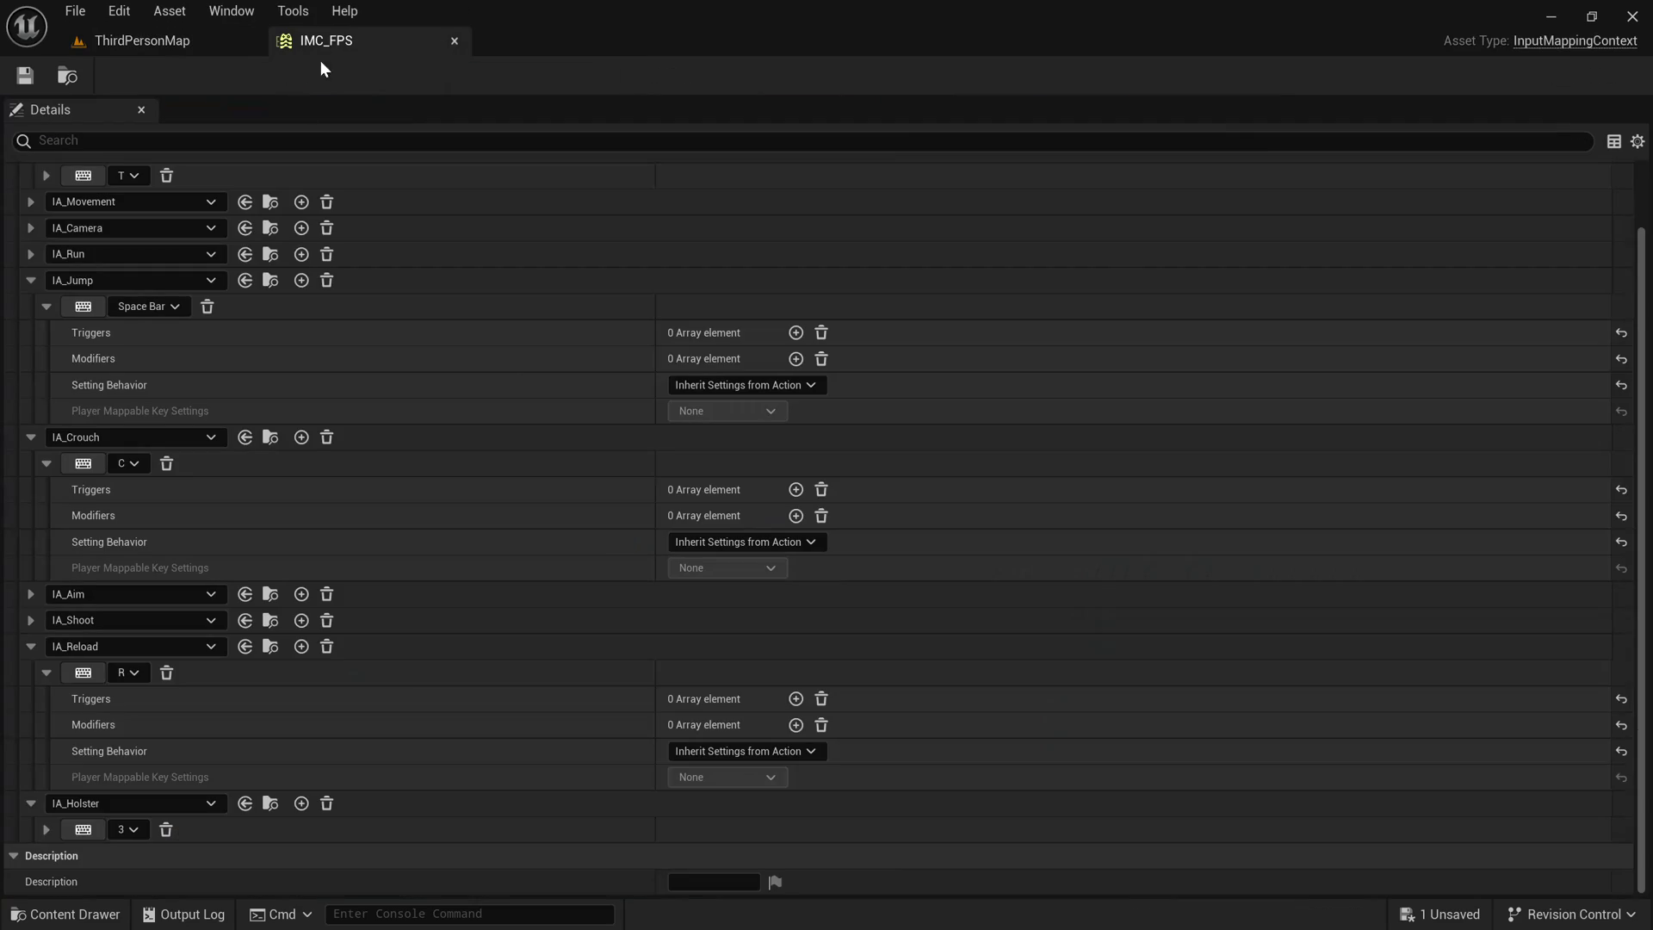
Step: Return to the level and open the BP_Character blueprint from the FPSTutorial Core folder
left_click(108, 40)
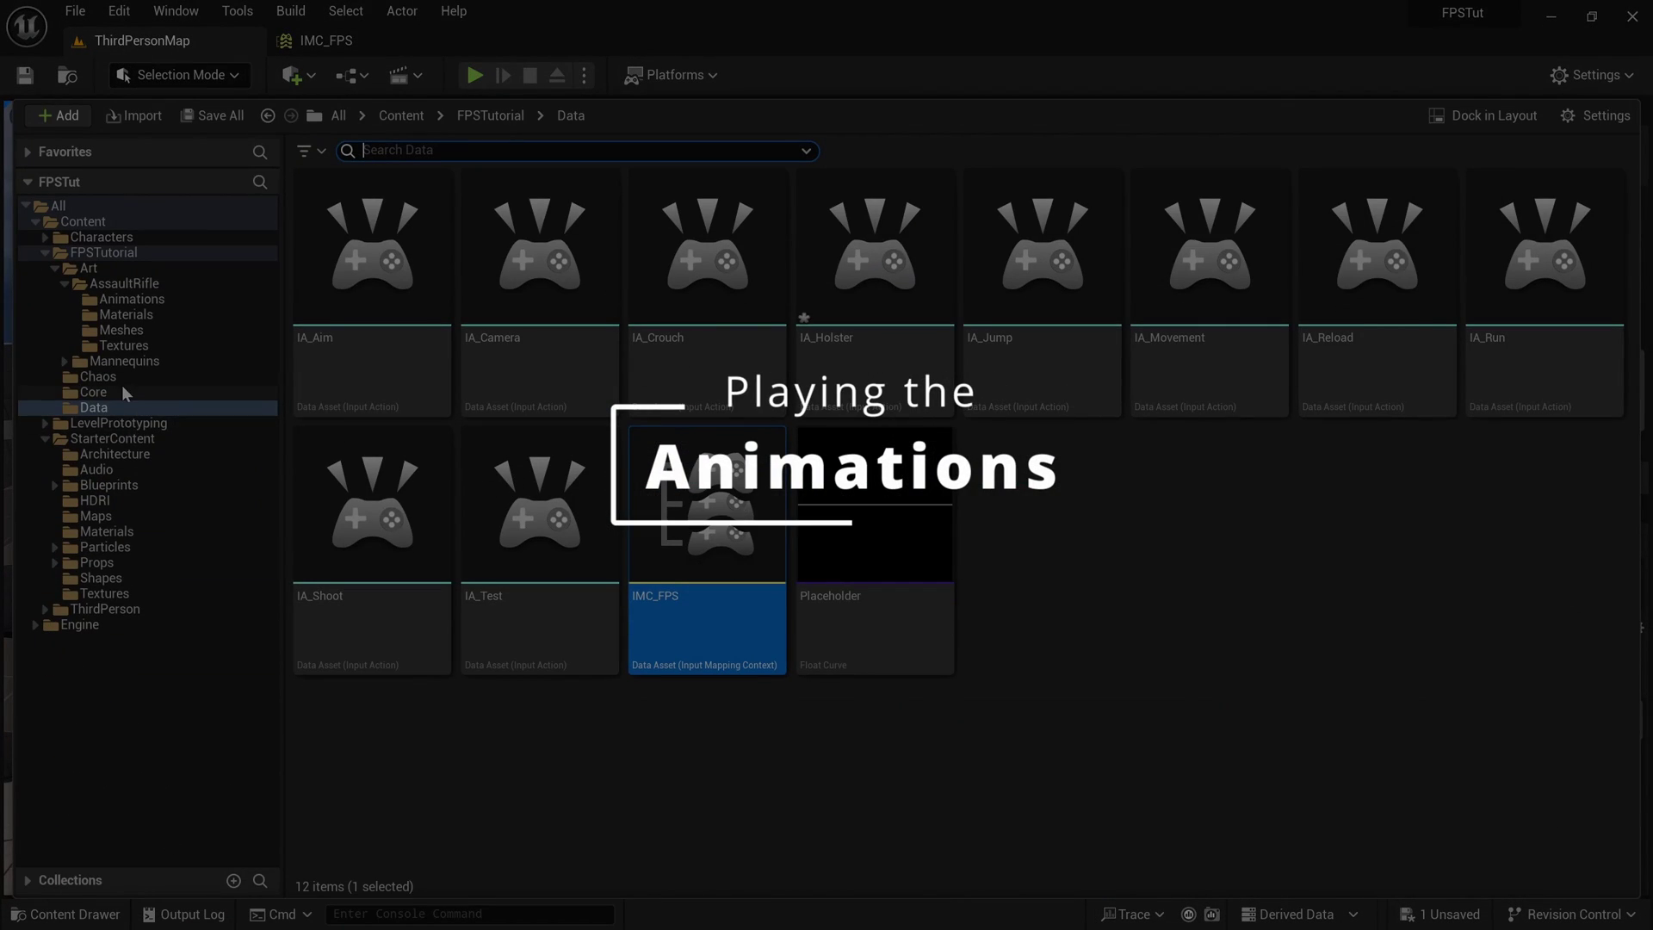
left_click(93, 392)
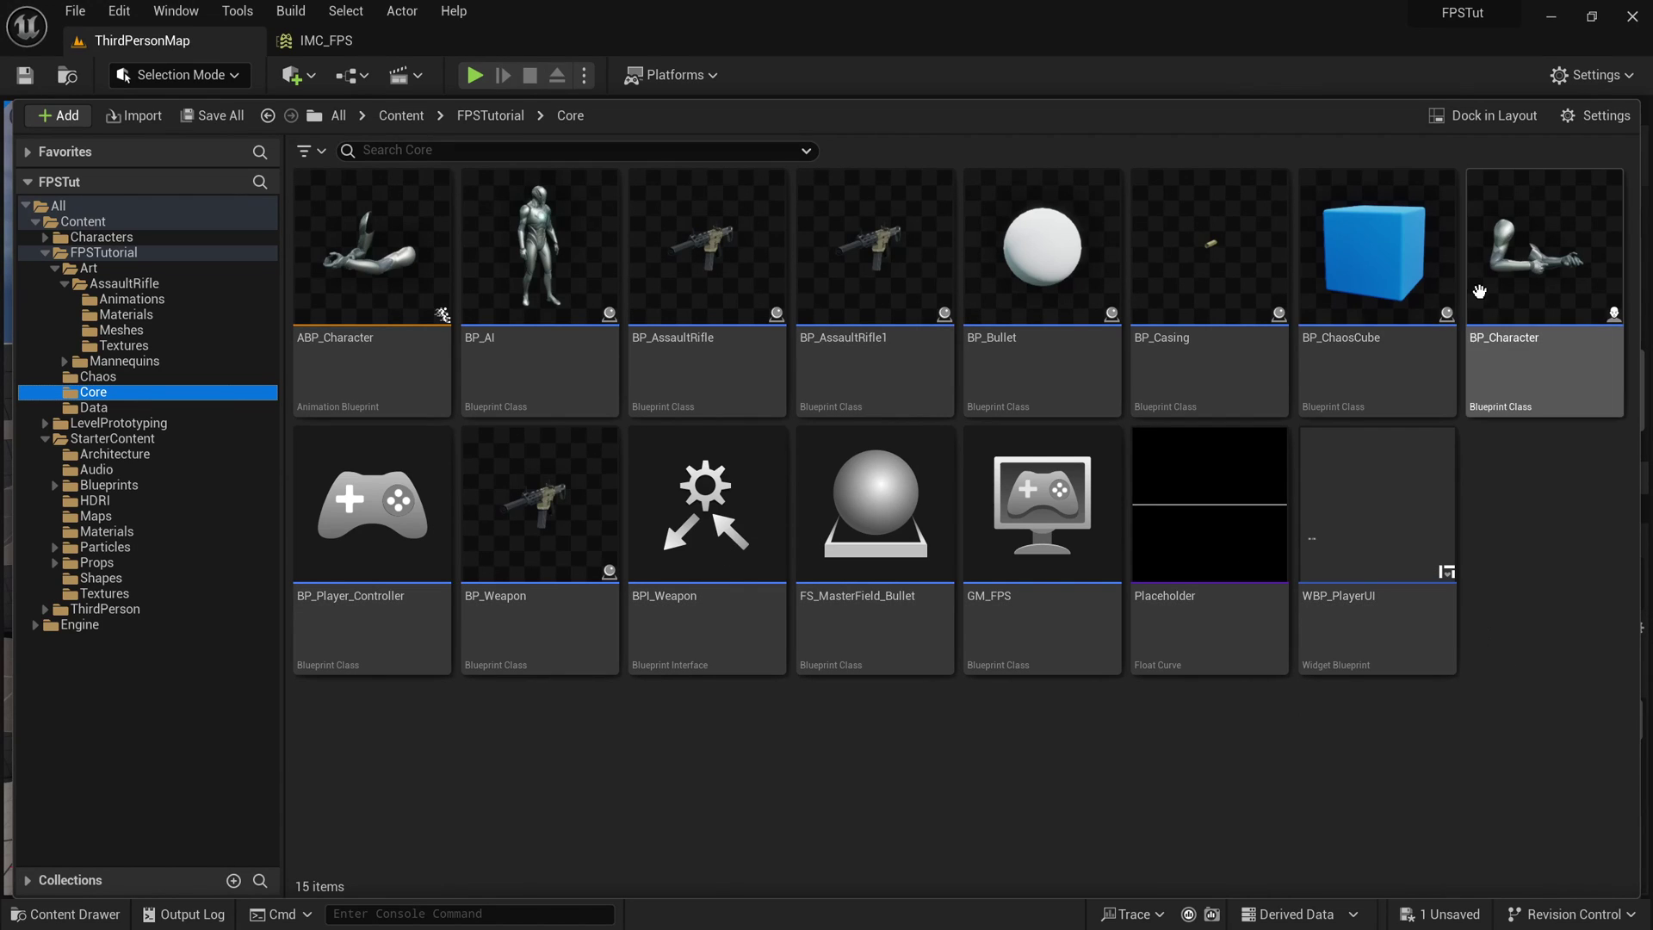
double_click(1541, 275)
Step: Add the EnhancedInputAction IA_Holster event in an empty area of BP_Character's event graph and reposition the node
scroll(575, 295, "down", 12)
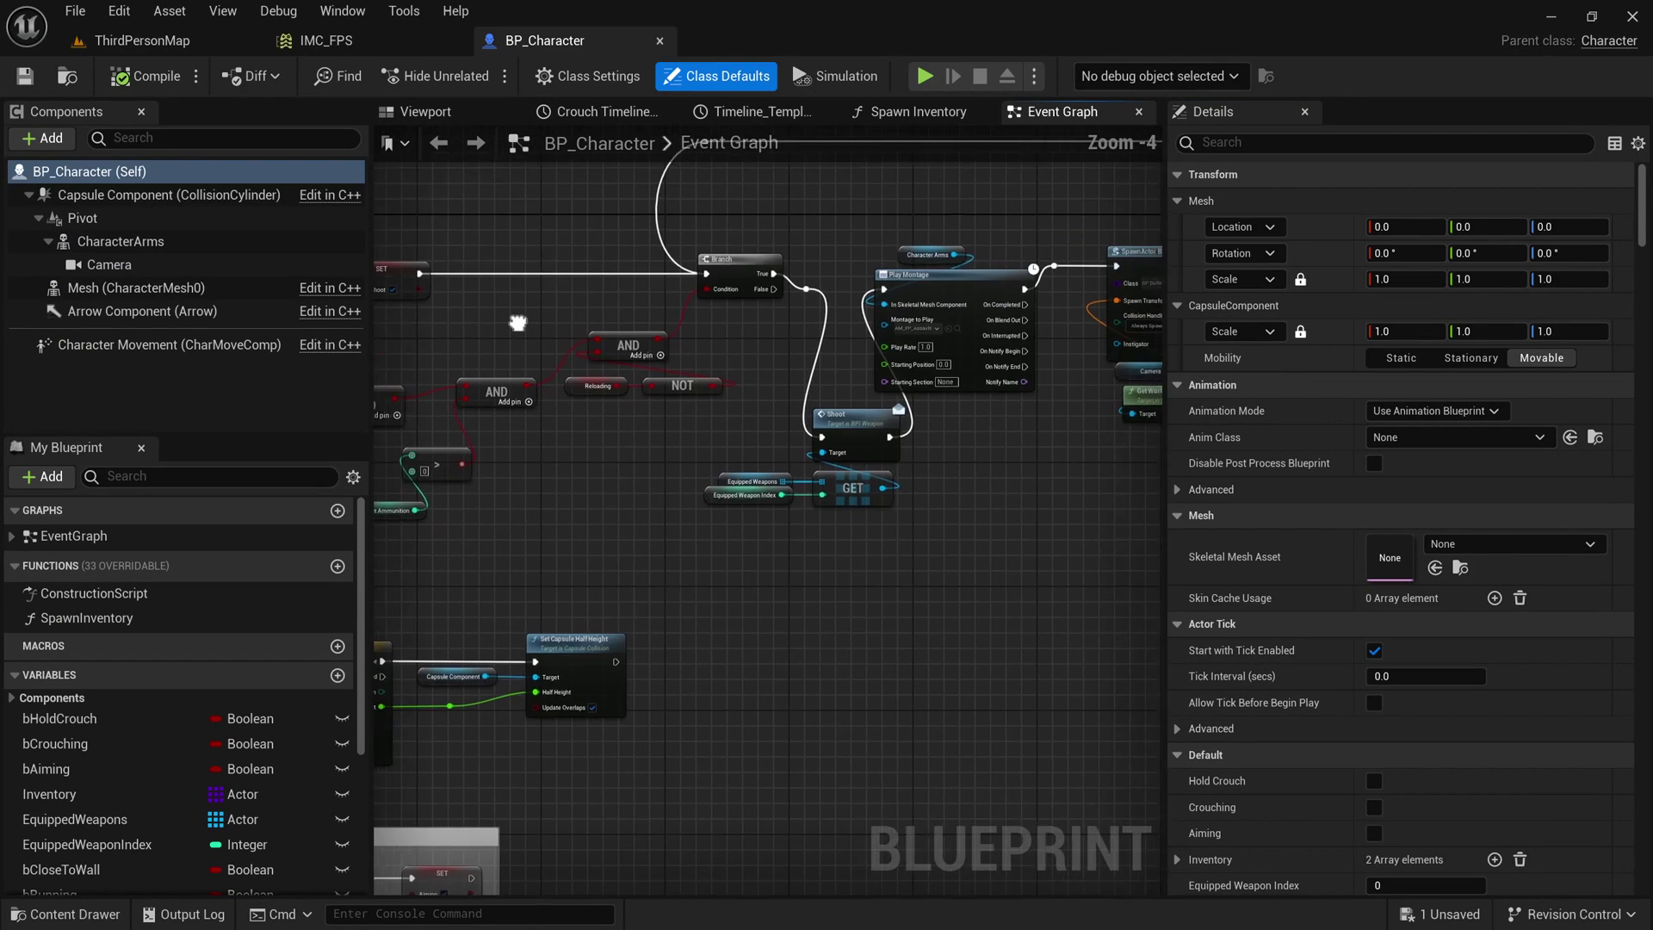
right_click_drag(736, 248, 688, 217)
scroll(572, 565, "up", 8)
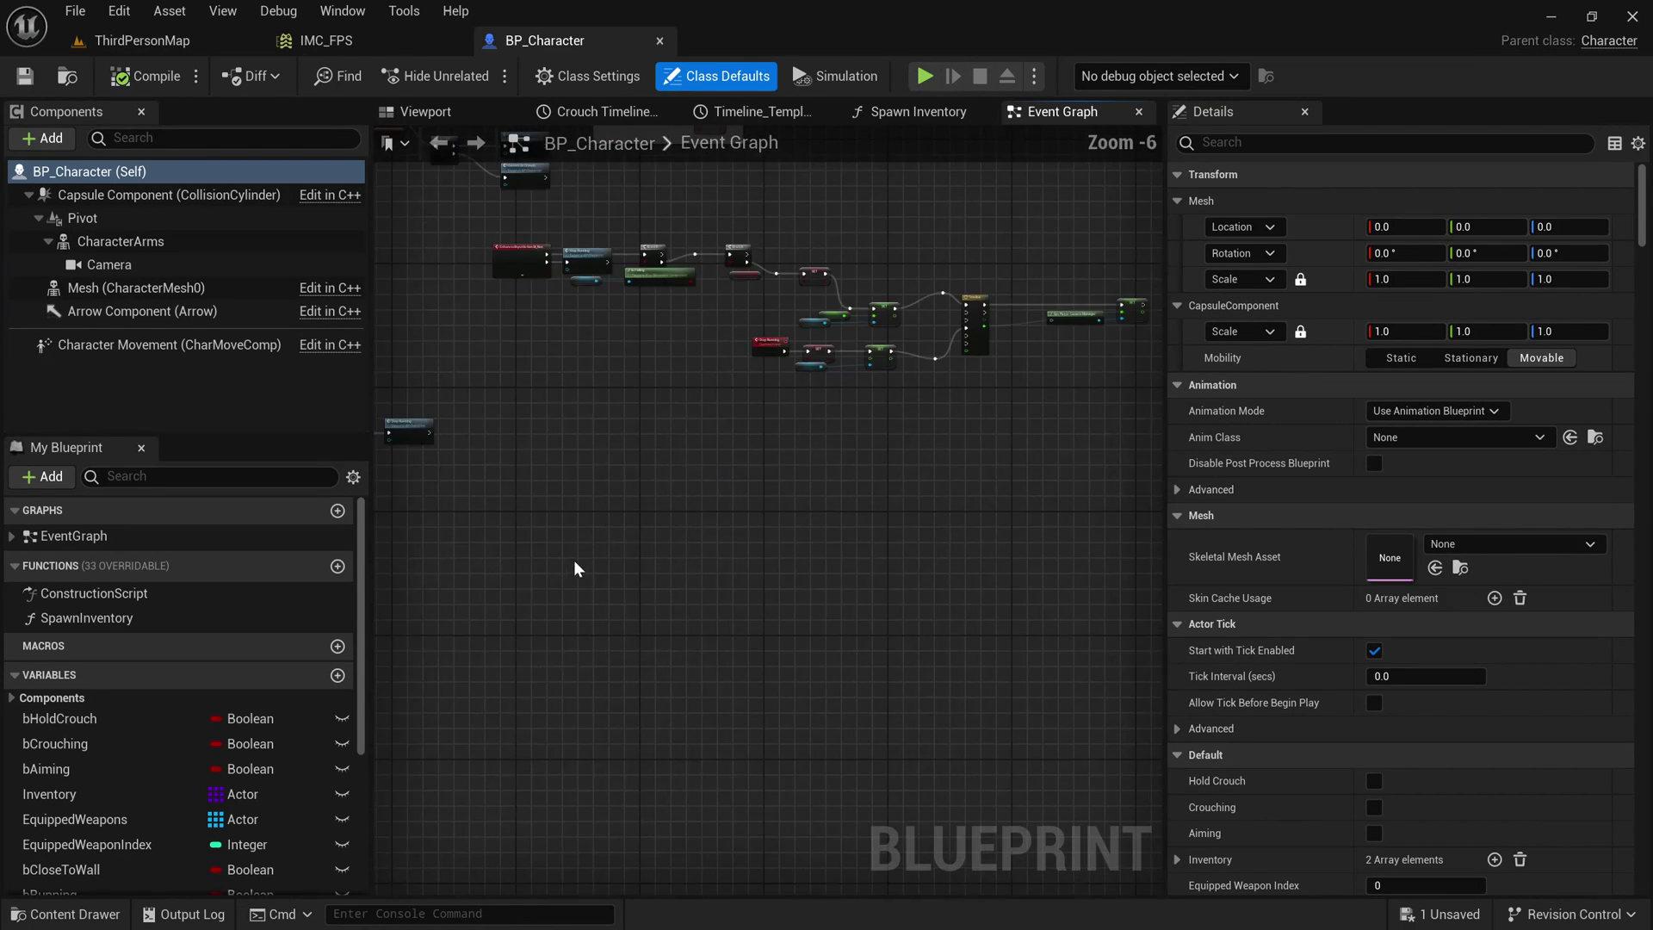
right_click(637, 393)
type("holster")
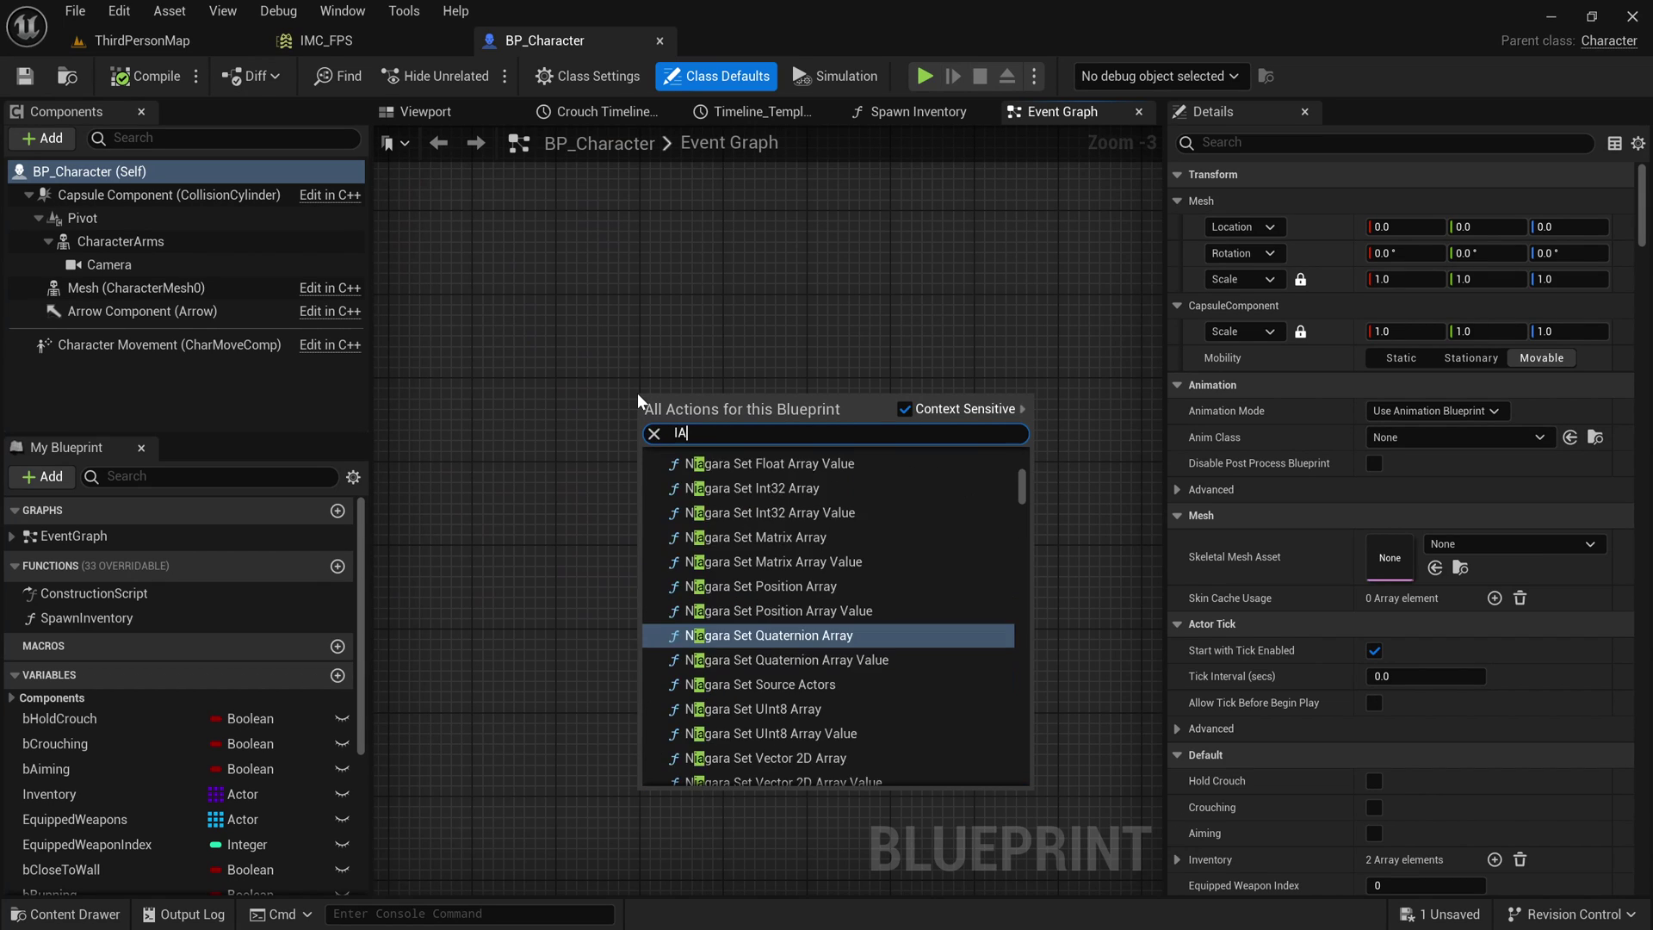
key("Return")
scroll(830, 424, "up", 3)
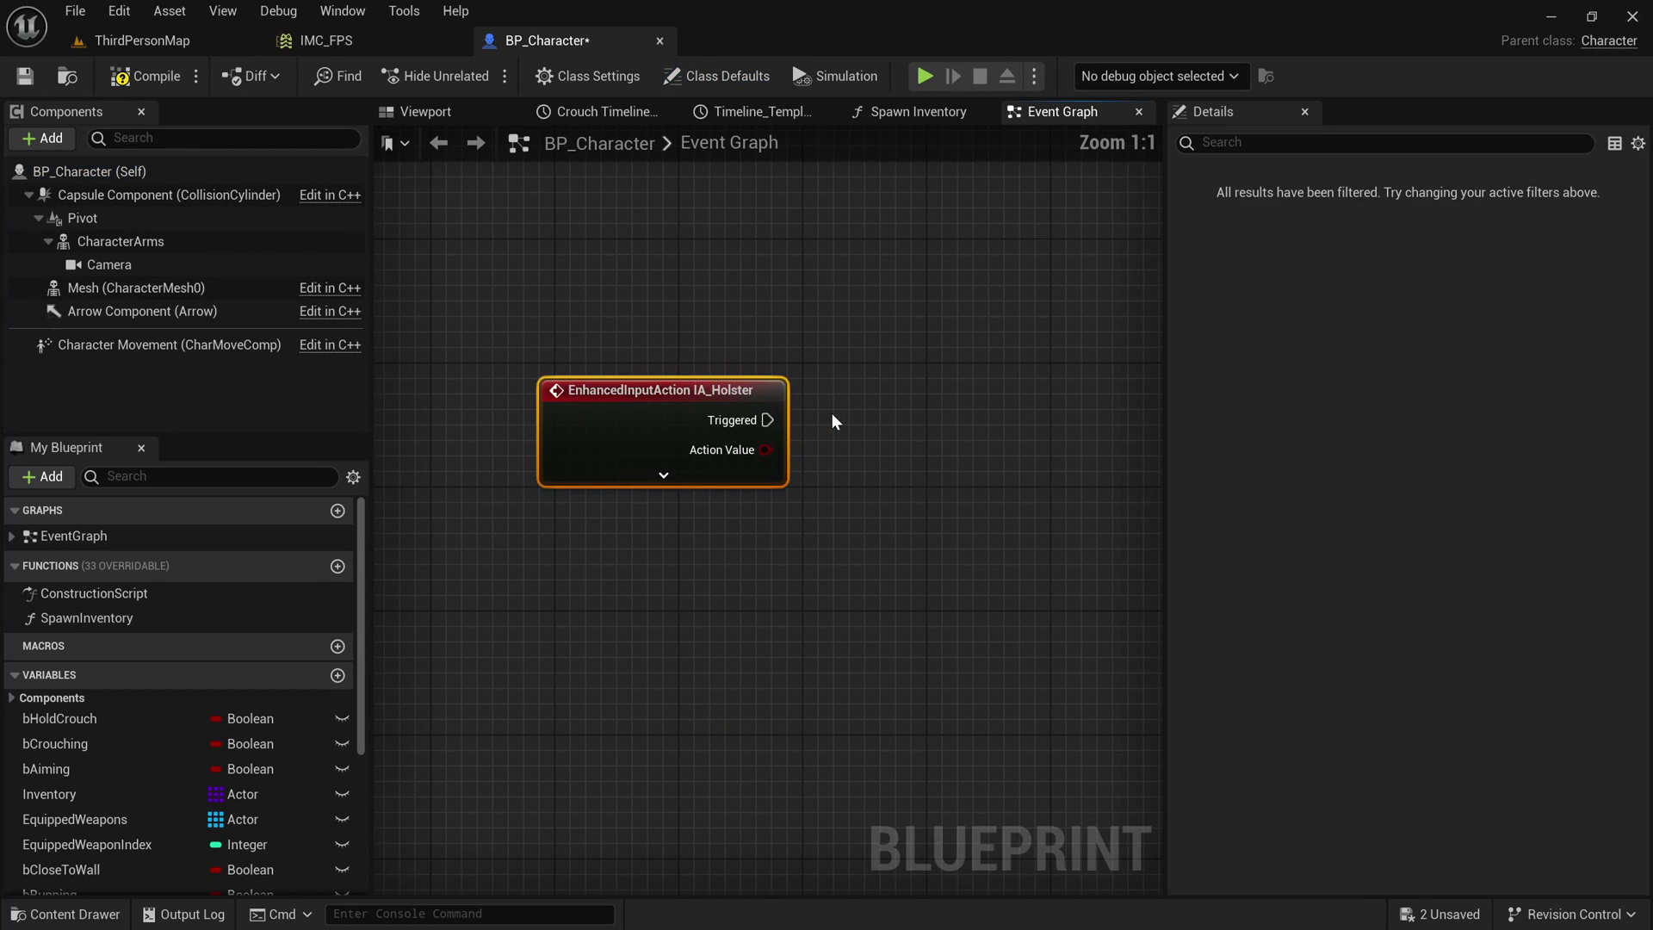
left_click_drag(675, 387, 598, 362)
left_click(670, 294)
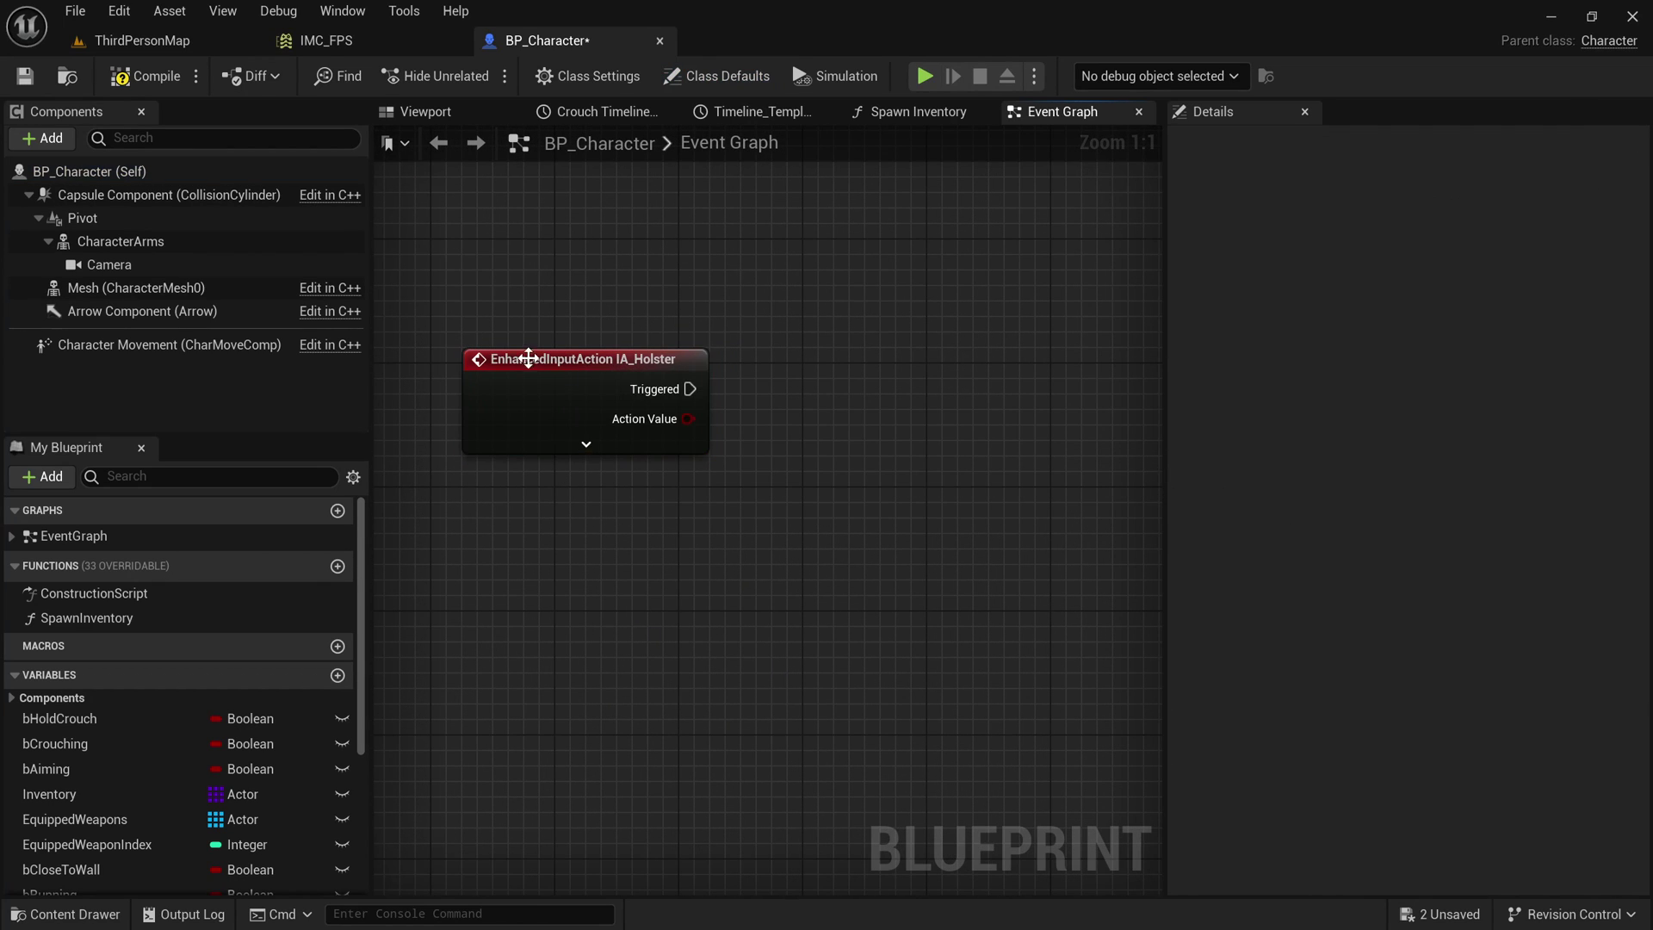
Step: Add a Character Arms reference near the IA_Holster event and create a Play Montage node from it
left_click_drag(558, 355, 543, 297)
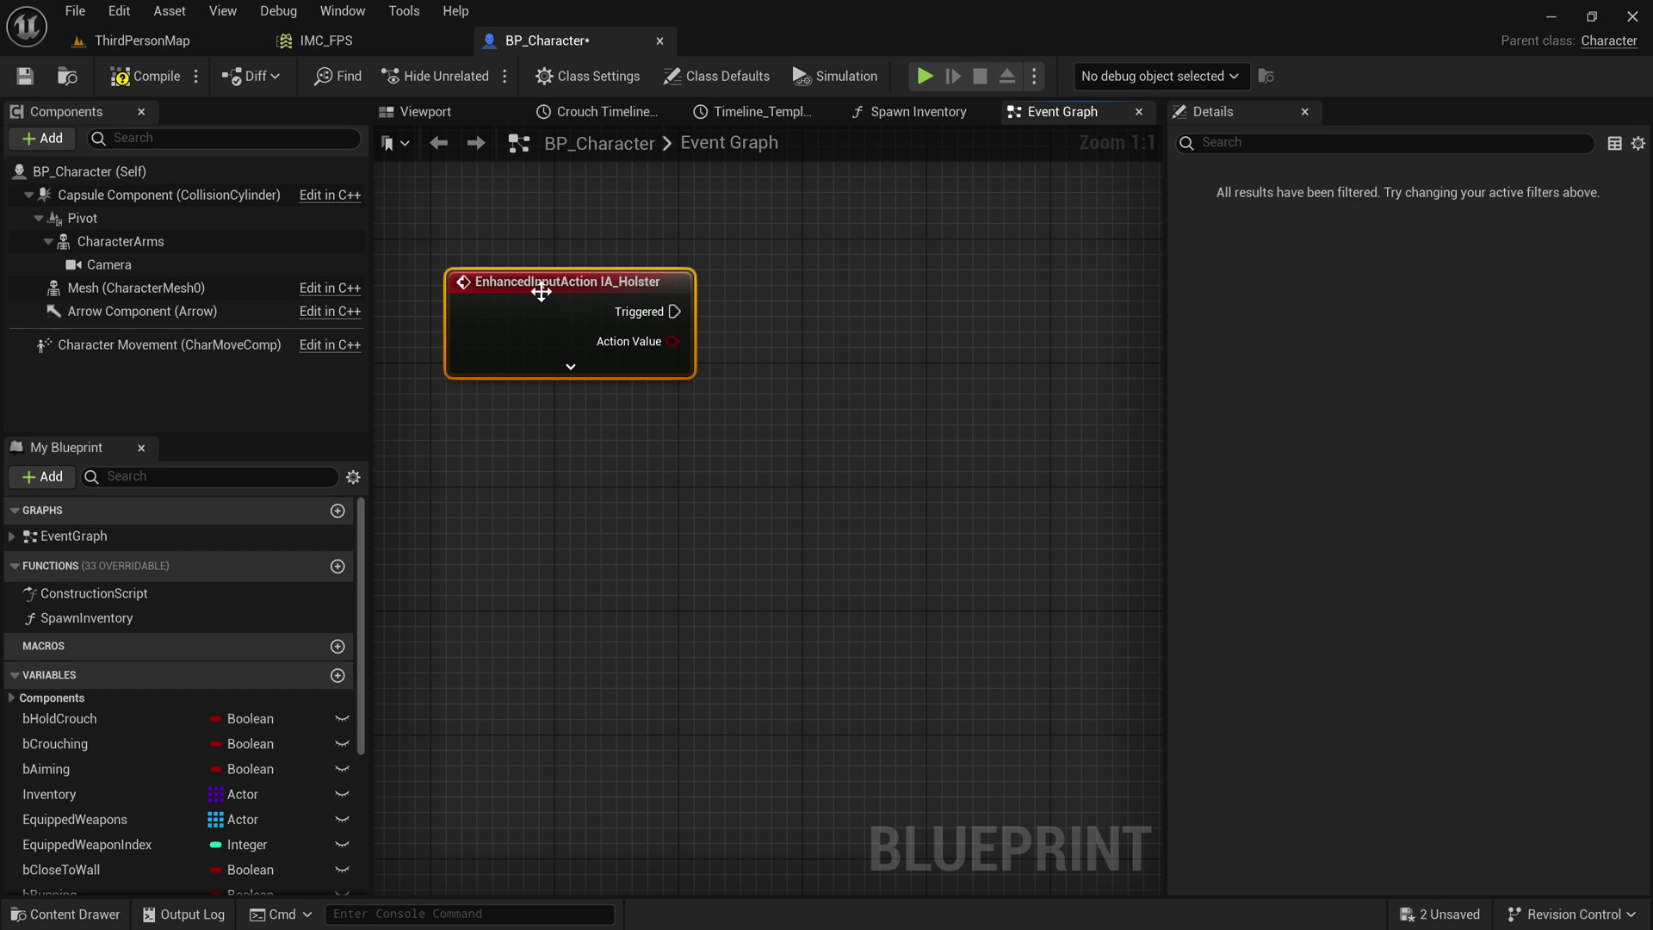
right_click_drag(798, 245, 542, 620)
scroll(750, 307, "down", 2)
scroll(542, 620, "down", 2)
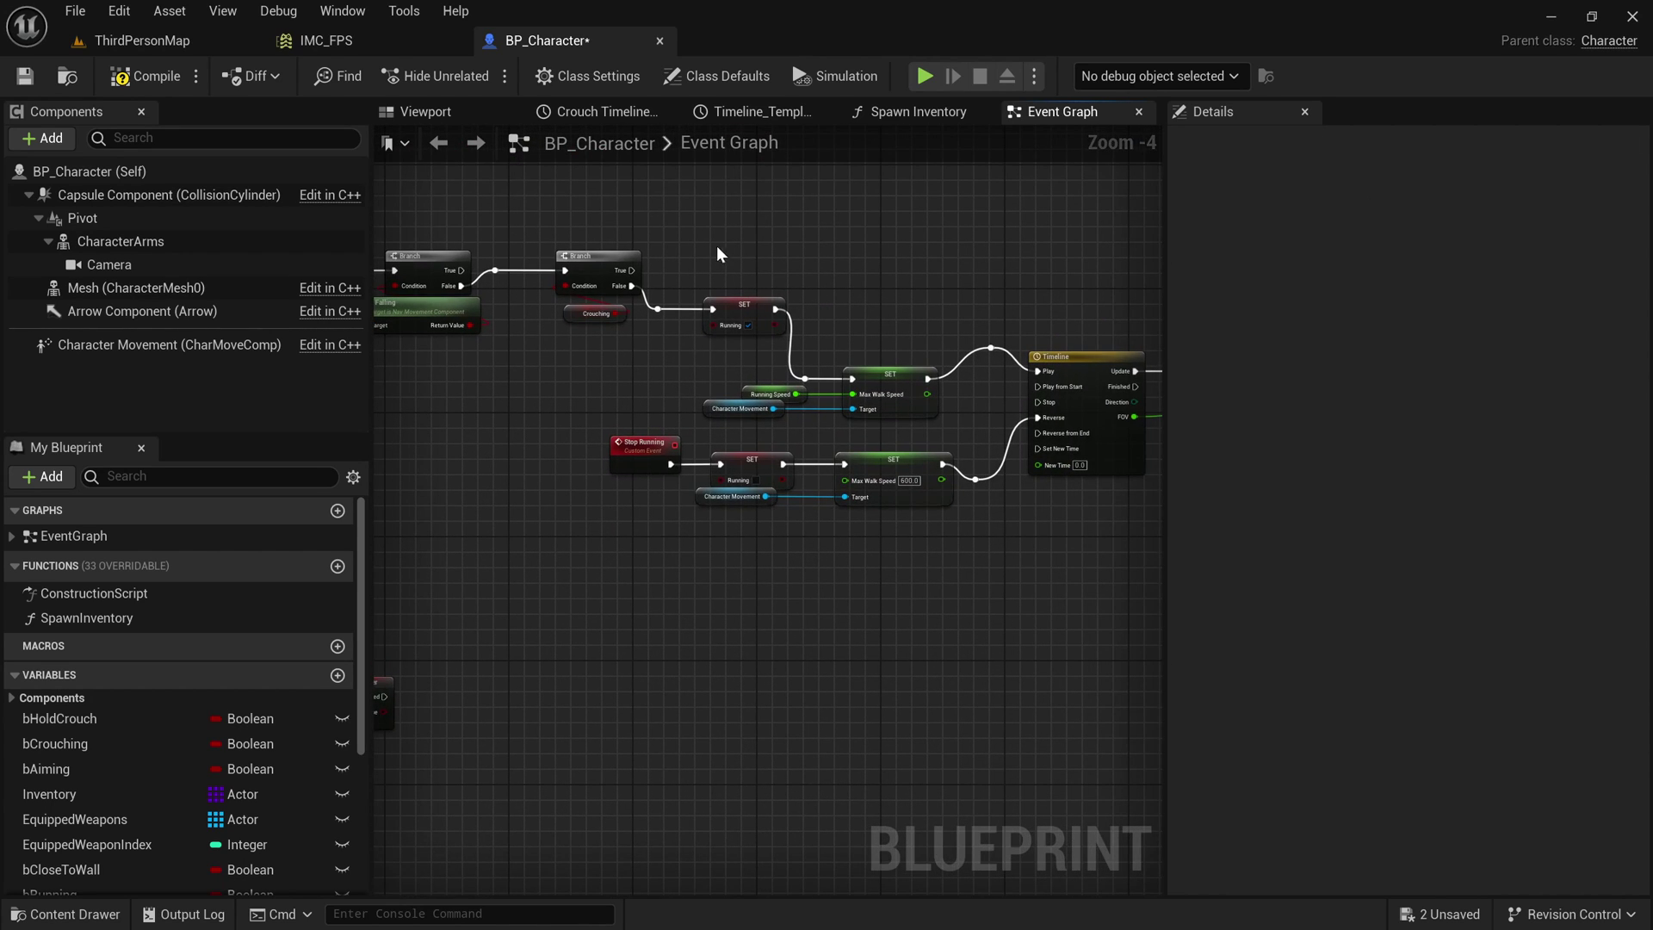
scroll(763, 278, "down", 3)
scroll(762, 278, "up", 7)
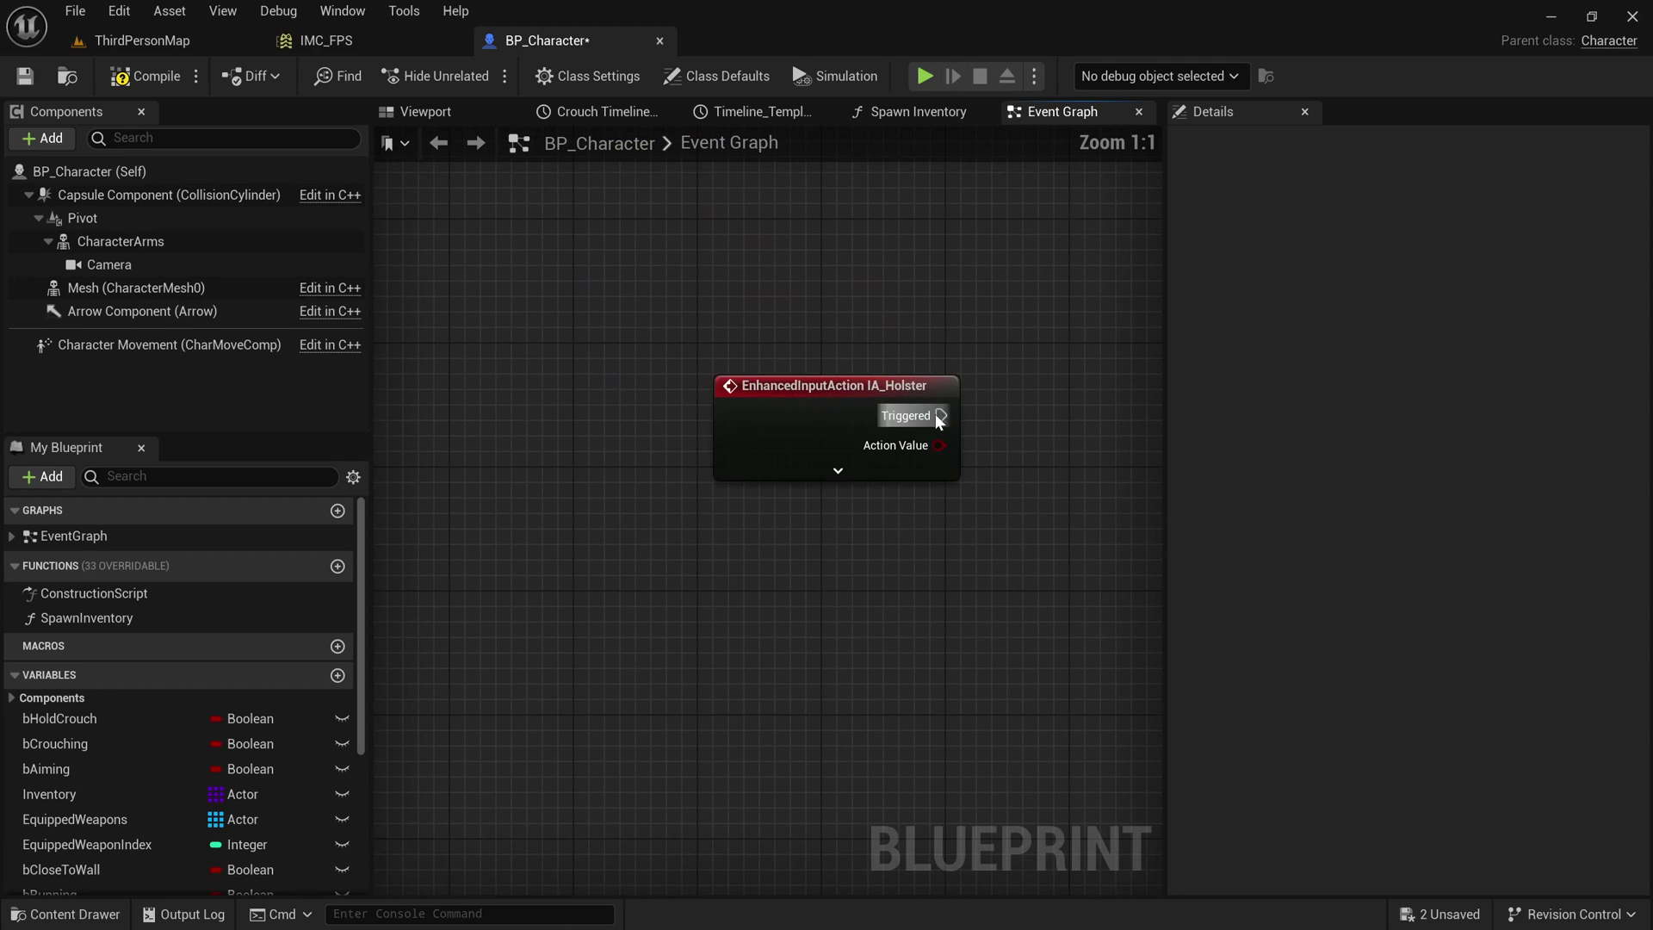
right_click_drag(1007, 362, 699, 347)
left_click_drag(108, 252, 725, 498)
left_click_drag(869, 427, 880, 411)
type("playmon")
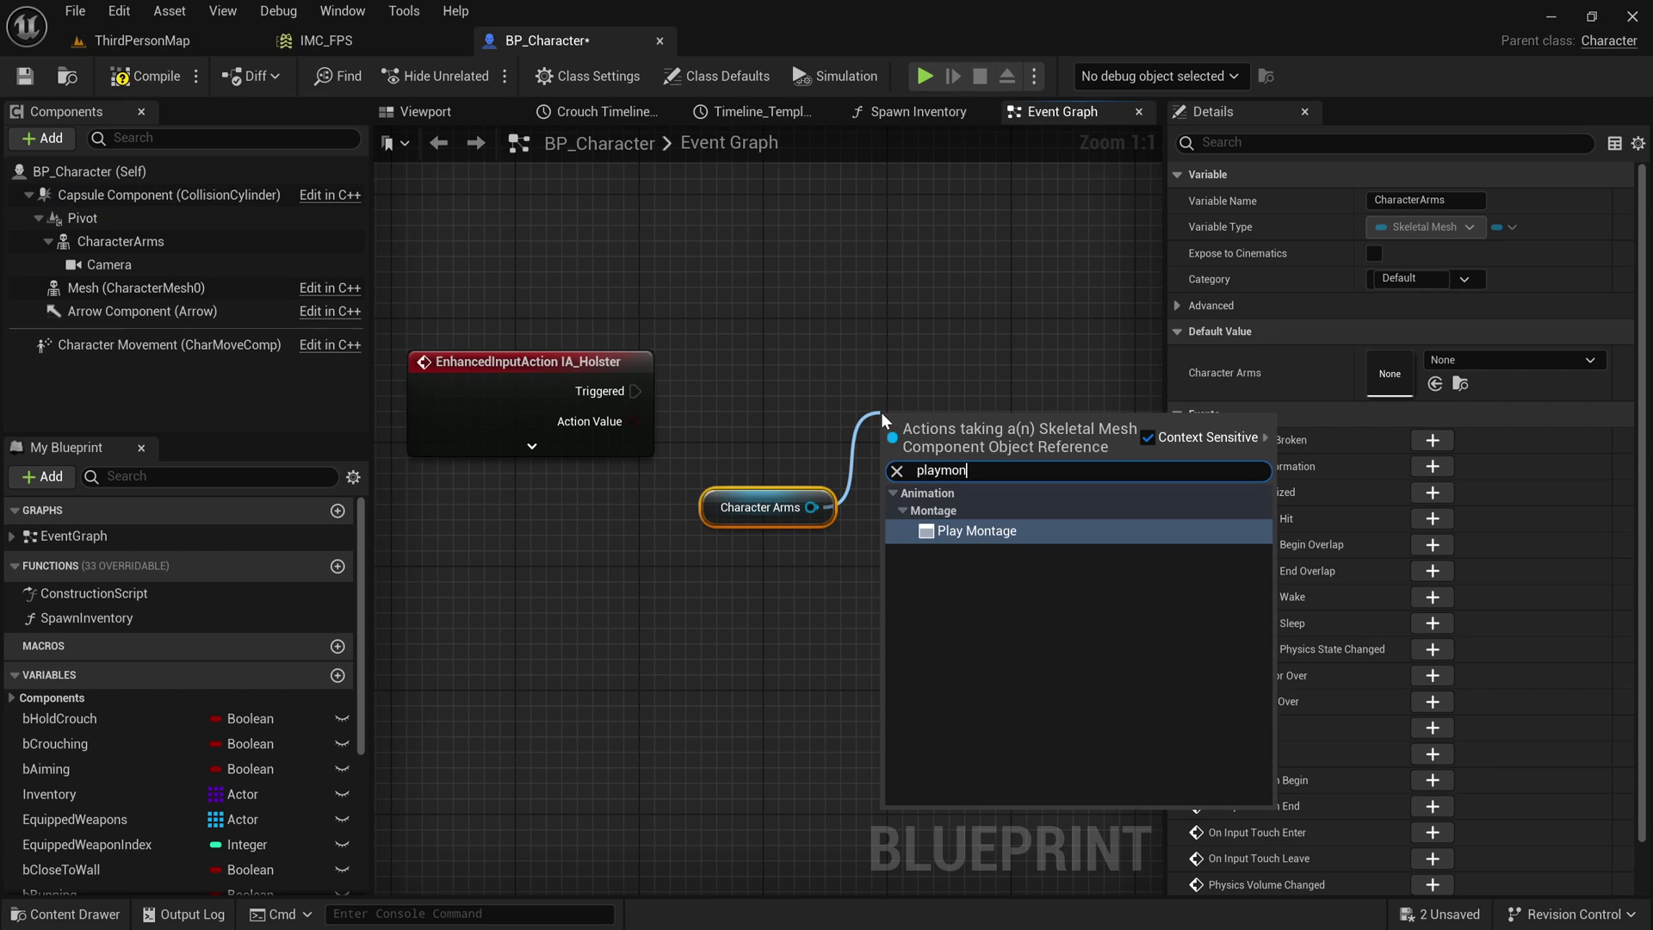
left_click(968, 531)
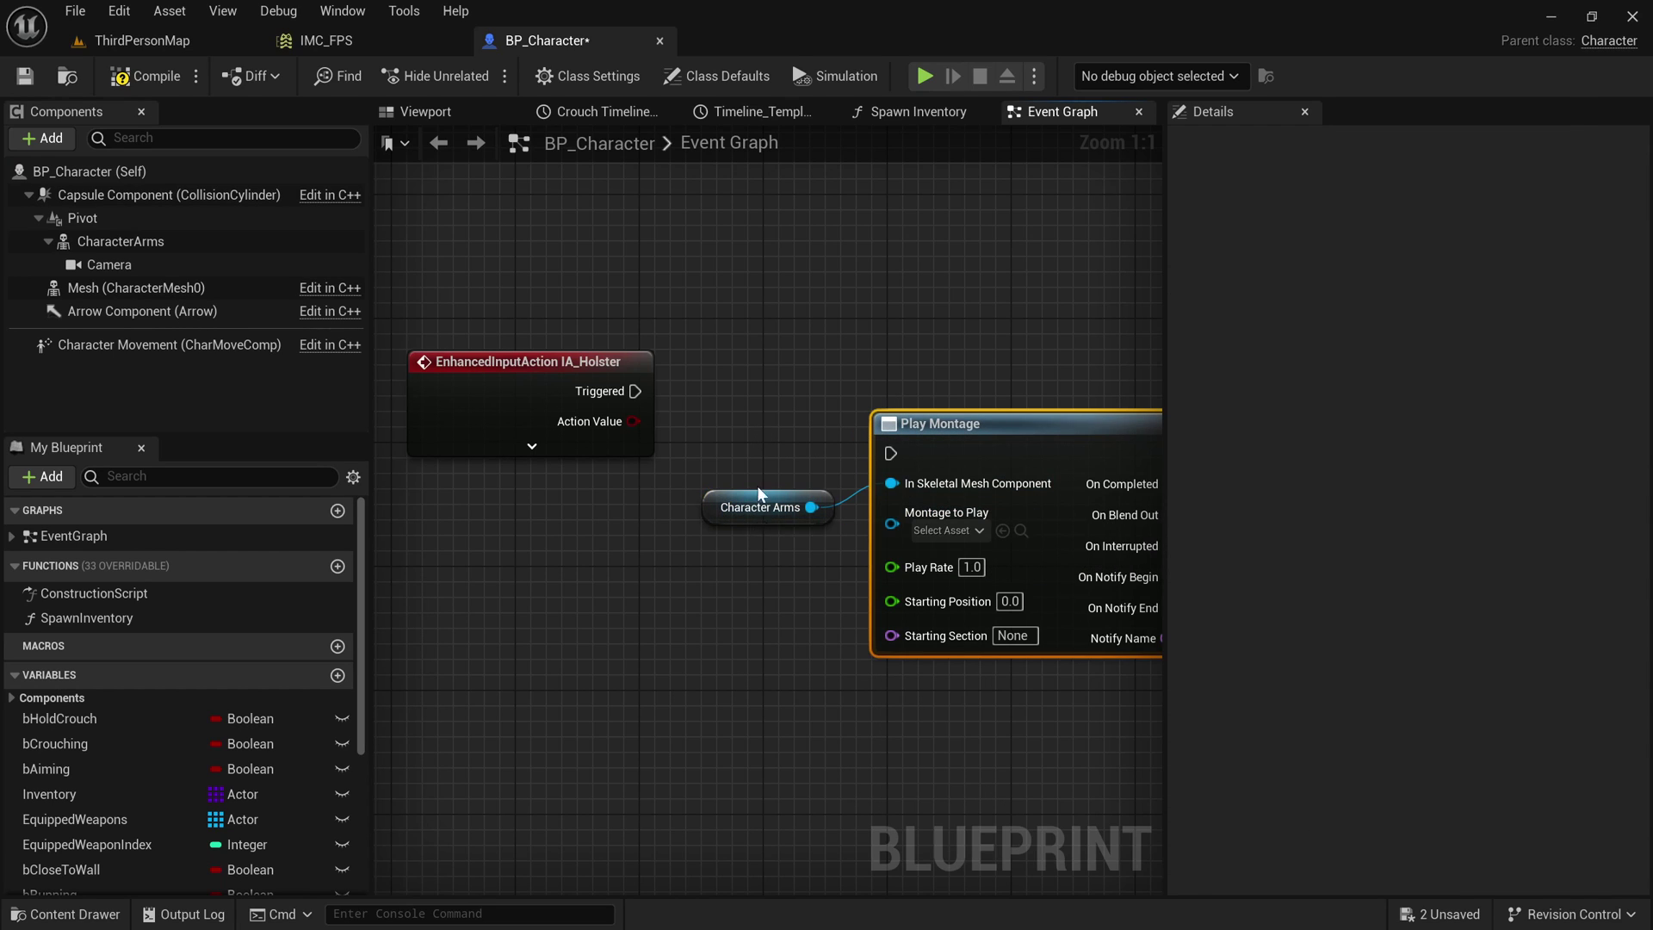
Step: Connect IA_Holster's Triggered output to Play Montage through a reroute point, and set Montage to Play to AM_FP_AssaultRifle_Equip
left_click_drag(764, 515, 968, 422)
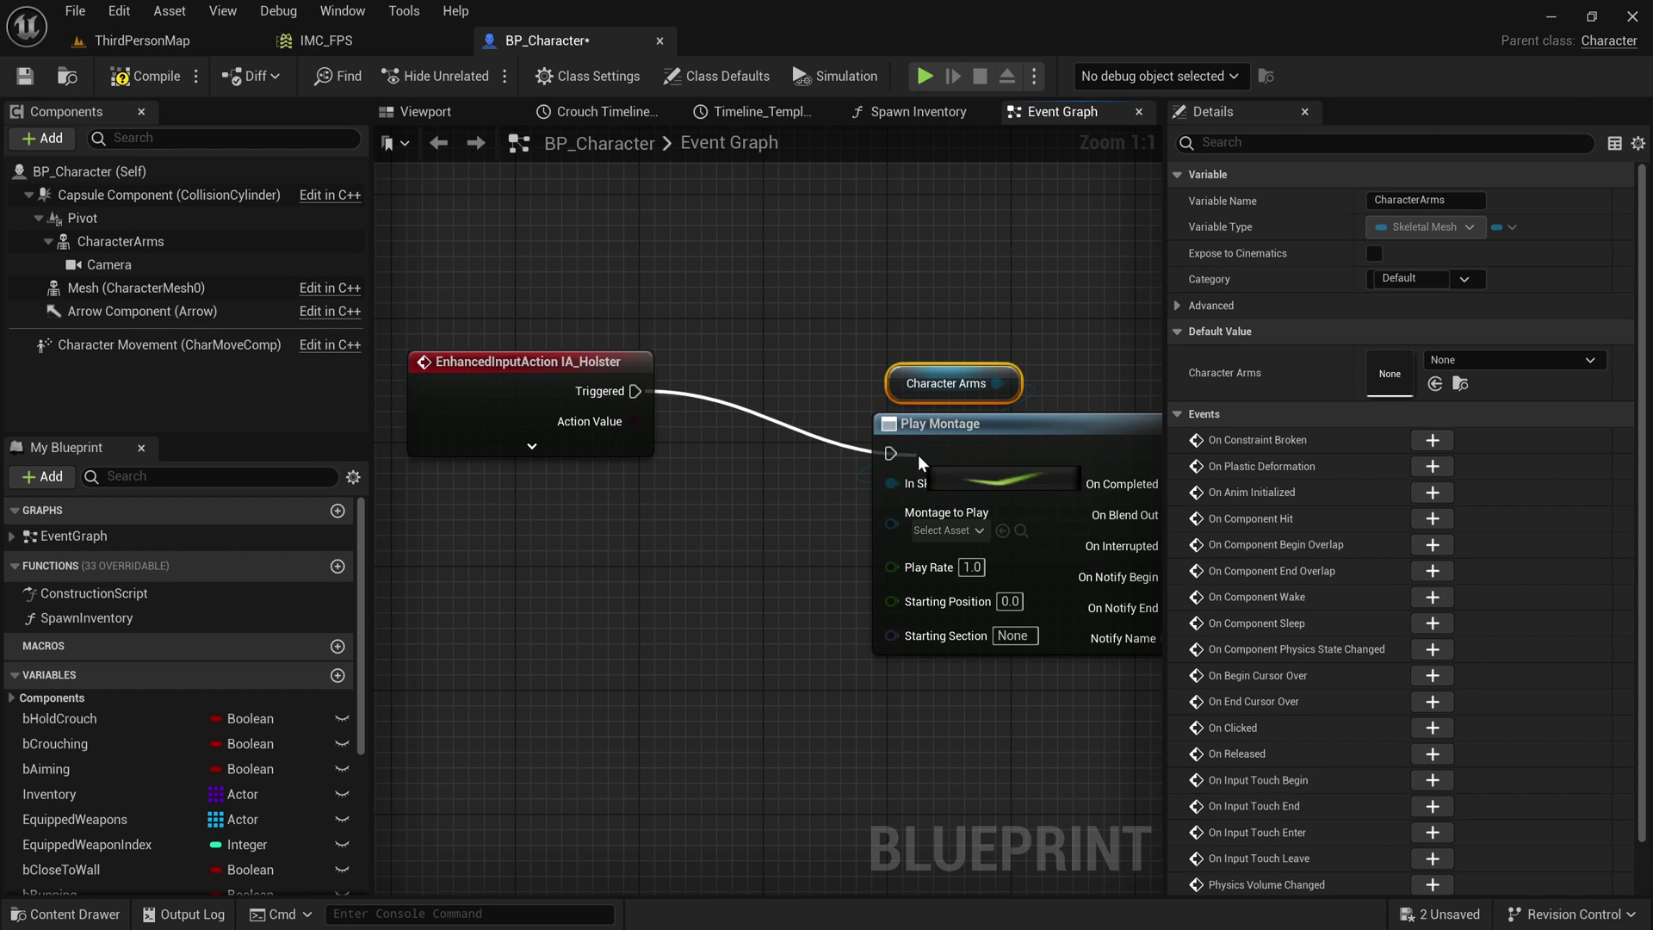
double_click(707, 392)
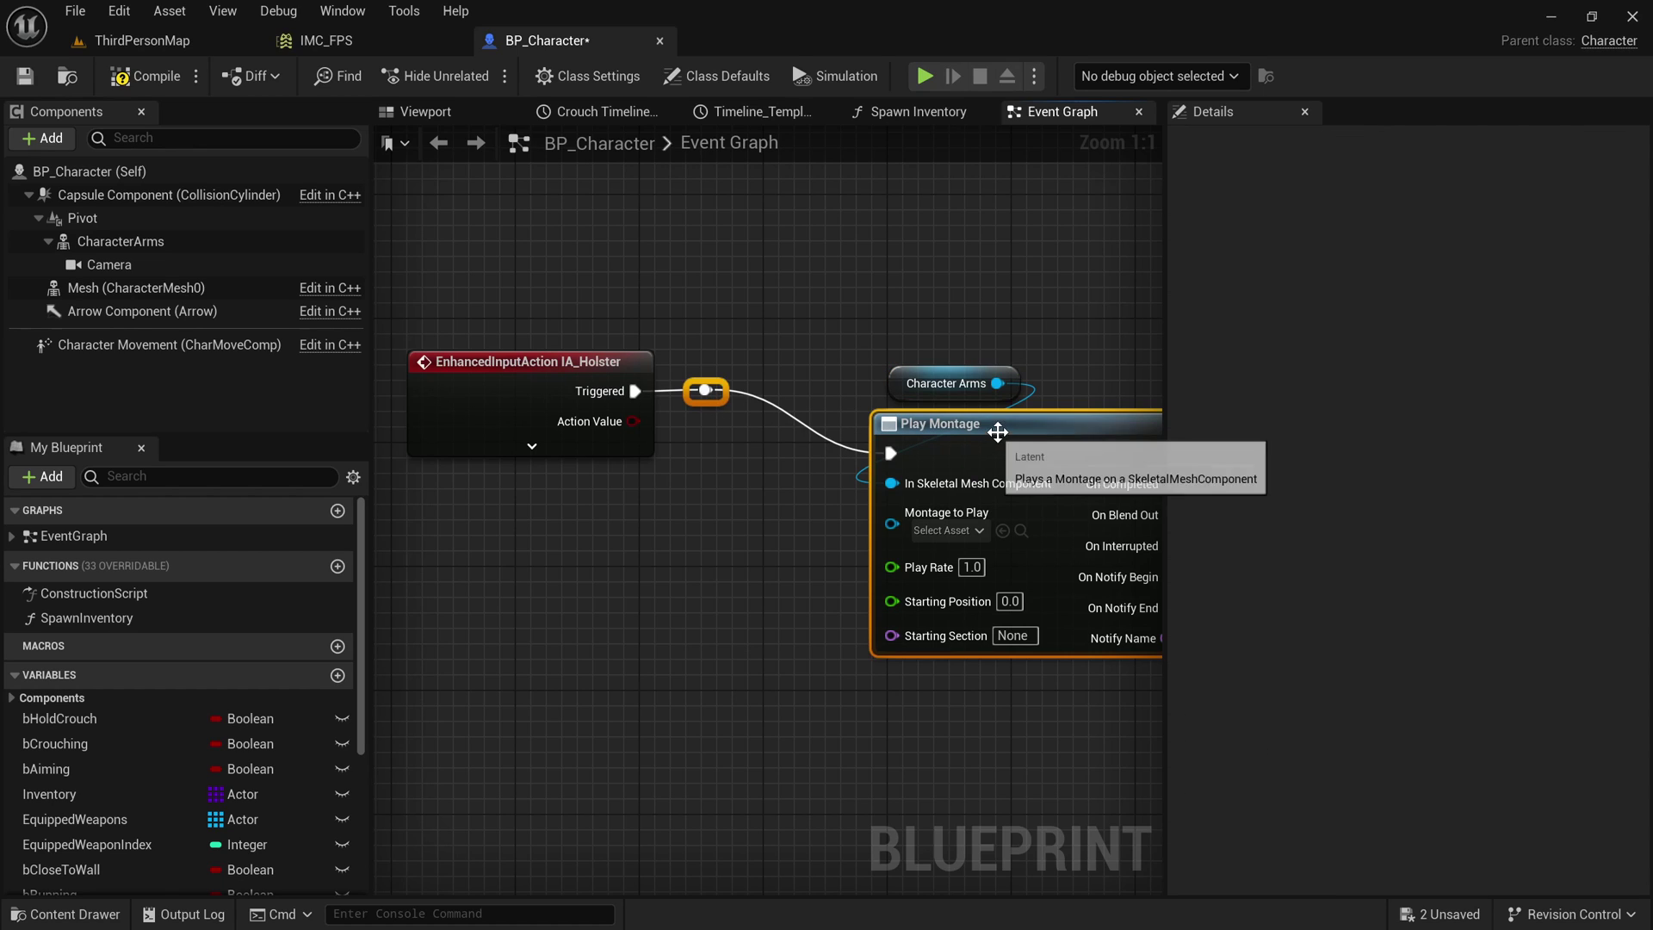
right_click_drag(994, 435, 807, 265)
left_click(710, 465)
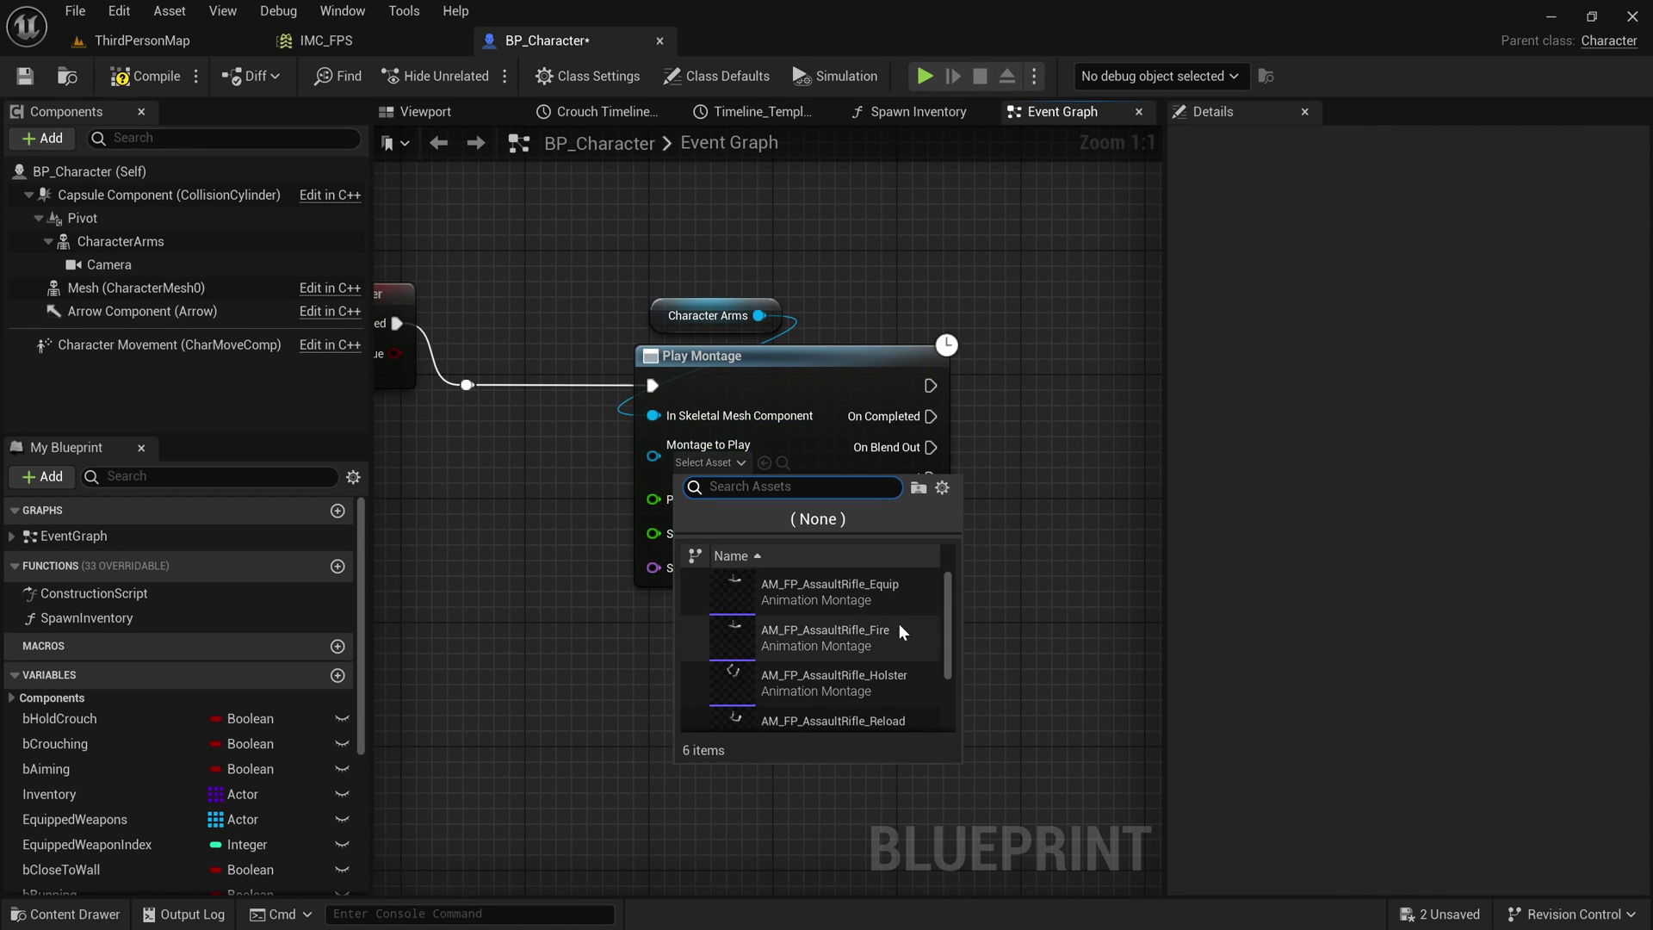
left_click(841, 588)
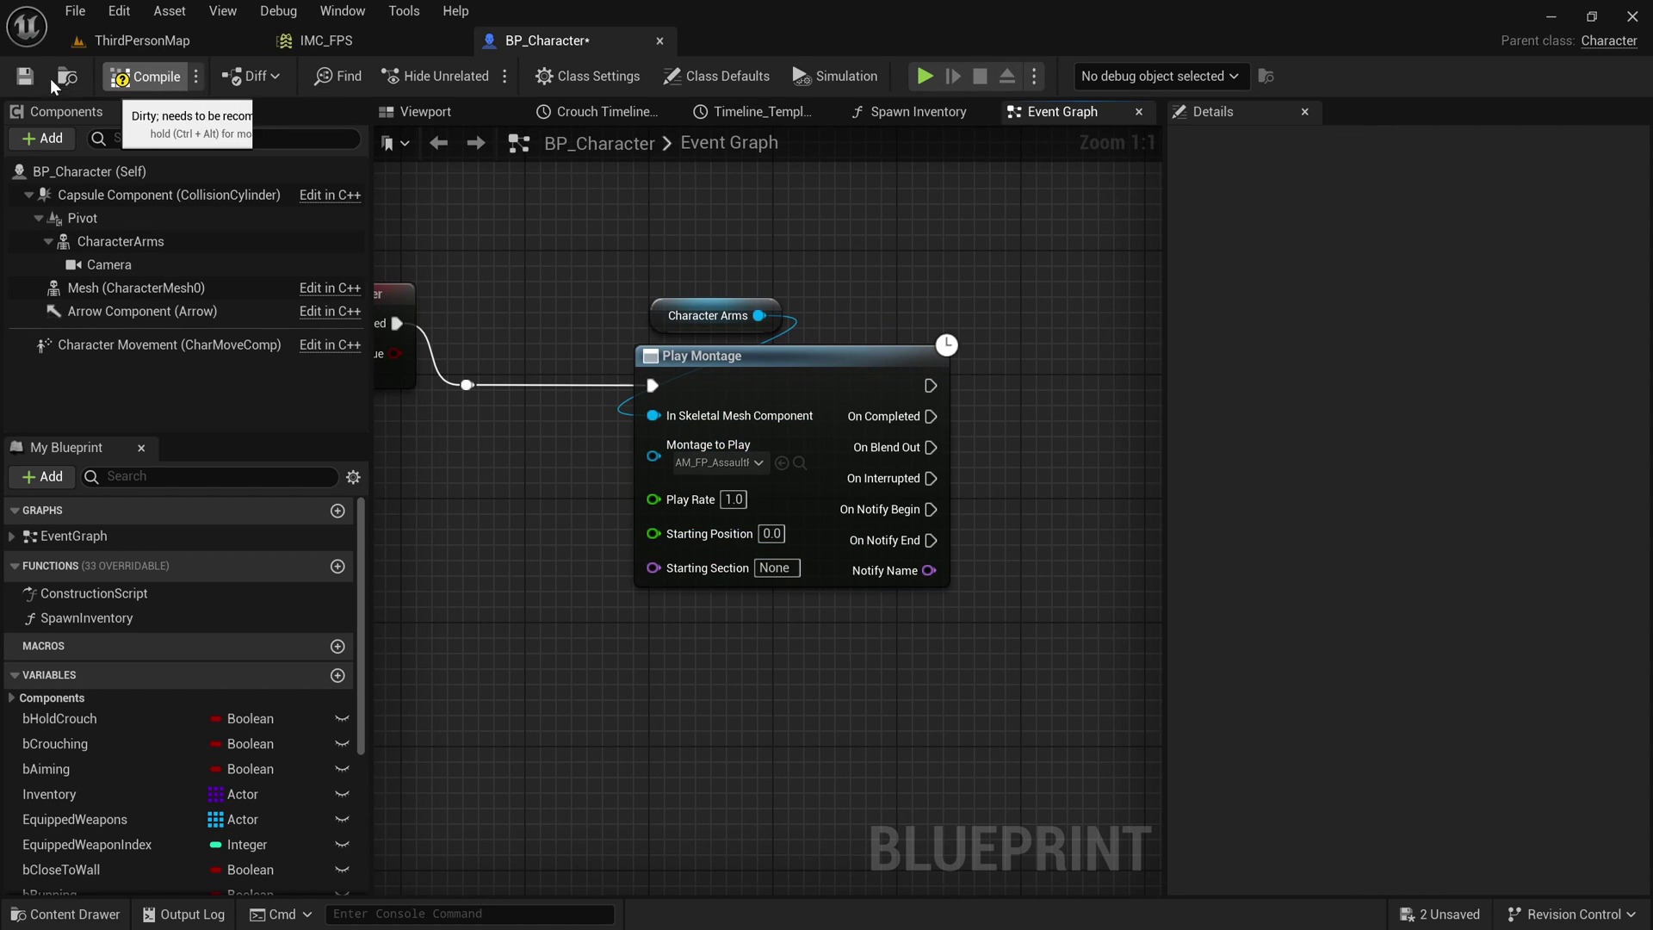
Step: Save BP_Character, play-test the holster input in ThirdPersonMap, and end the play session
left_click(25, 76)
left_click(142, 41)
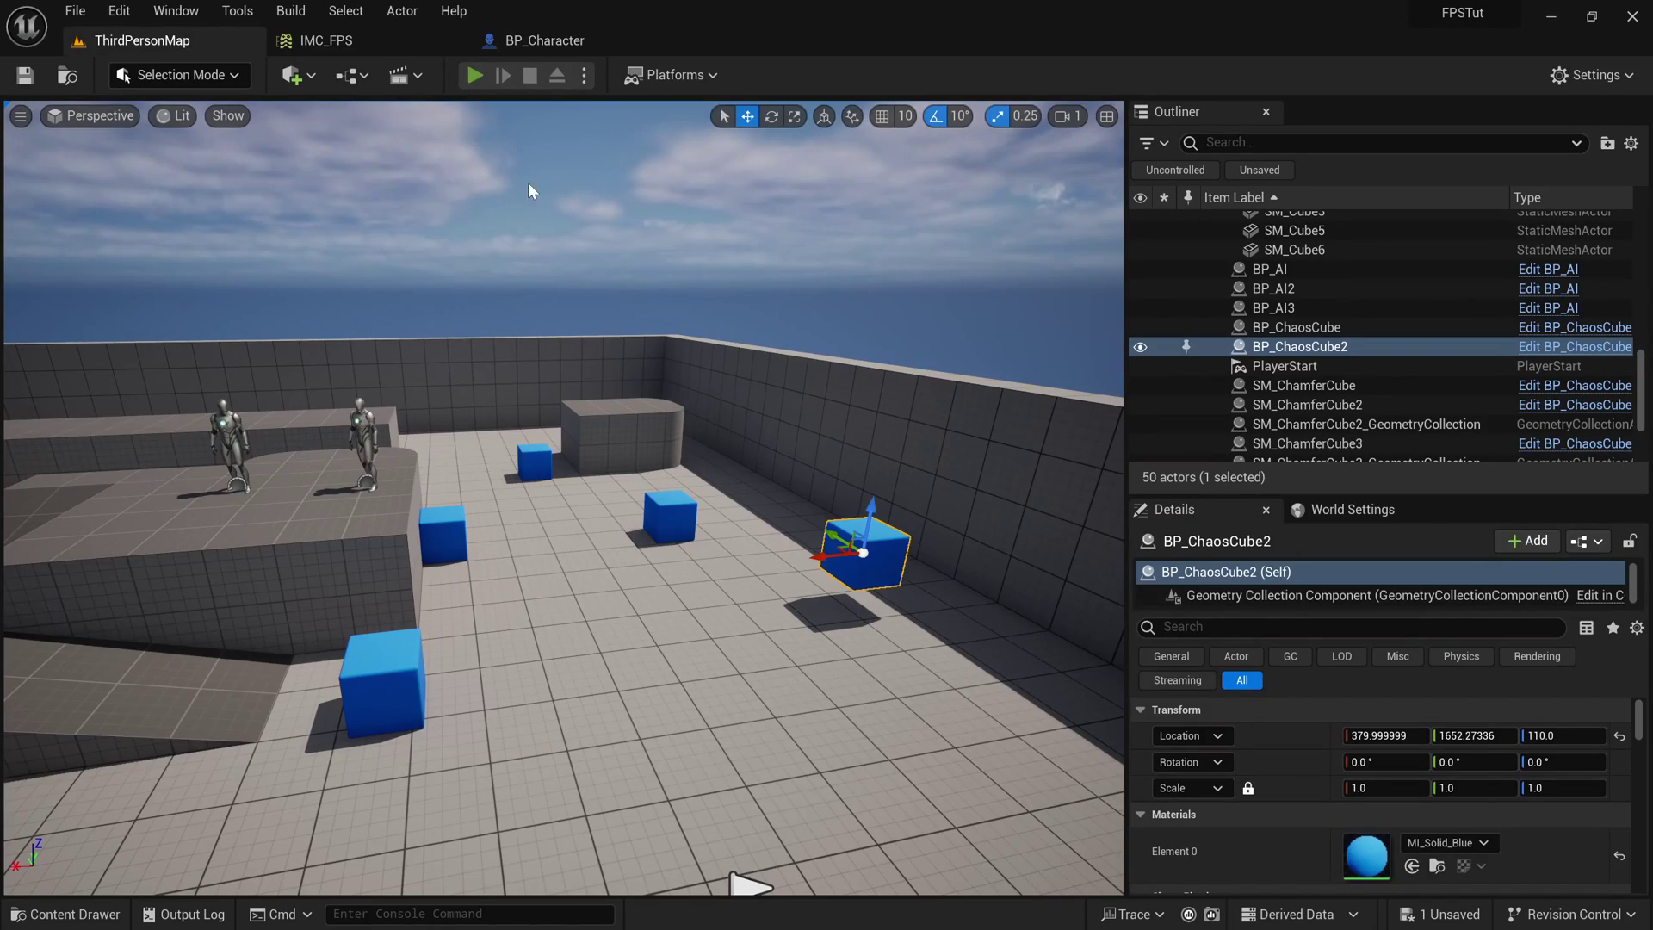
key("alt+p")
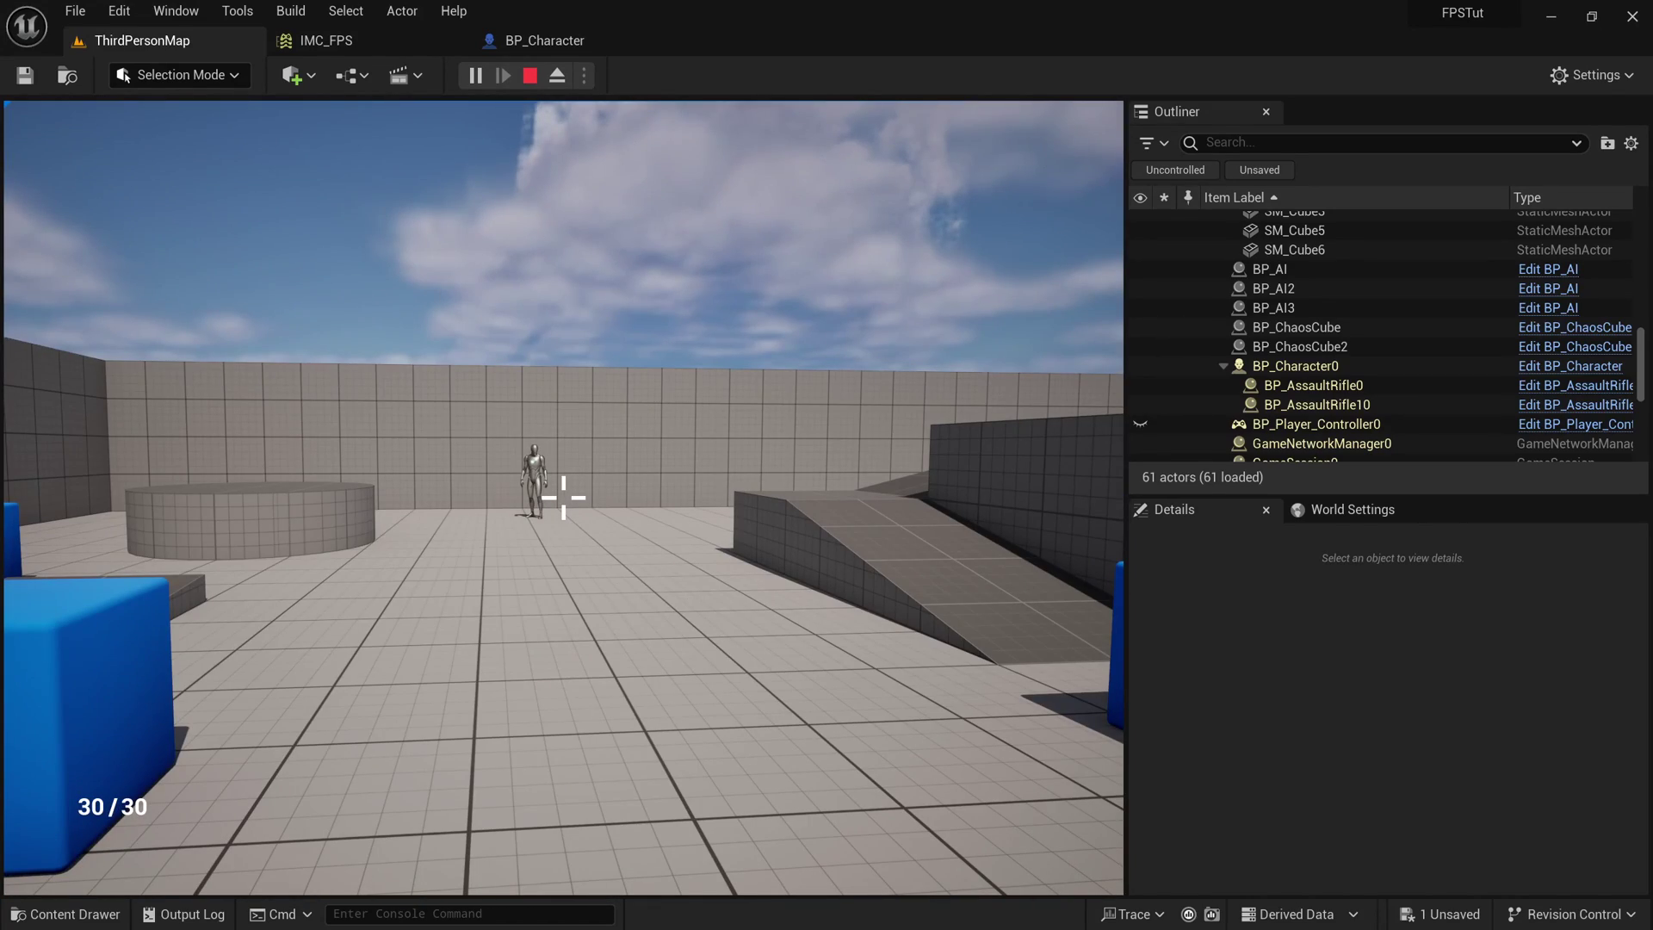
key("Escape")
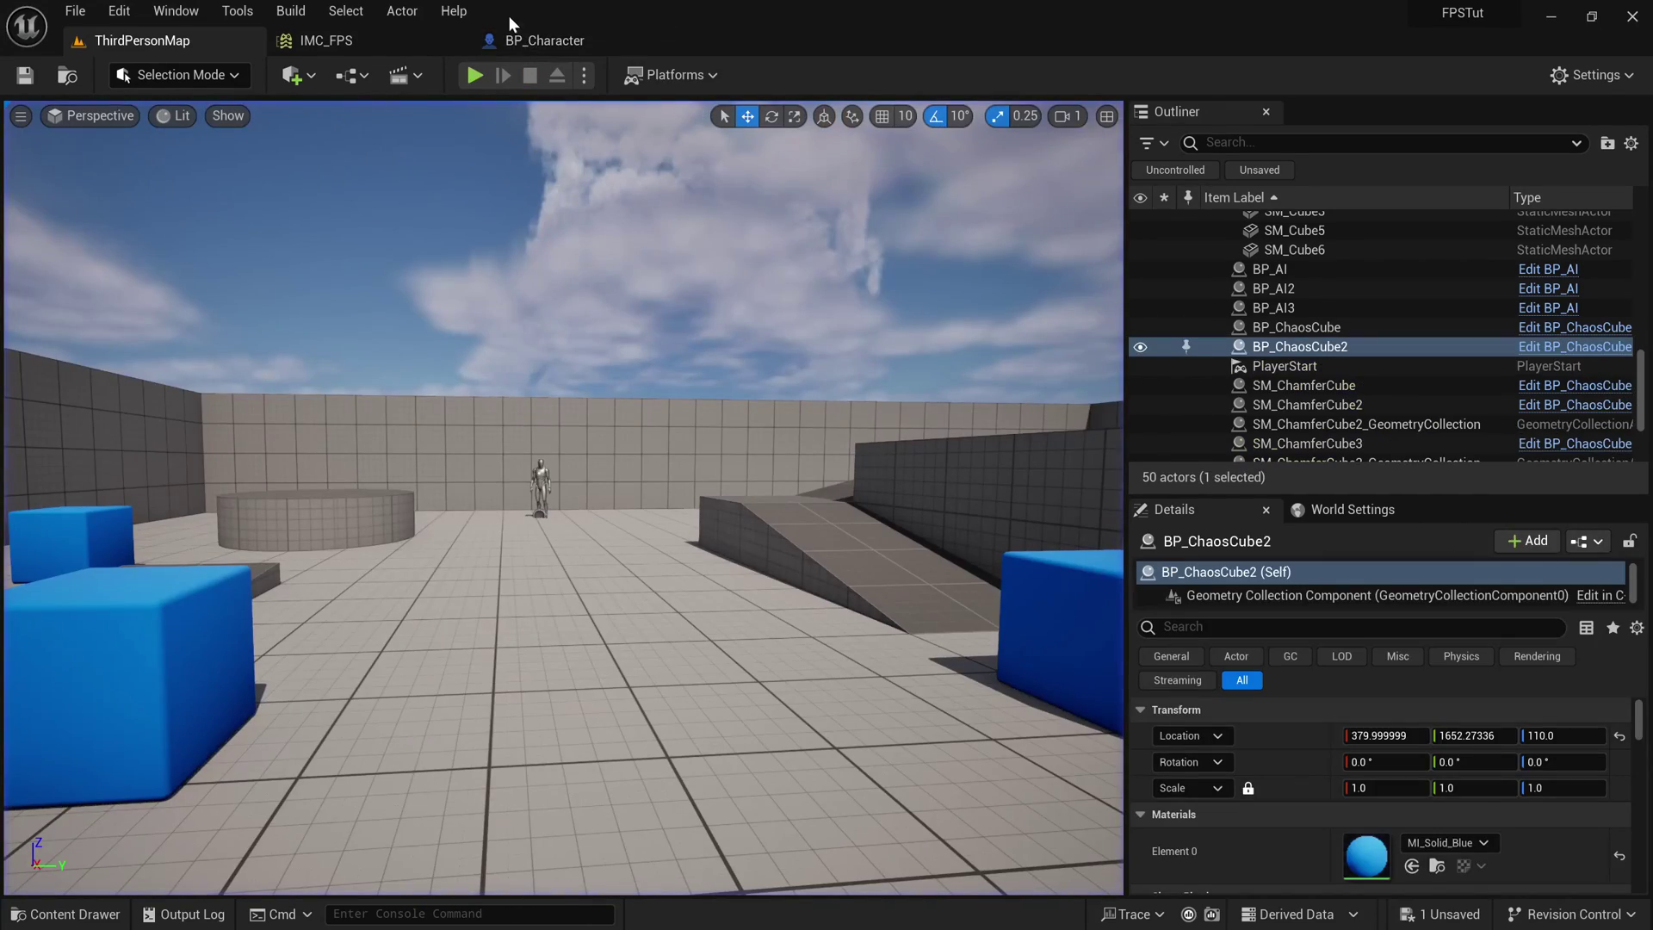
Step: Insert a Do Once node in BP_Character between IA_Holster's Triggered output and the Play Montage reroute, aligning the event with it
left_click(534, 41)
right_click_drag(504, 172, 779, 176)
right_click(758, 243)
type("doonce")
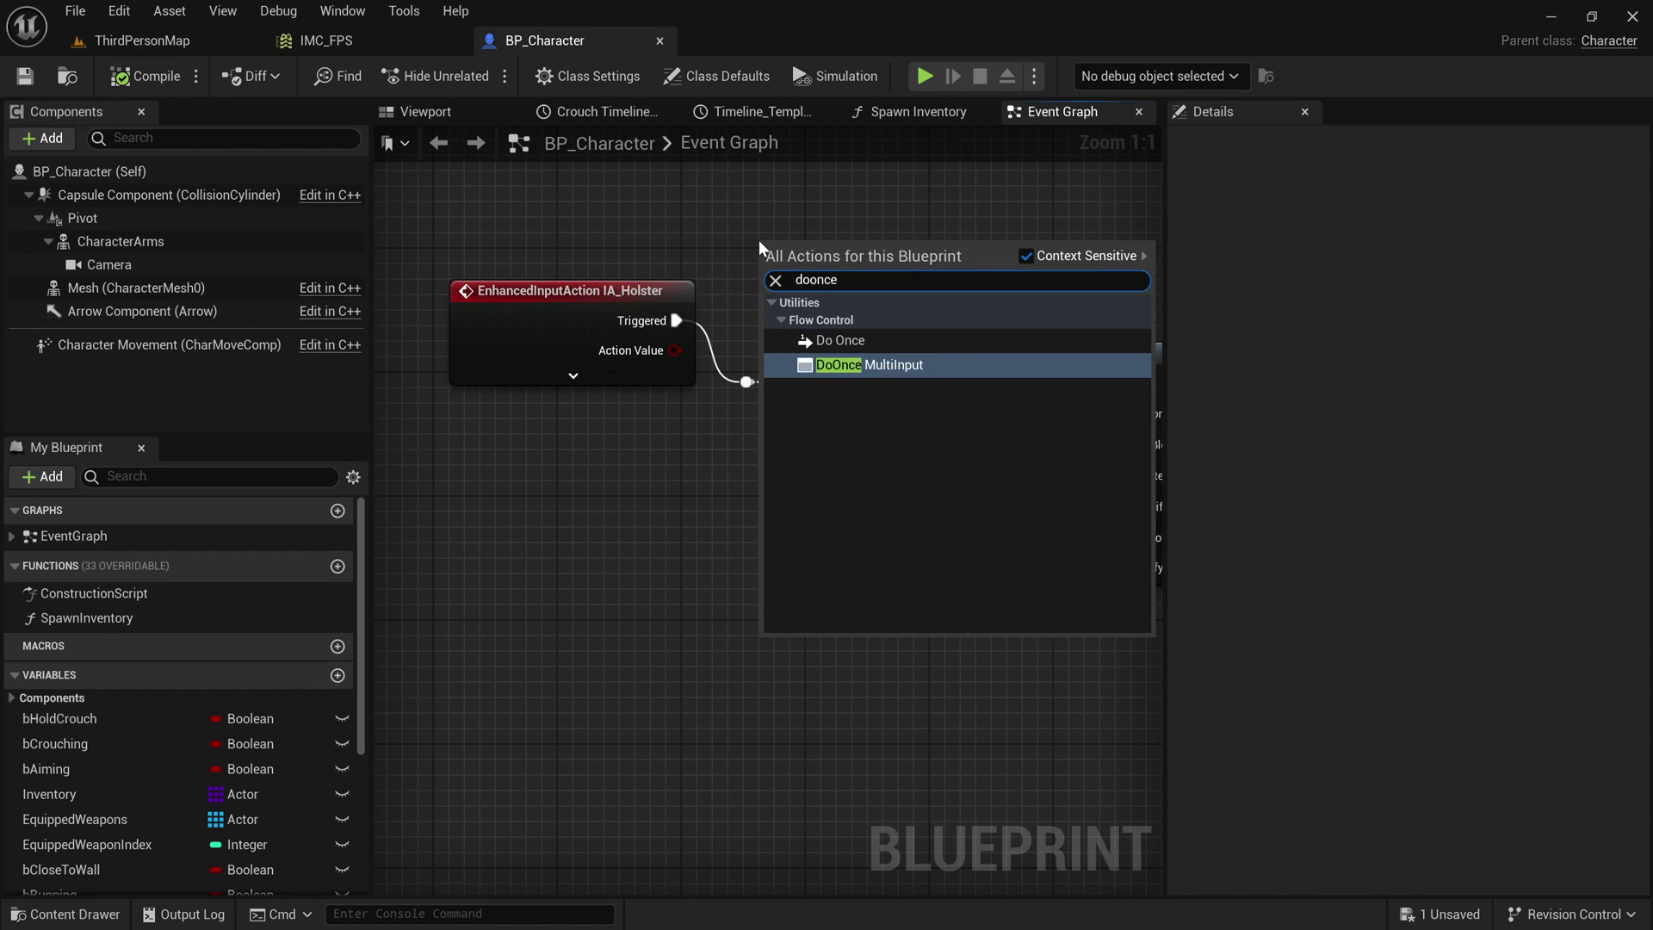
left_click(840, 340)
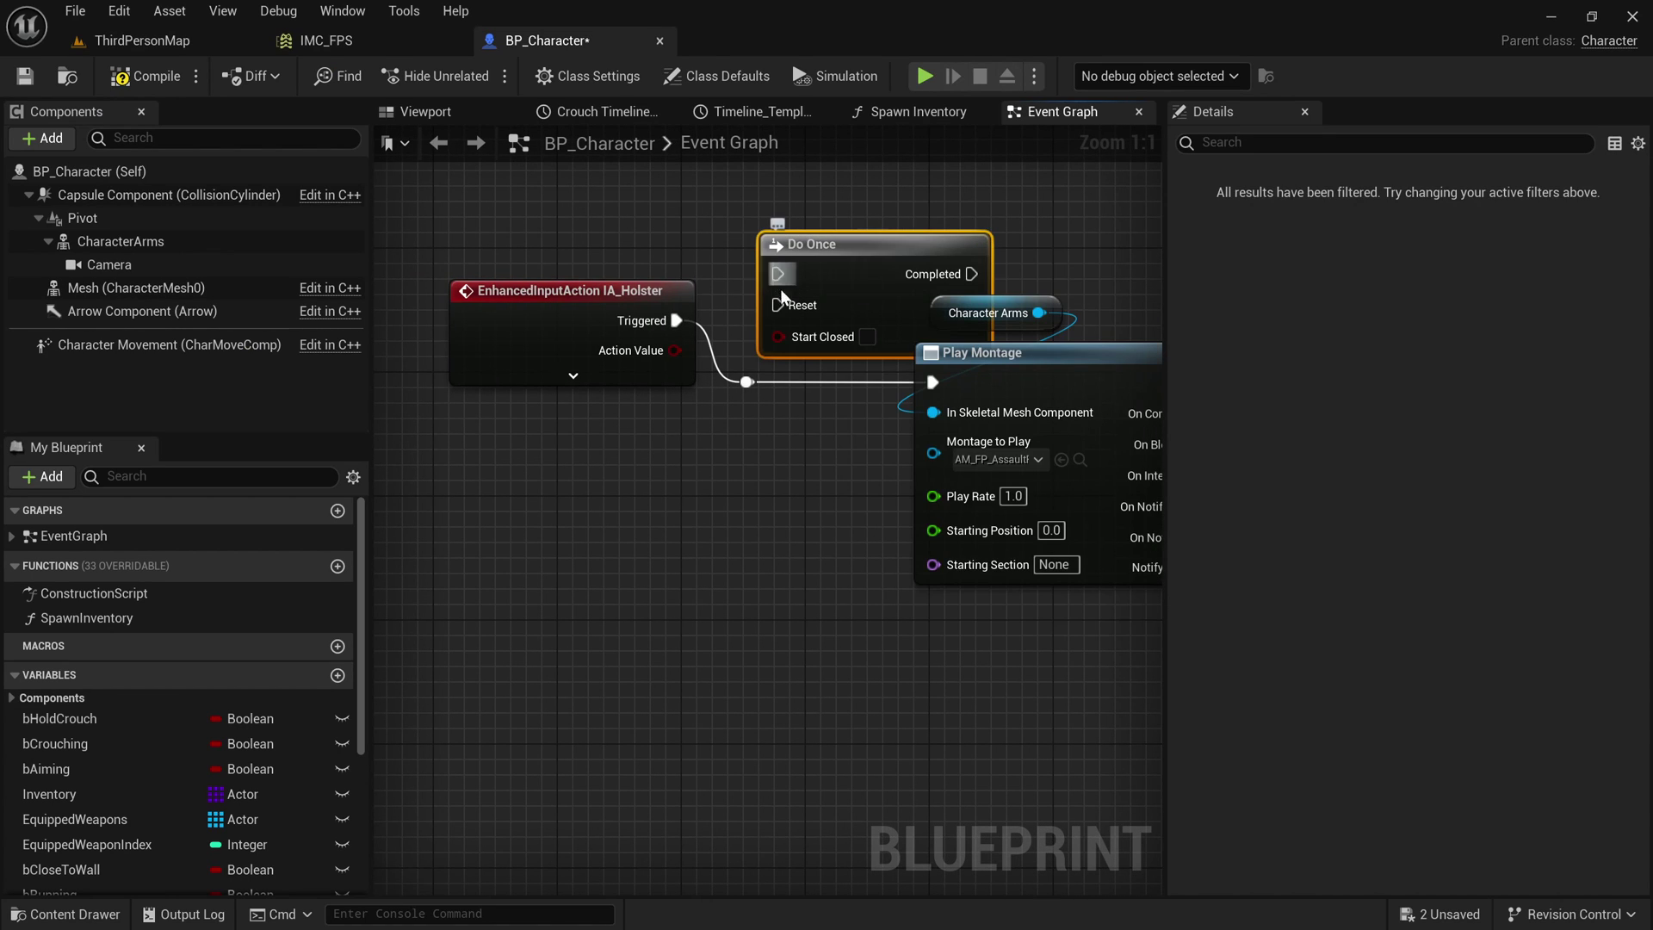
left_click_drag(790, 218, 775, 217)
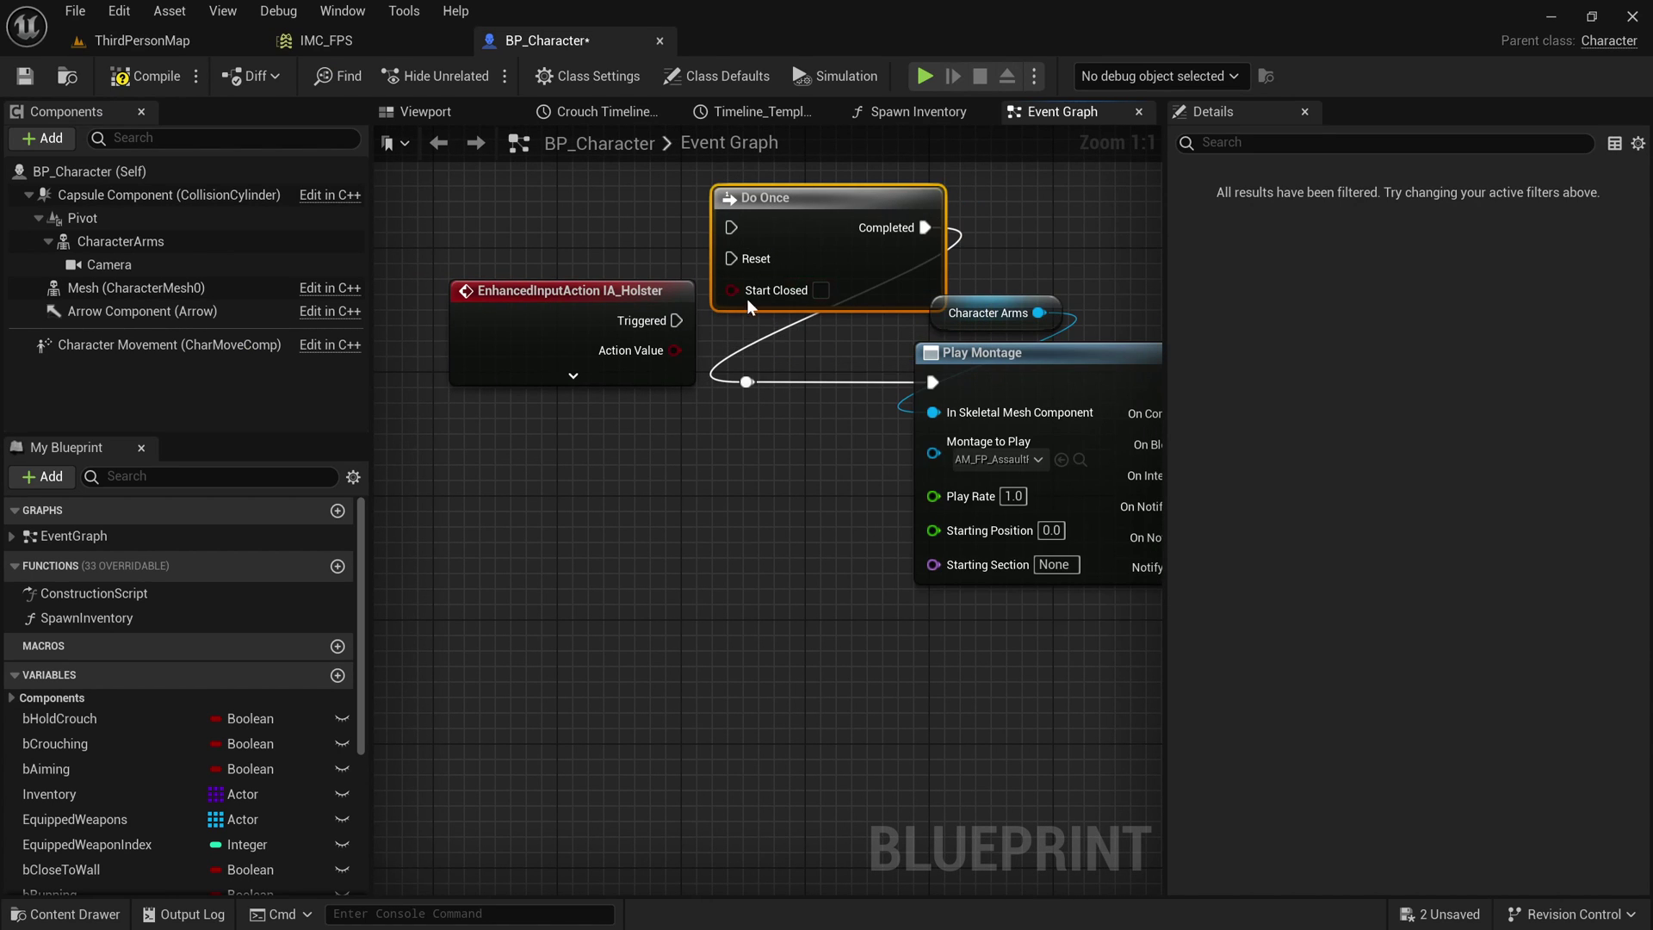
left_click_drag(561, 278, 529, 216)
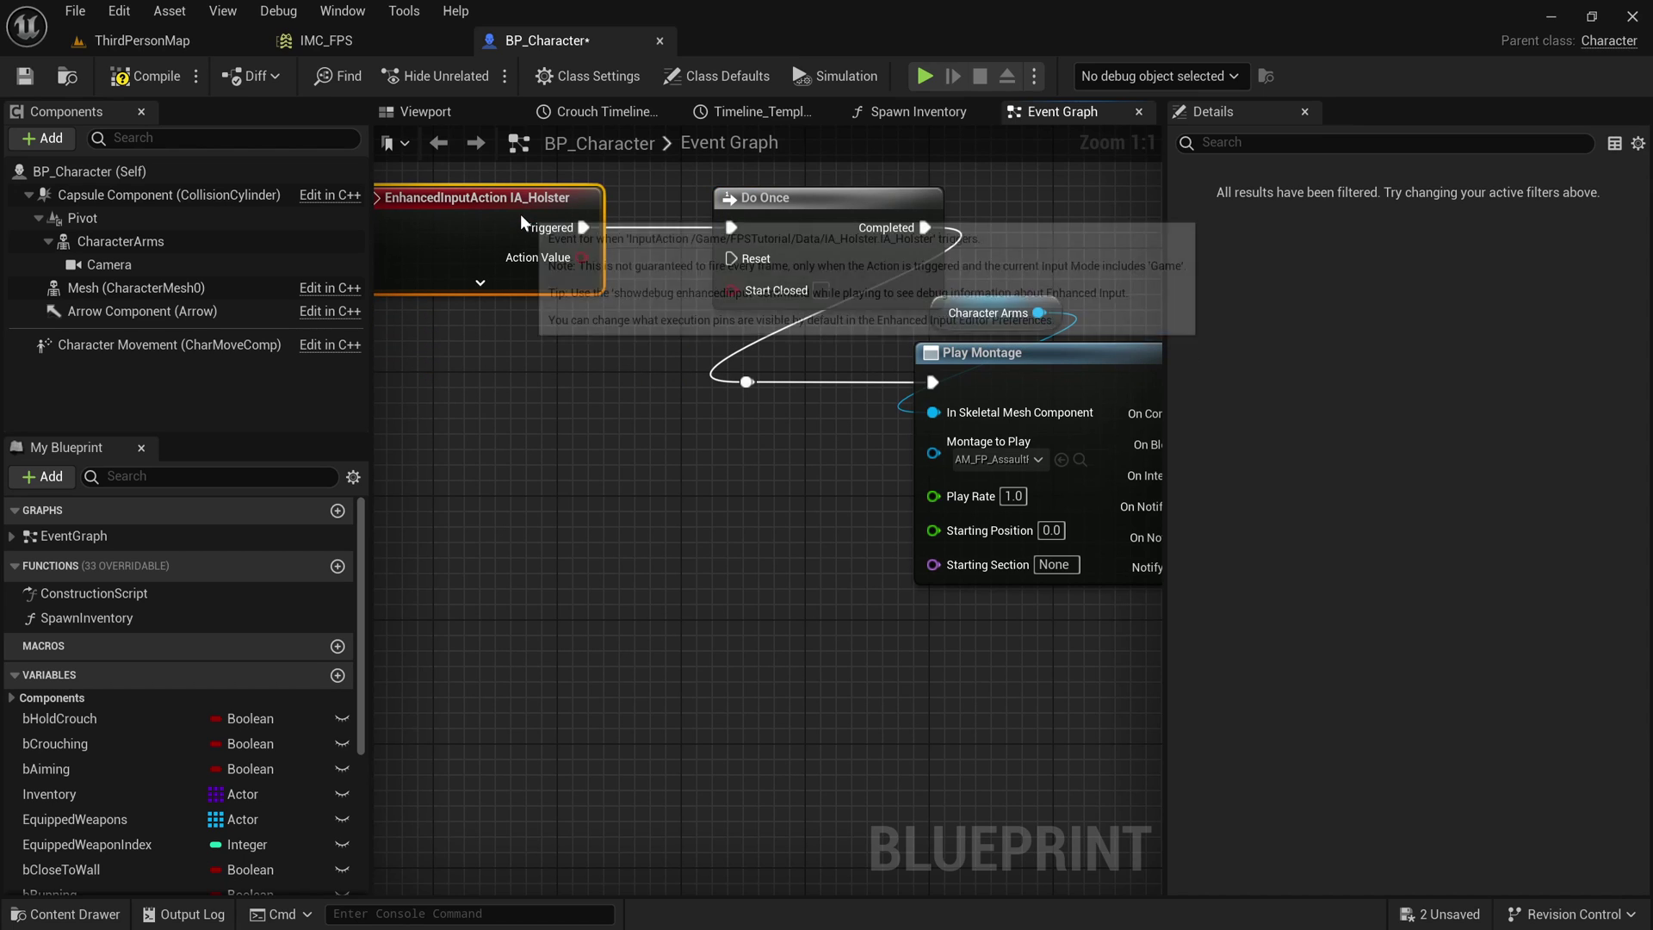
Step: Connect IA_Holster's Completed output to the Do Once Reset input, collapse the event node, and tidy the node layout
left_click(481, 283)
left_click_drag(568, 353, 715, 258)
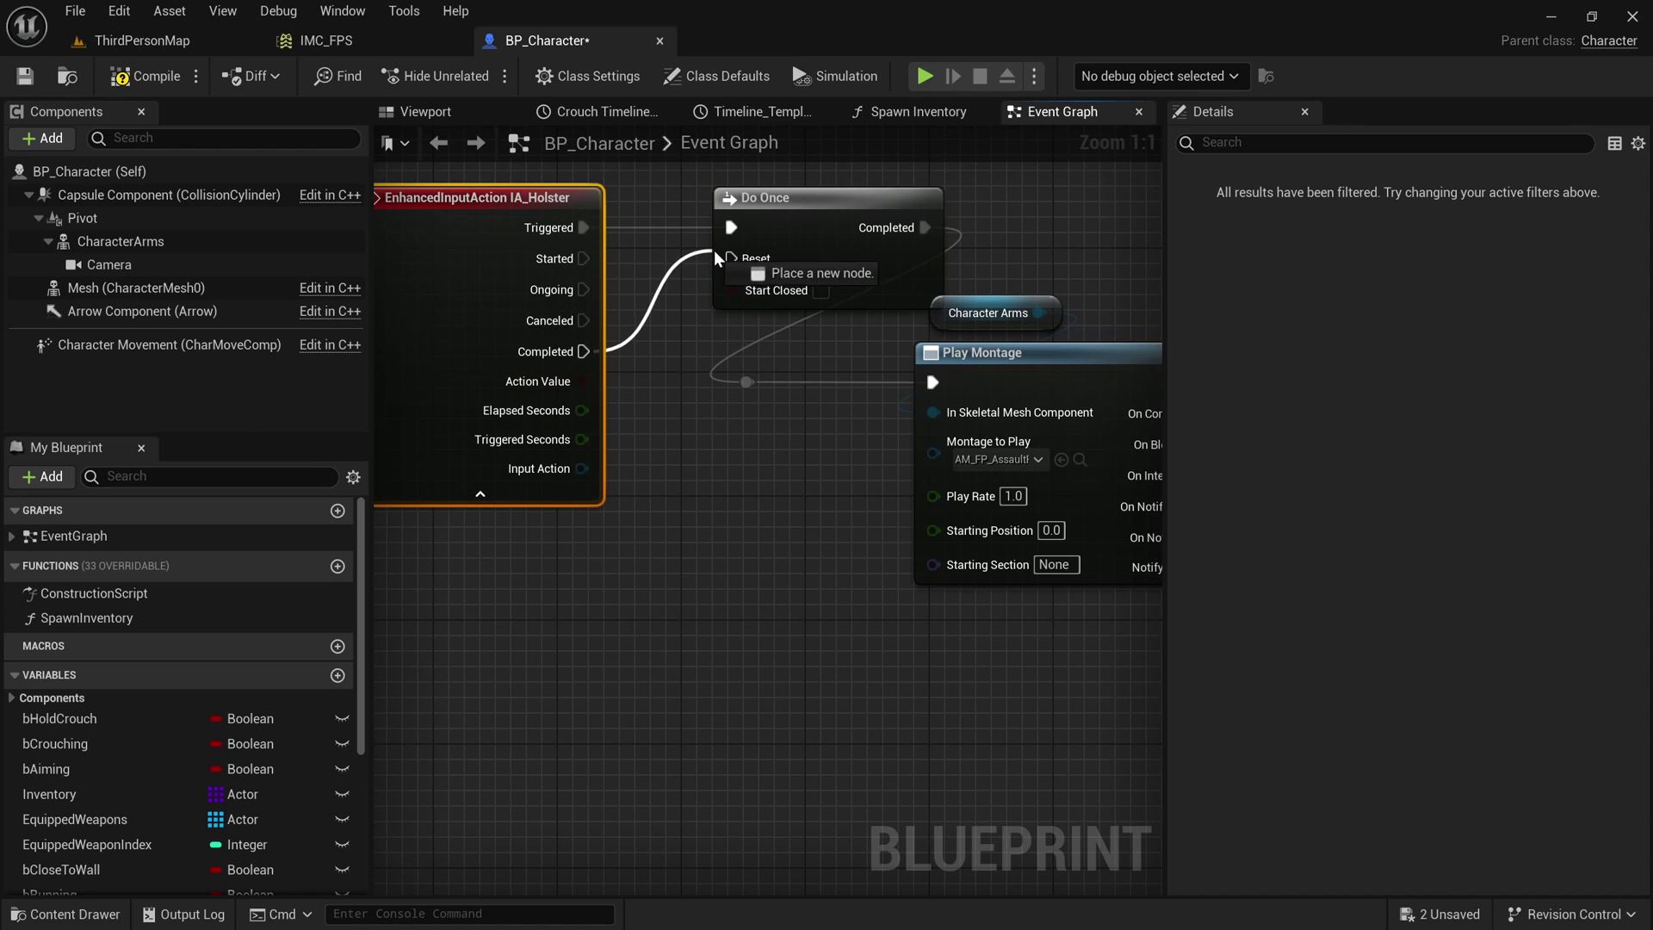
left_click(558, 505)
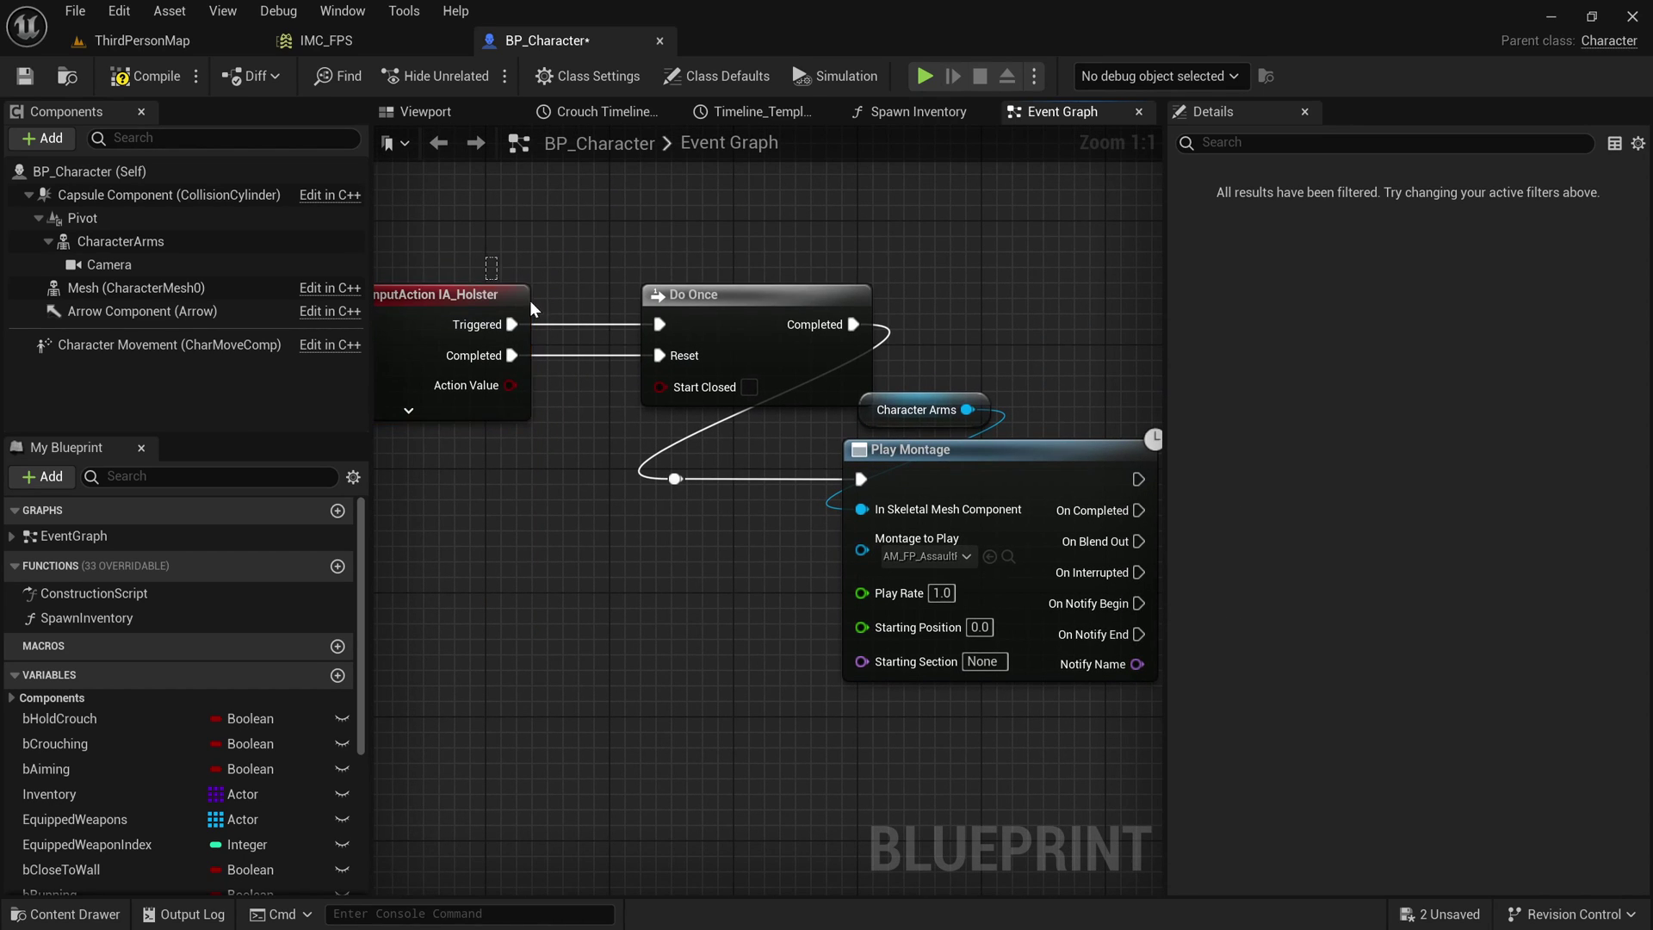
left_click_drag(788, 379, 695, 425)
left_click(798, 297)
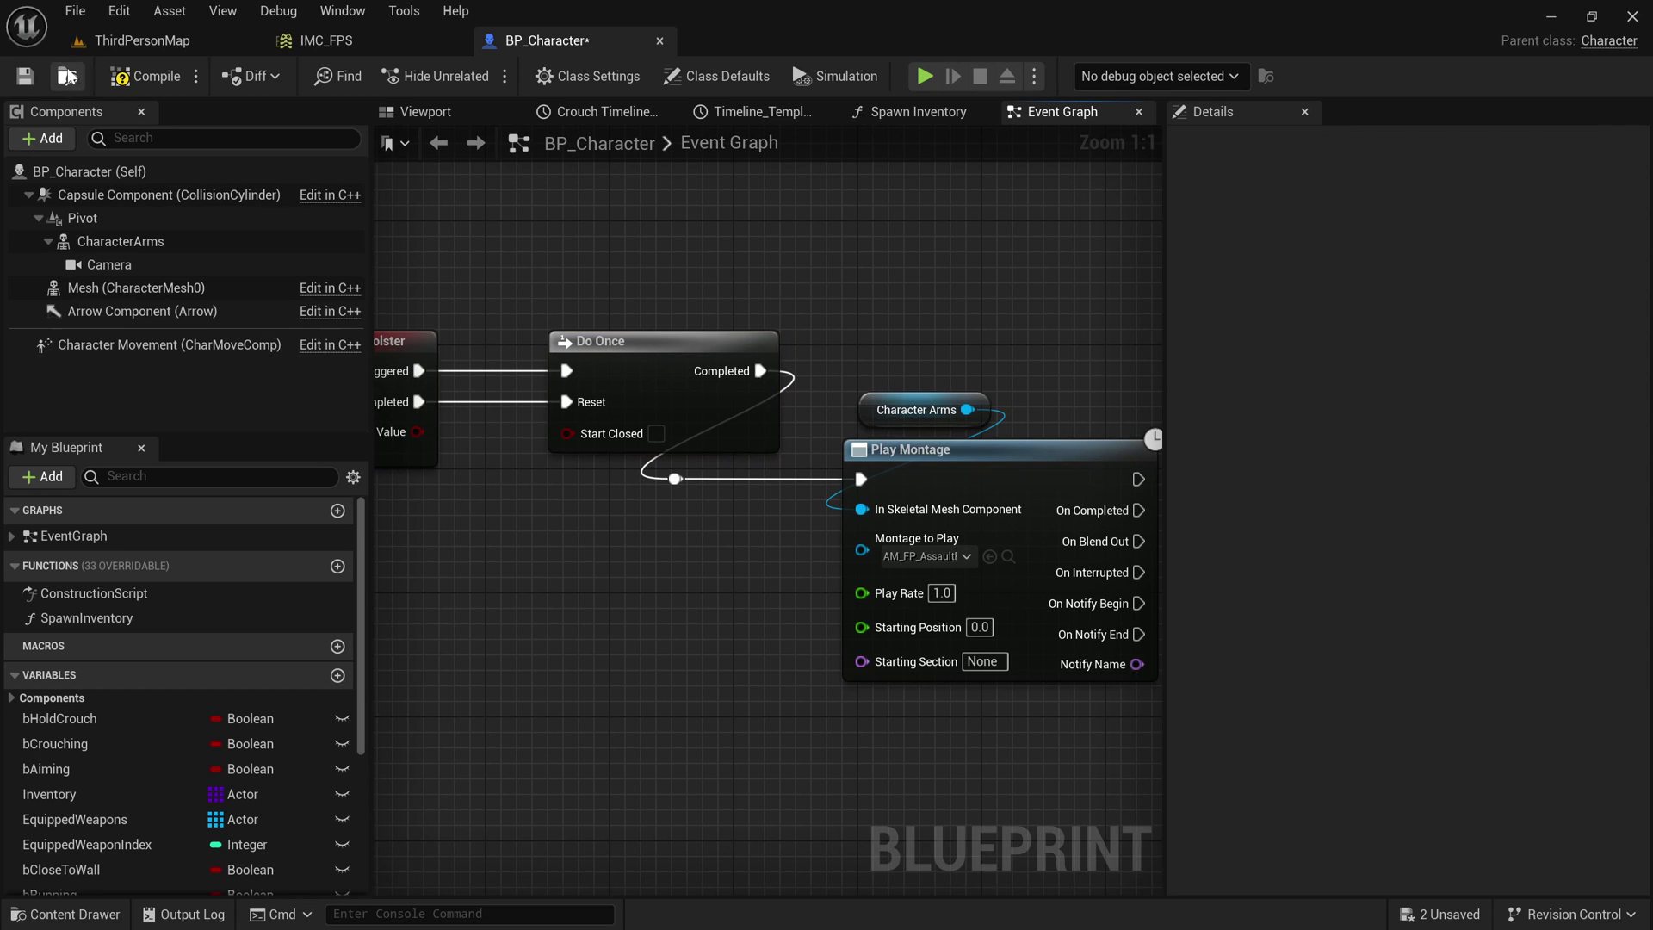
Step: Play ThirdPersonMap to test the montage with the Do Once gate in place
left_click(142, 40)
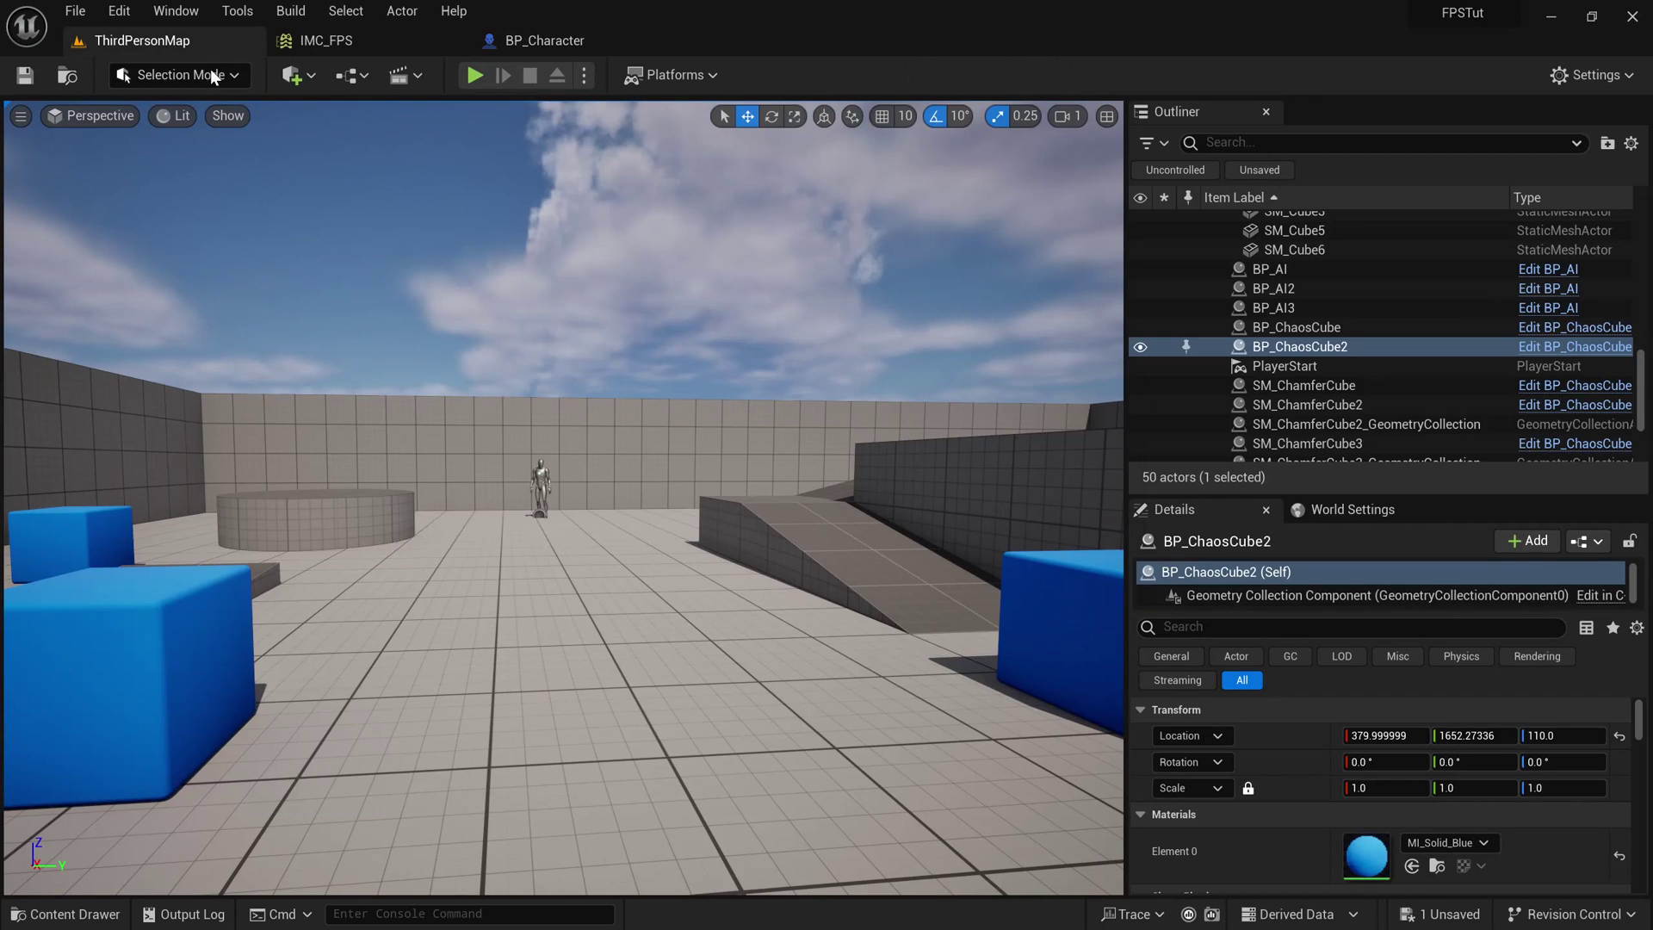
left_click(475, 75)
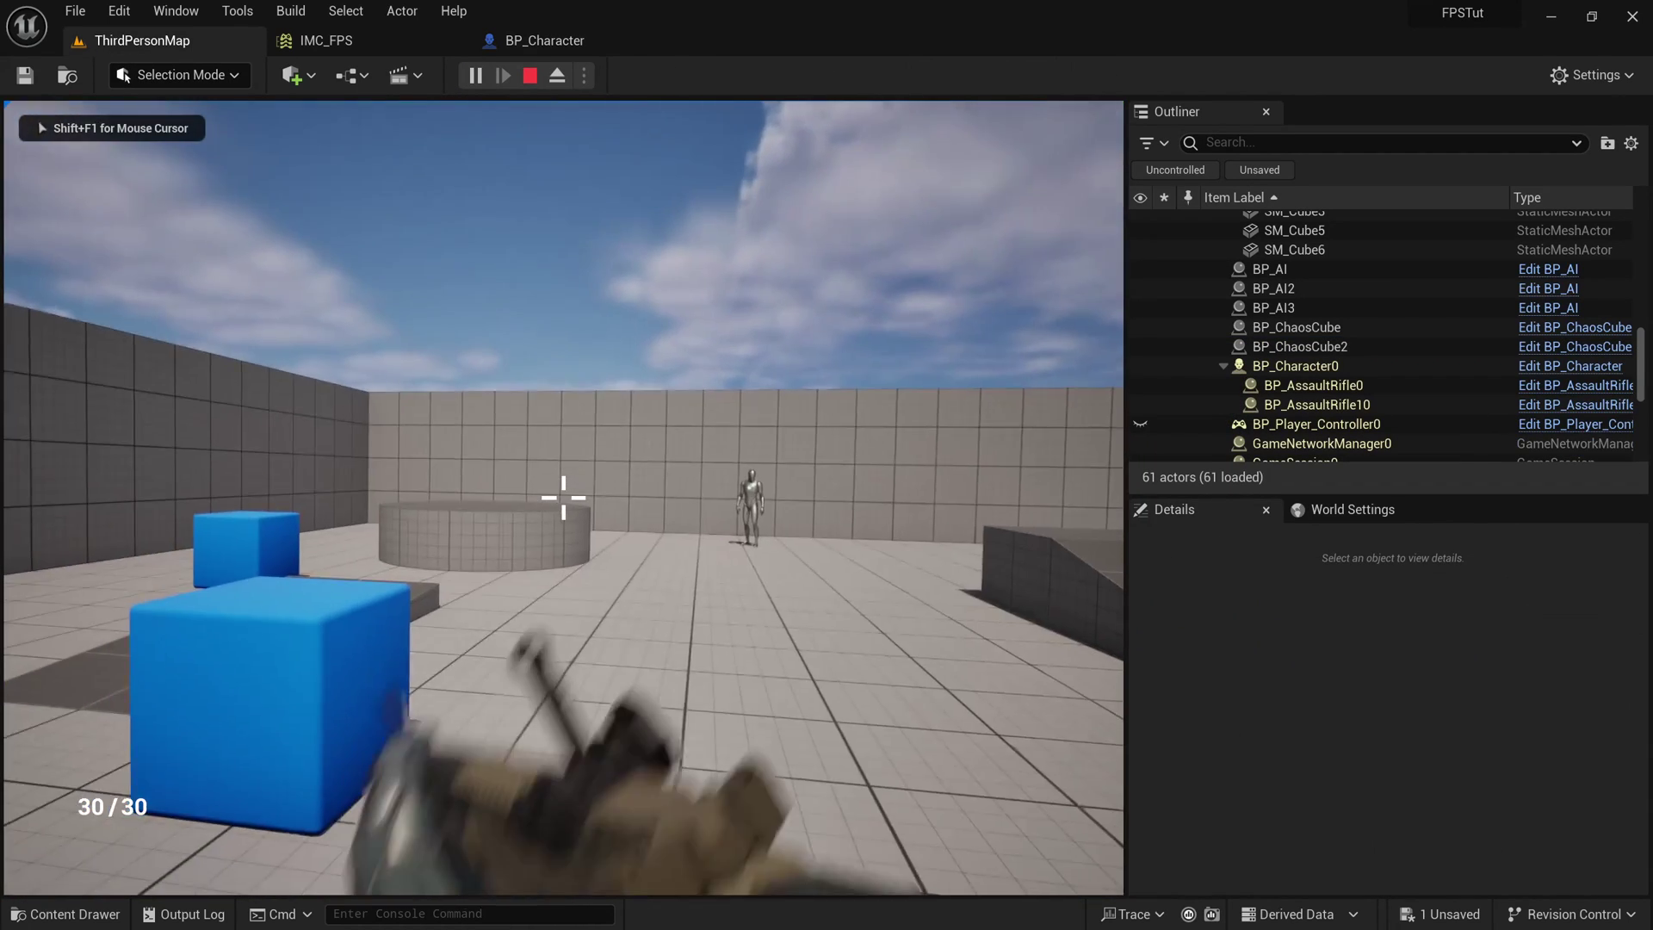